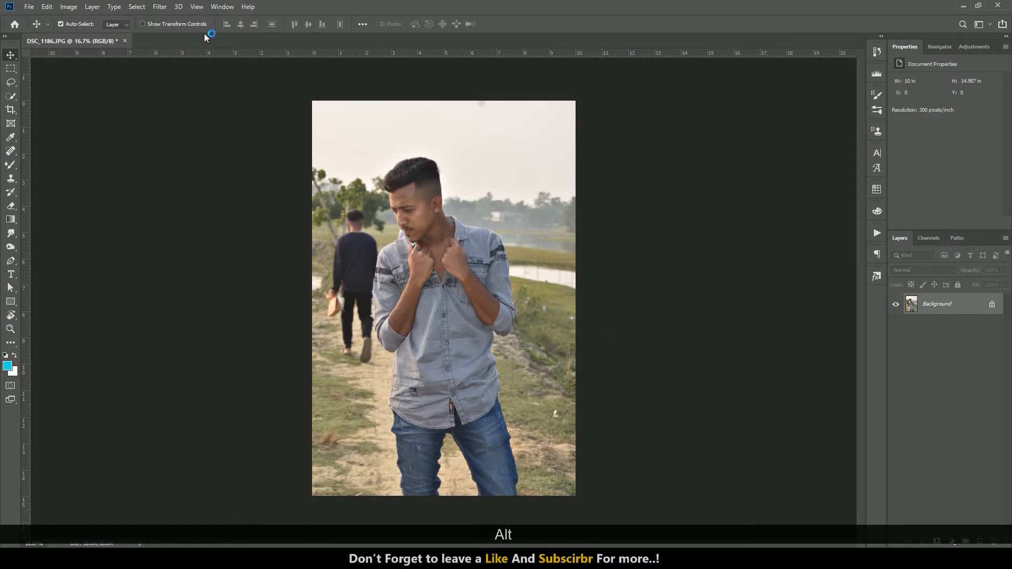
# Step: Open the photo in the Camera Raw Filter and apply the automatic tone adjustments
pyautogui.click(160, 7)
pyautogui.click(180, 86)
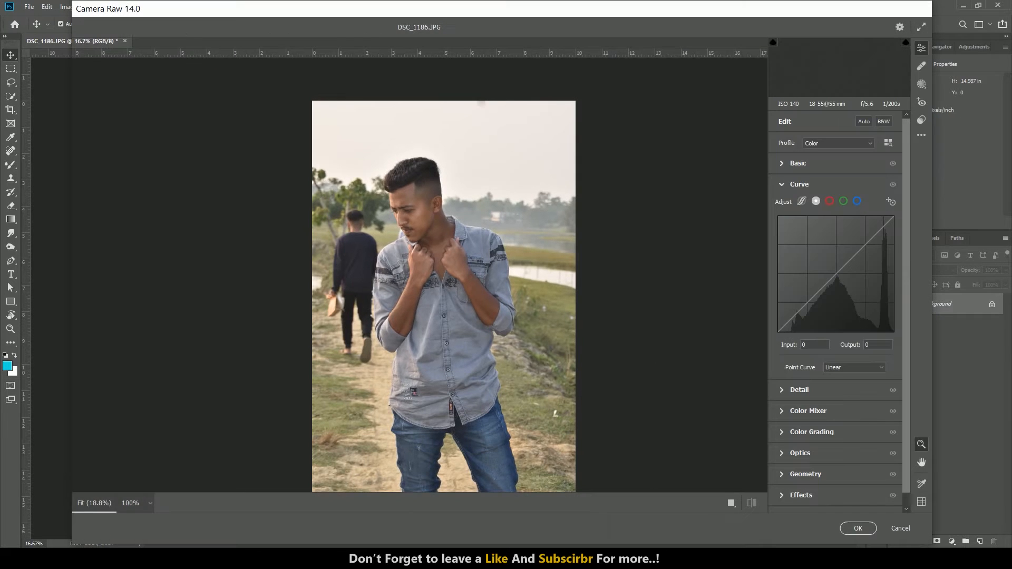
pyautogui.click(822, 166)
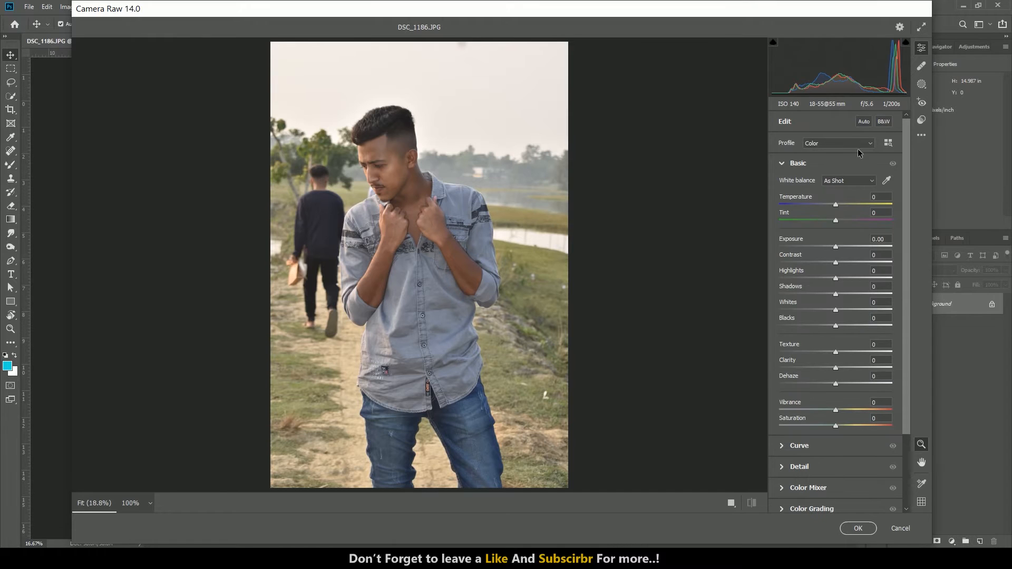
pyautogui.click(862, 121)
# Step: Set Exposure to +0.15, Contrast +11, Highlights -57, Temperature -6, Tint -7, Texture +7 and Clarity +10
pyautogui.moveTo(858, 241); pyautogui.dragTo(860, 243)
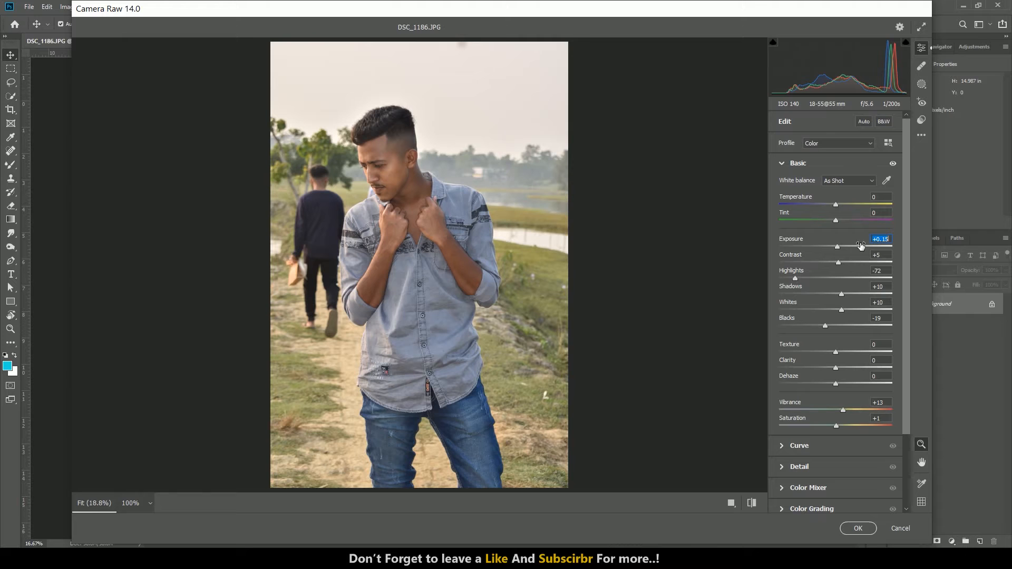
pyautogui.moveTo(855, 261); pyautogui.dragTo(855, 275)
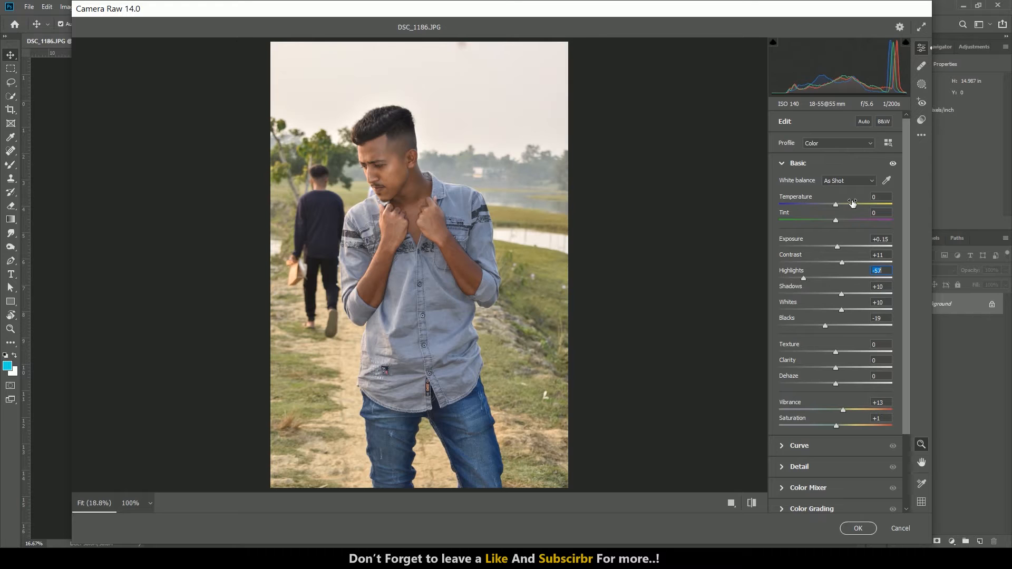
pyautogui.moveTo(853, 203); pyautogui.dragTo(852, 202)
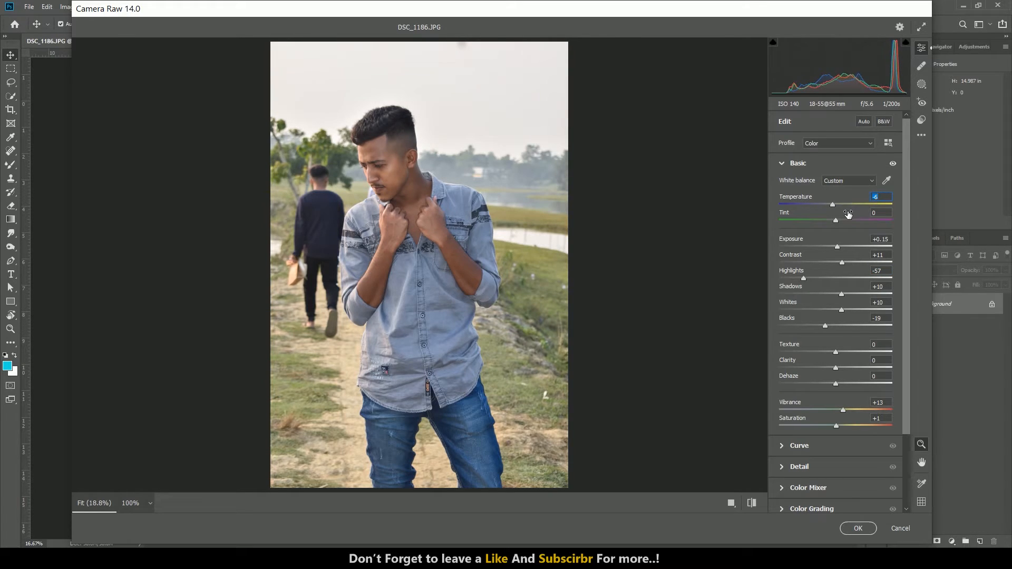
pyautogui.moveTo(848, 213)
pyautogui.mouseDown()
pyautogui.moveTo(840, 212)
pyautogui.moveTo(847, 205)
pyautogui.mouseUp()
pyautogui.moveTo(846, 365); pyautogui.dragTo(858, 364)
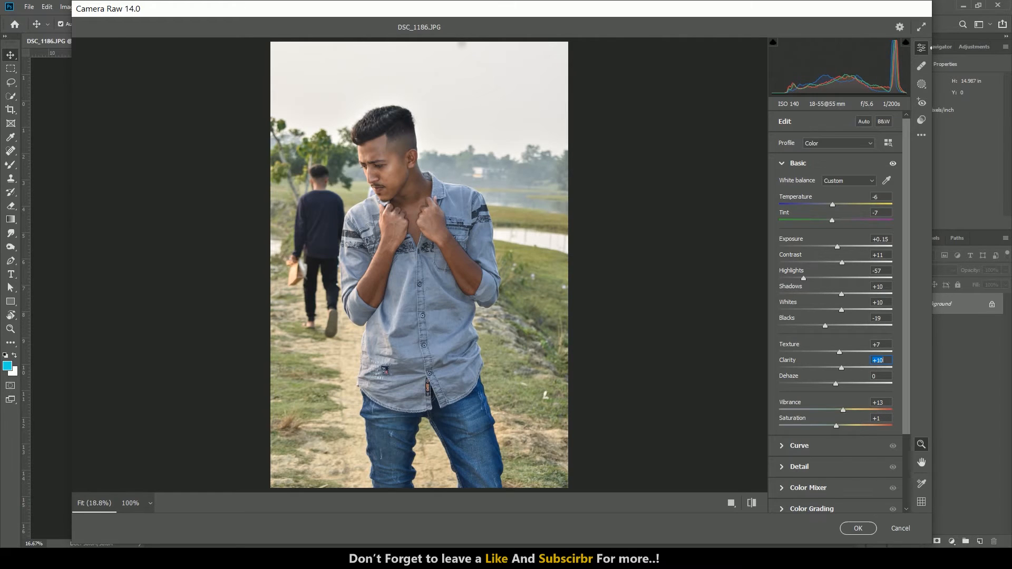
# Step: Raise the luminance of the orange tones to +18 in the Color Mixer
pyautogui.click(797, 164)
pyautogui.click(800, 249)
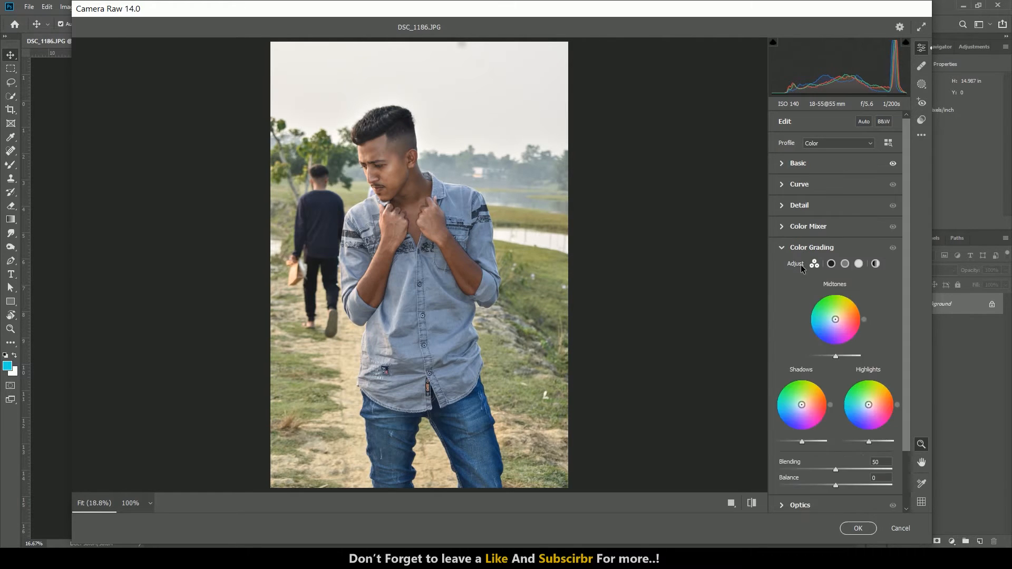
pyautogui.click(795, 230)
pyautogui.click(795, 260)
pyautogui.moveTo(851, 313); pyautogui.dragTo(860, 315)
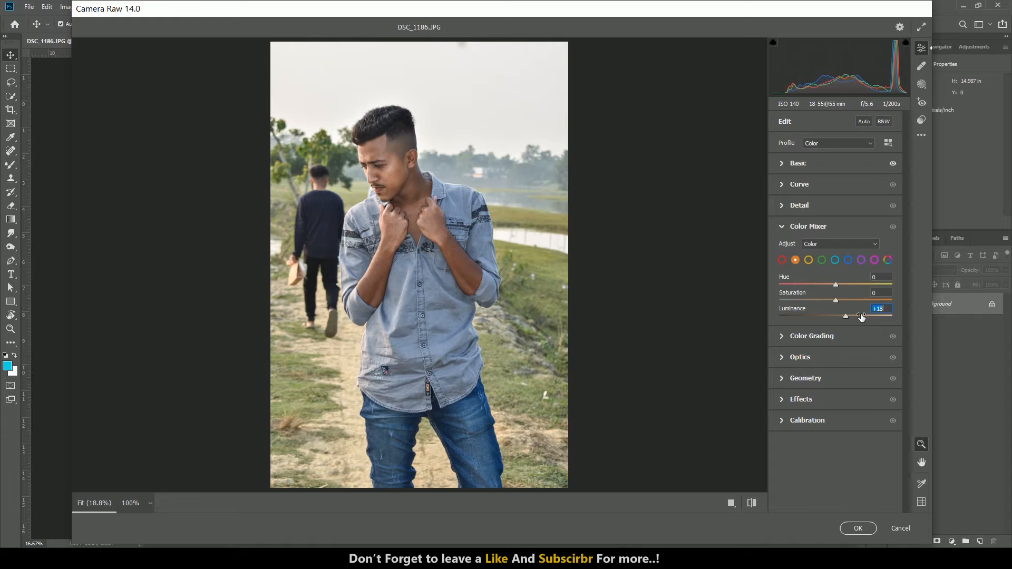
# Step: Compare the photo before and after the edits and apply the Camera Raw adjustments
pyautogui.click(752, 502)
pyautogui.click(752, 502)
pyautogui.click(875, 530)
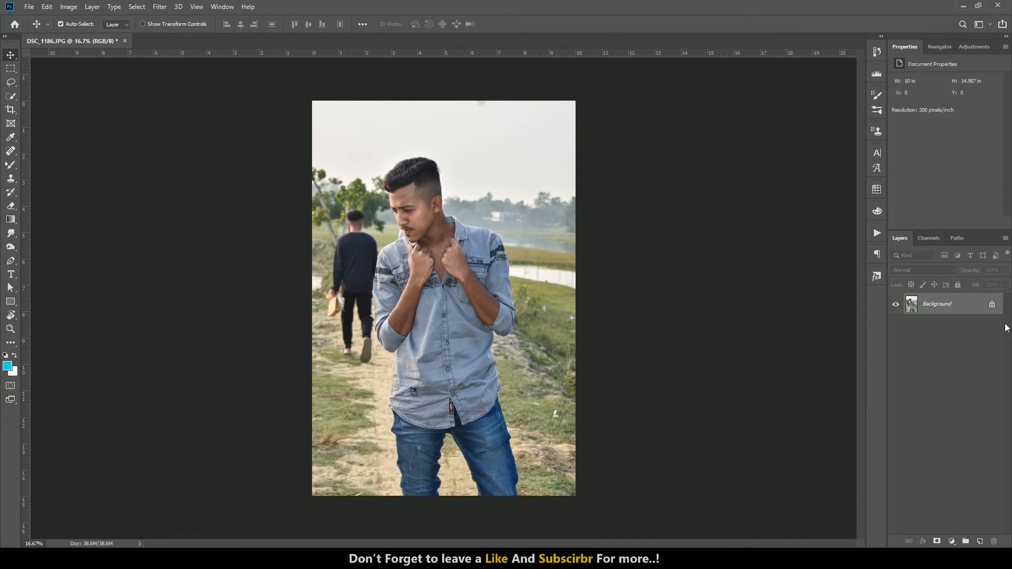
# Step: Unlock the background layer and make an automatic subject selection on it
pyautogui.click(993, 305)
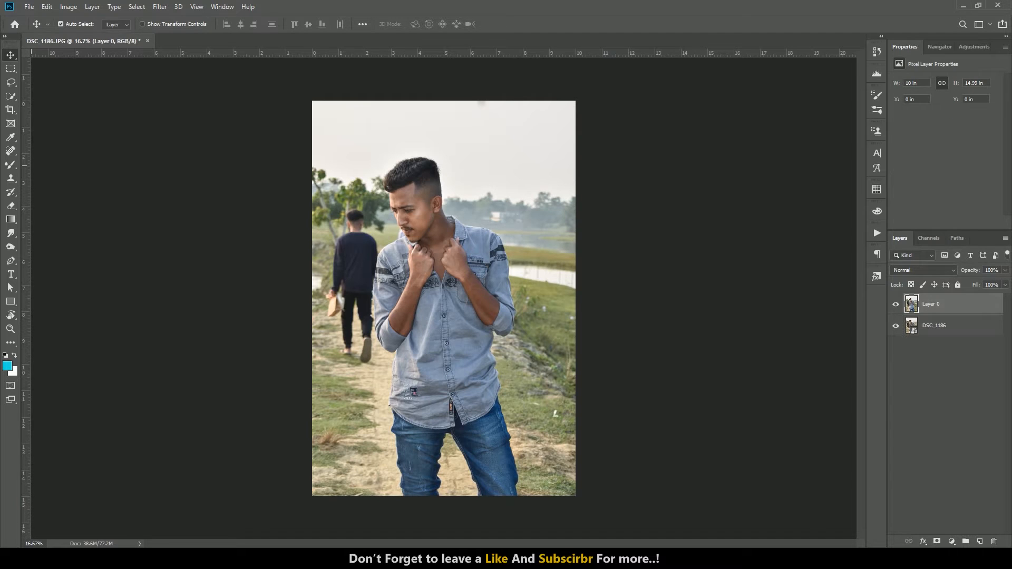
pyautogui.click(11, 96)
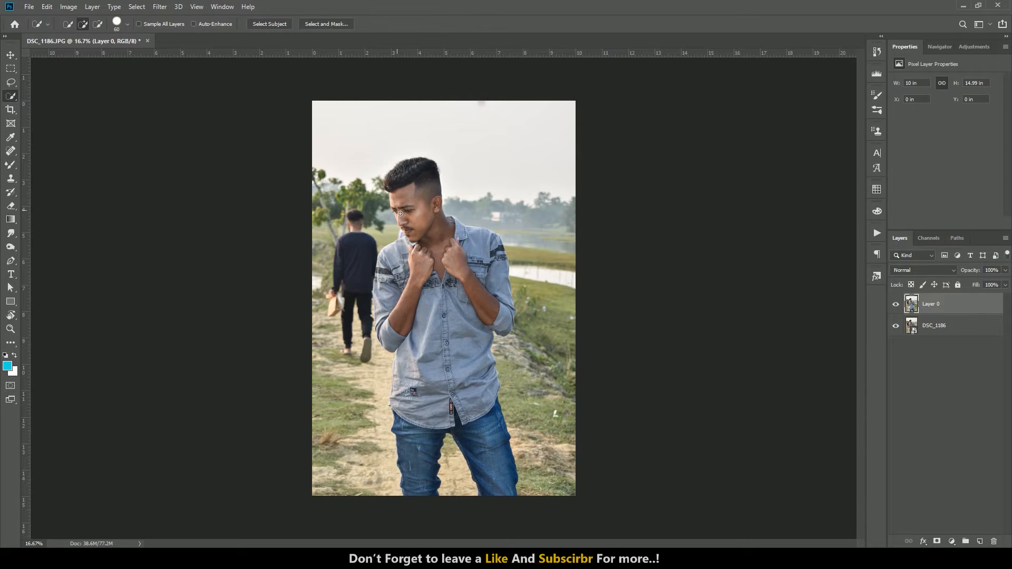
pyautogui.click(279, 25)
pyautogui.click(469, 209)
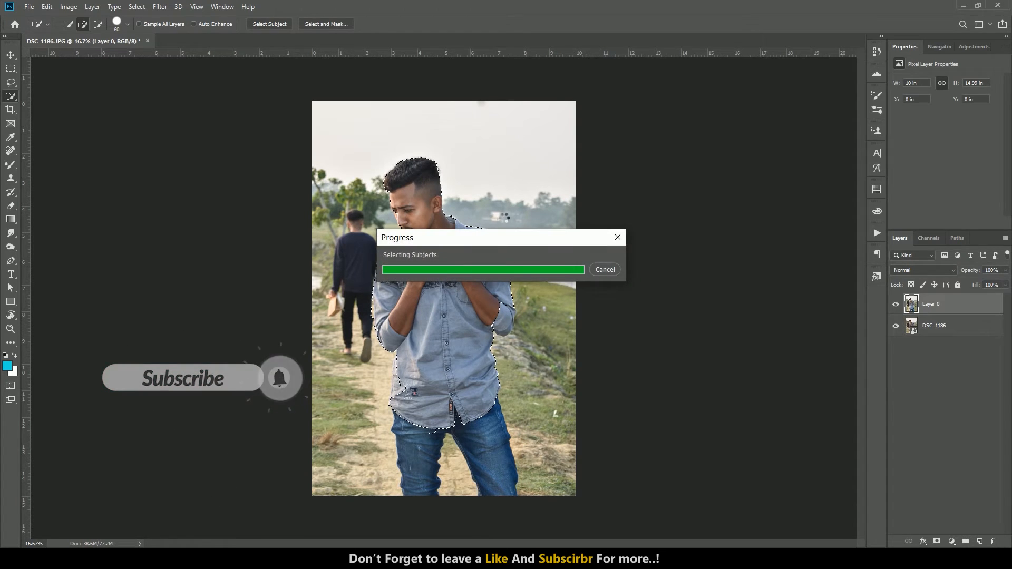
# Step: Subtract the man walking in the background from the selection with the Quick Selection tool
pyautogui.press('alt')
pyautogui.scroll(3, 430, 171)
pyautogui.scroll(5, 411, 196)
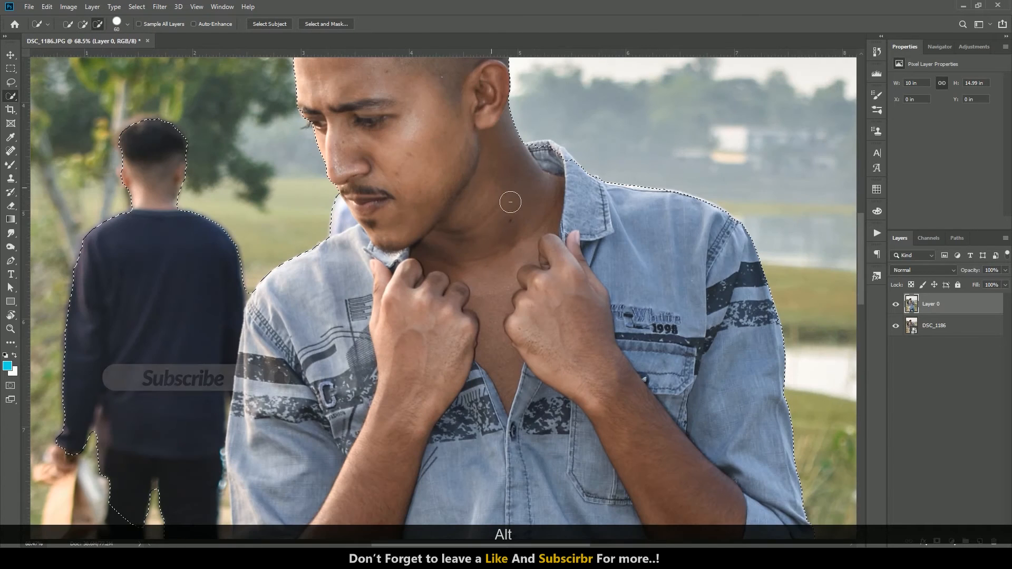
pyautogui.scroll(-2, 510, 203)
pyautogui.moveTo(300, 203)
pyautogui.mouseDown()
pyautogui.moveTo(289, 127)
pyautogui.moveTo(253, 226)
pyautogui.moveTo(256, 367)
pyautogui.mouseUp()
pyautogui.press('alt')
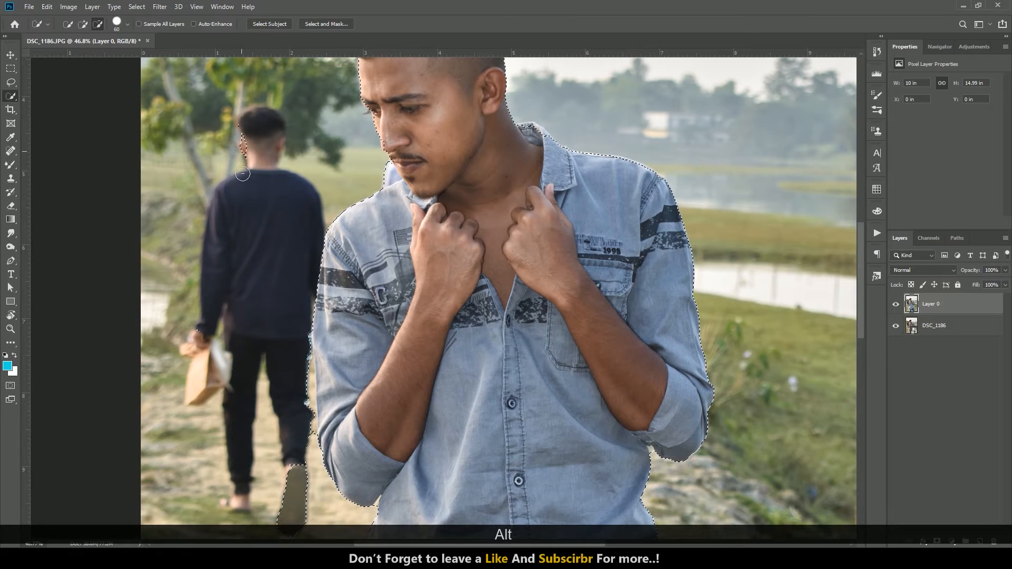
# Step: Add the eyelashes at the edge of the foreground man's face to the selection with the Lasso tool
pyautogui.scroll(6, 402, 185)
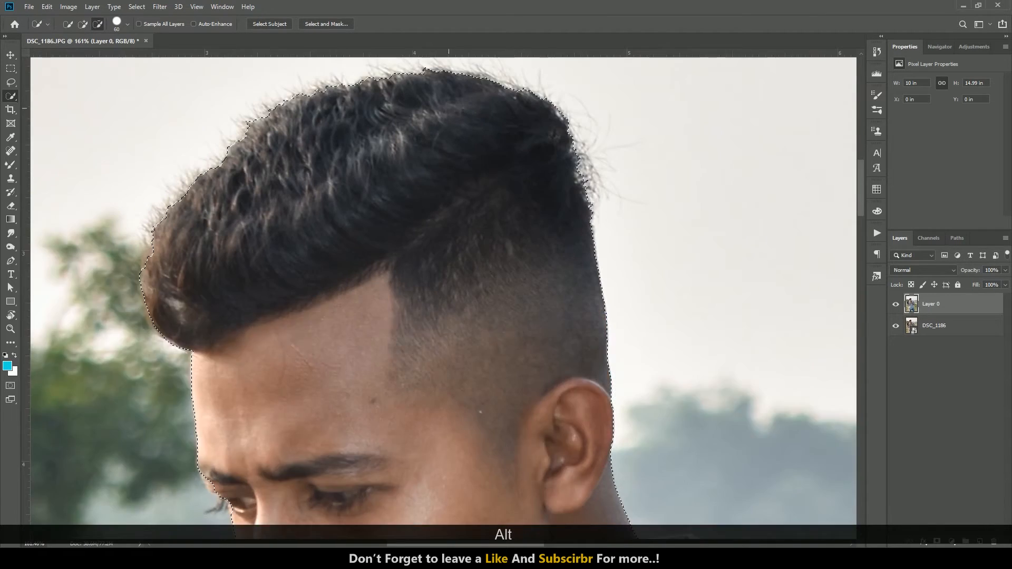
pyautogui.scroll(-5, 411, 346)
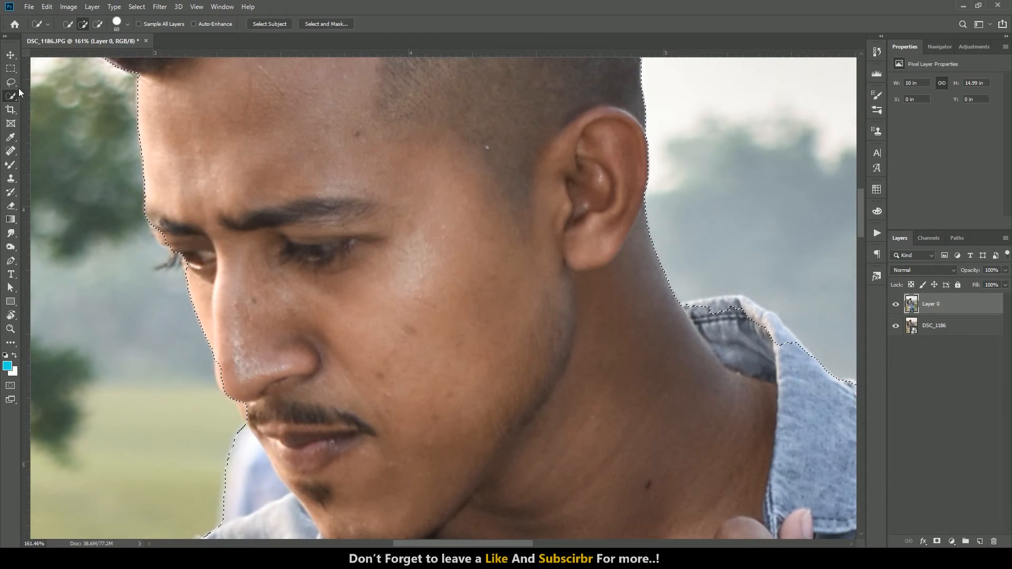
pyautogui.press('l')
pyautogui.scroll(2, 136, 279)
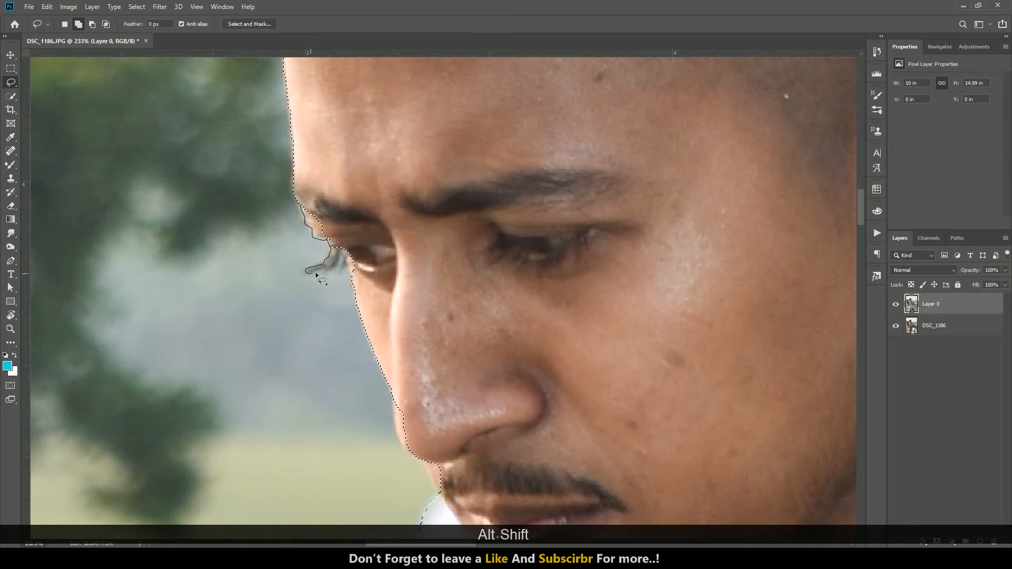
pyautogui.moveTo(351, 274)
pyautogui.mouseDown()
pyautogui.moveTo(379, 253)
pyautogui.moveTo(369, 267)
pyautogui.mouseUp()
pyautogui.moveTo(348, 236)
pyautogui.mouseDown()
pyautogui.moveTo(319, 210)
pyautogui.moveTo(348, 236)
pyautogui.mouseUp()
# Step: Add the missing area below the nose to the selection and subtract the background between the chin and shoulder
pyautogui.scroll(-5, 356, 306)
pyautogui.scroll(5, 401, 317)
pyautogui.moveTo(406, 311)
pyautogui.mouseDown()
pyautogui.moveTo(387, 296)
pyautogui.moveTo(381, 262)
pyautogui.mouseUp()
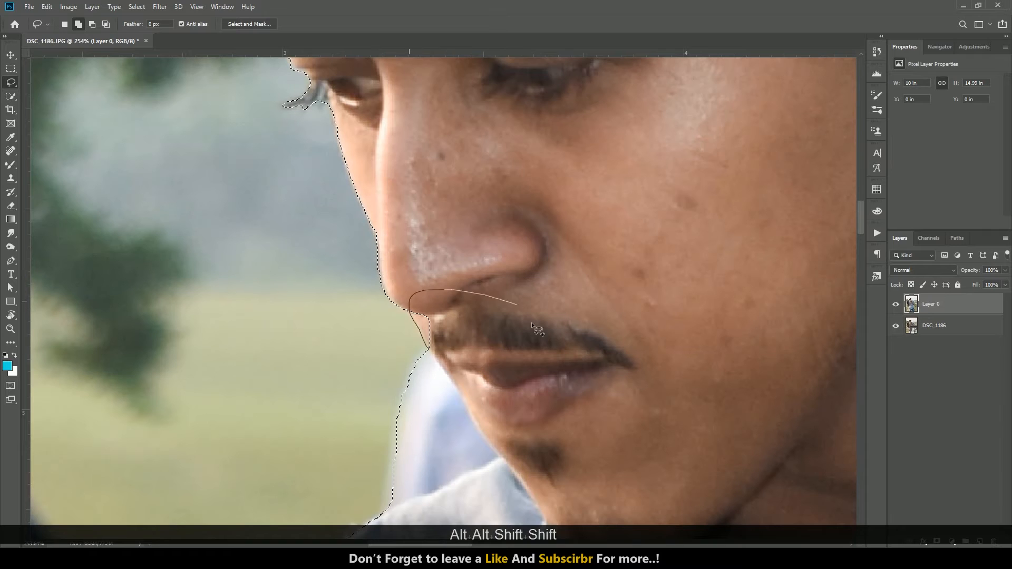
pyautogui.scroll(-2, 441, 372)
pyautogui.scroll(2, 442, 372)
pyautogui.moveTo(428, 294); pyautogui.dragTo(443, 311)
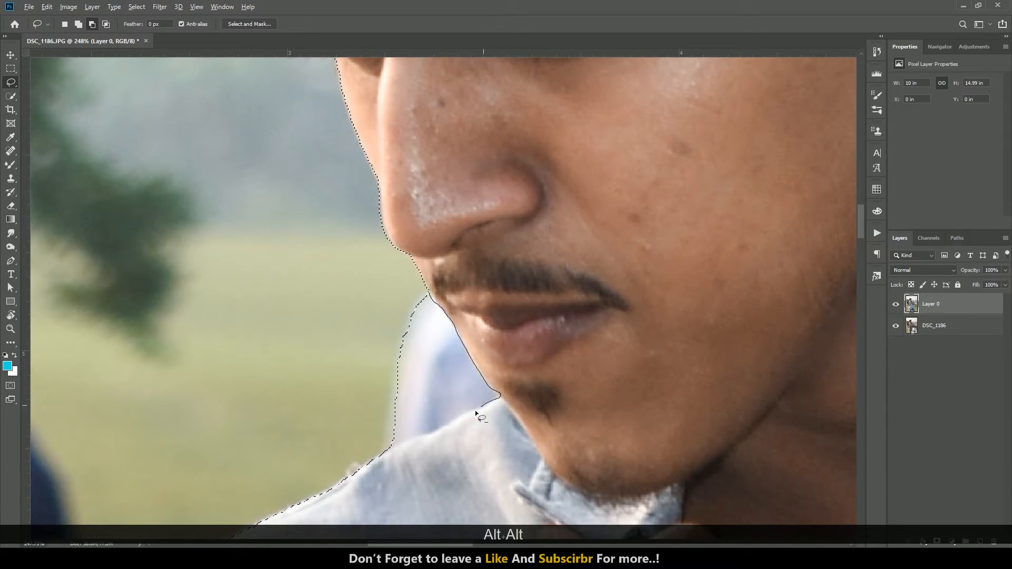
pyautogui.moveTo(302, 372); pyautogui.dragTo(305, 359)
# Step: Subtract the background man's remaining leg edge and shoe from the selection with the Quick Selection tool
pyautogui.scroll(-8, 308, 311)
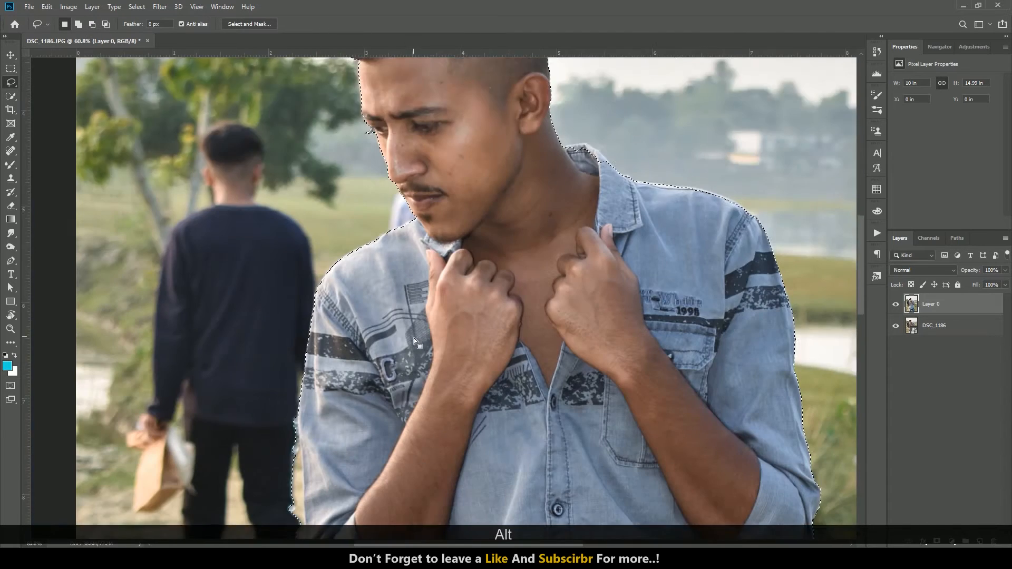
pyautogui.scroll(-3, 328, 346)
pyautogui.scroll(3, 328, 346)
pyautogui.press('w')
pyautogui.keyDown('alt'); pyautogui.moveTo(284, 262); pyautogui.dragTo(204, 251); pyautogui.keyUp('alt')
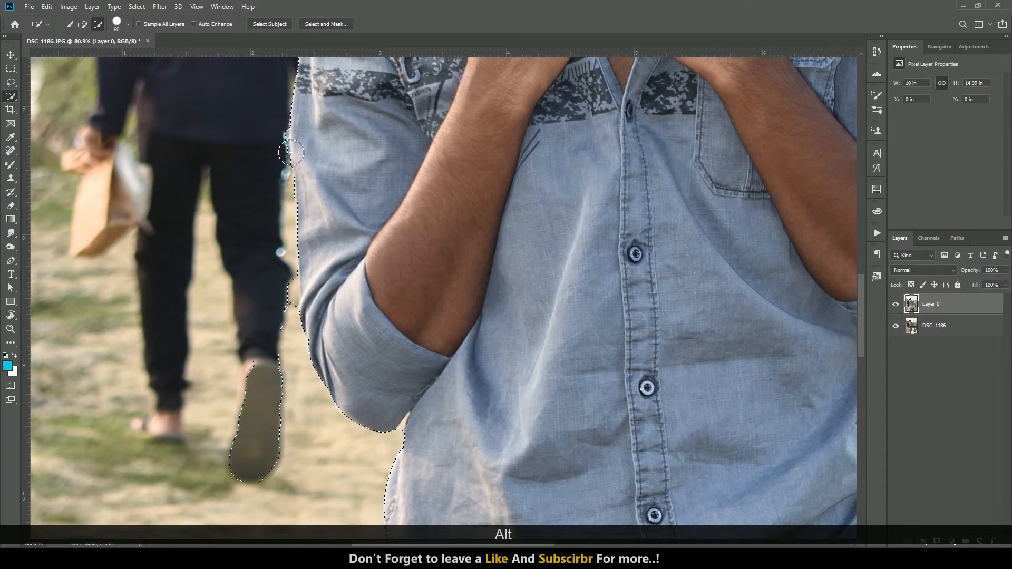
pyautogui.scroll(-2, 280, 156)
pyautogui.moveTo(282, 259)
pyautogui.keyDown('alt'); pyautogui.mouseDown()
pyautogui.moveTo(285, 301)
pyautogui.moveTo(244, 423)
pyautogui.mouseUp(); pyautogui.keyUp('alt')
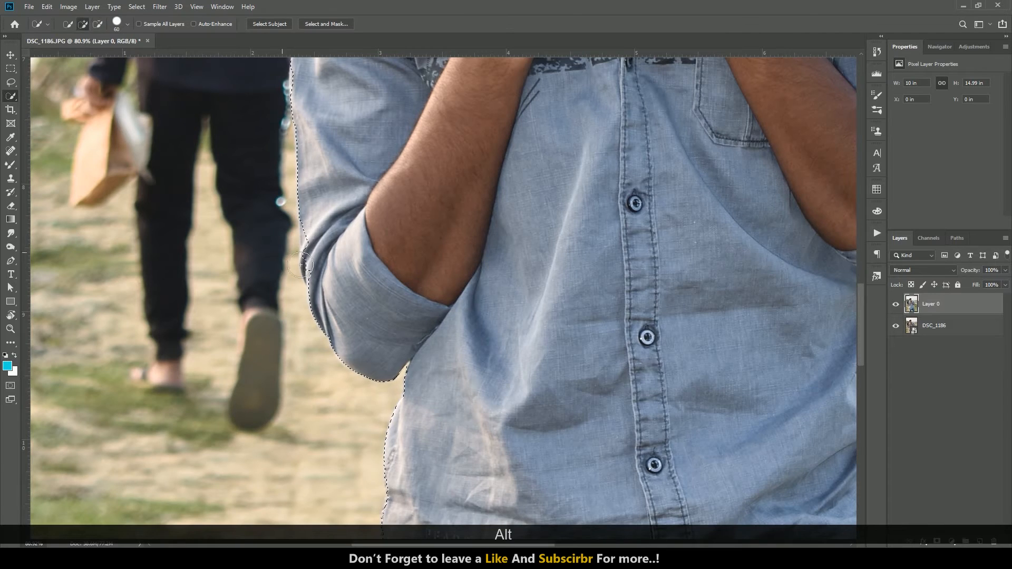
# Step: Add the missing sleeve edge above the left elbow with the Lasso tool and refine the selection in the gap beneath it
pyautogui.scroll(3, 313, 241)
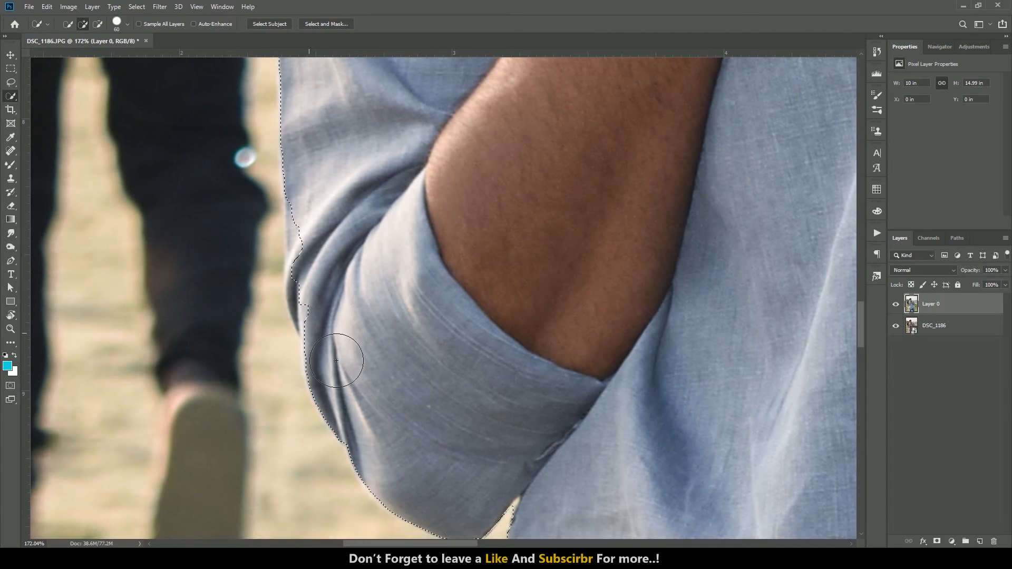
pyautogui.press('l')
pyautogui.press('alt')
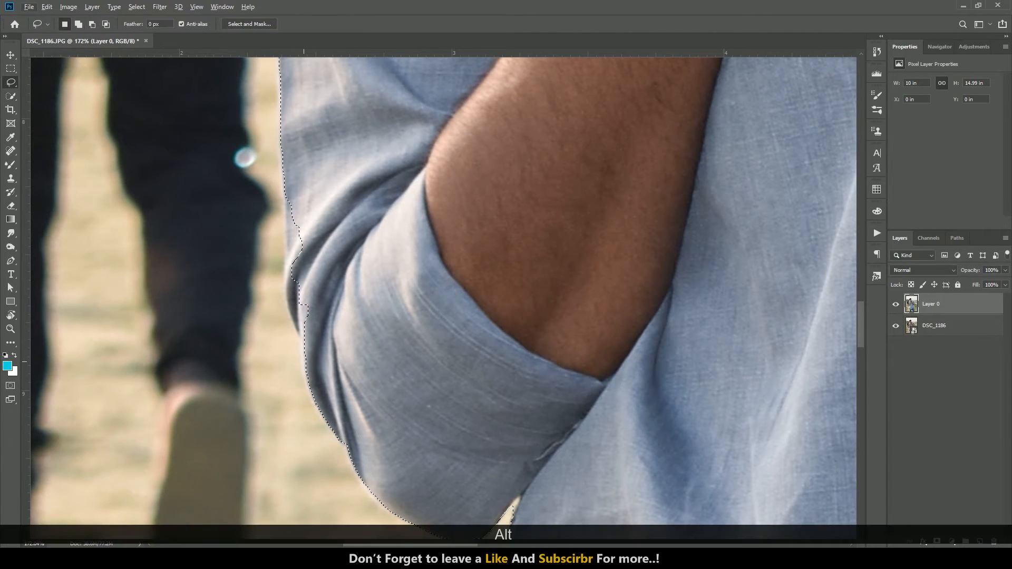
pyautogui.press('shift')
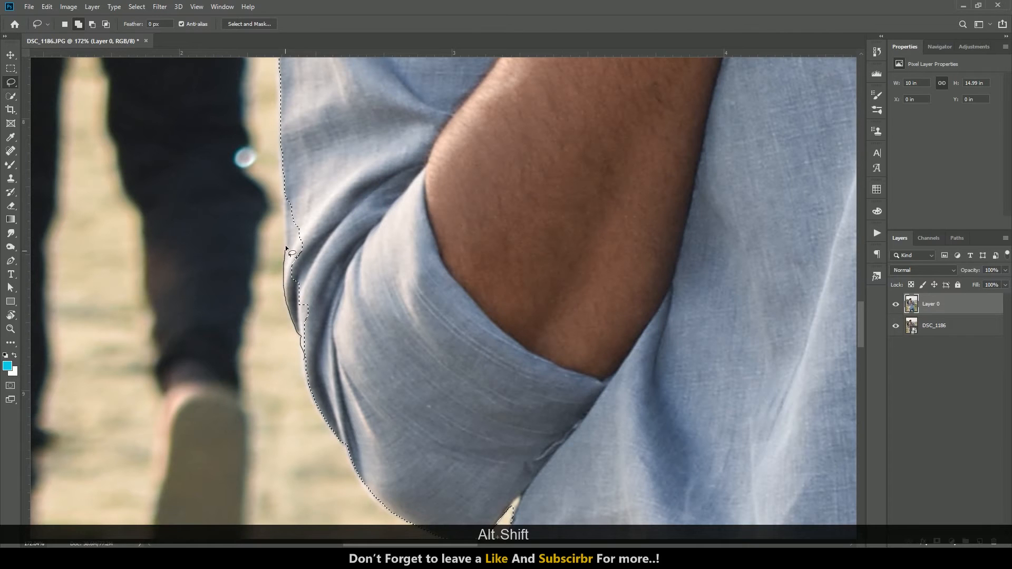
pyautogui.scroll(-2, 316, 263)
pyautogui.scroll(4, 451, 363)
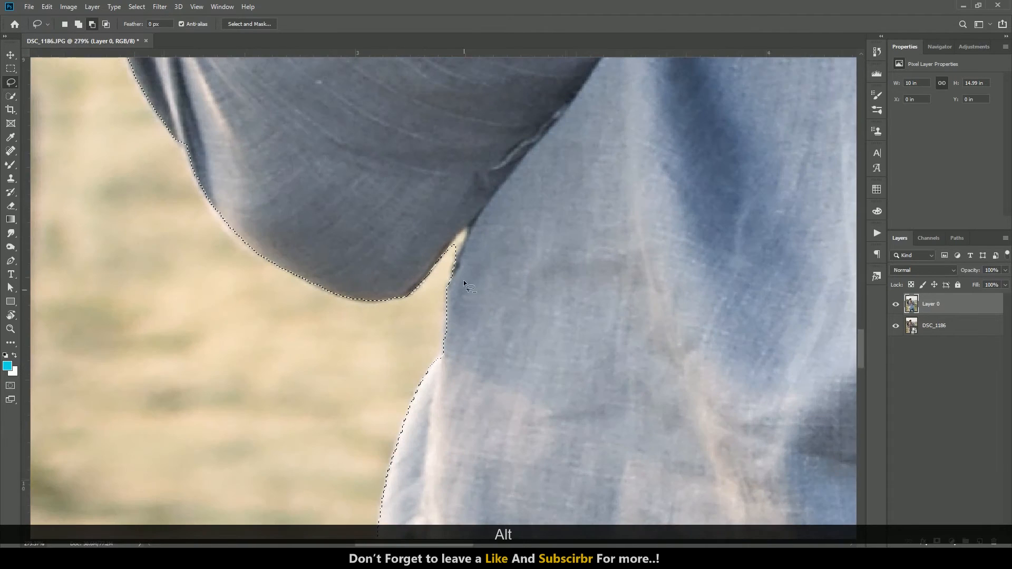
# Step: Add the missing strips along the shirt's left edge, from the side folds down to the hem, to the selection
pyautogui.scroll(-6, 408, 317)
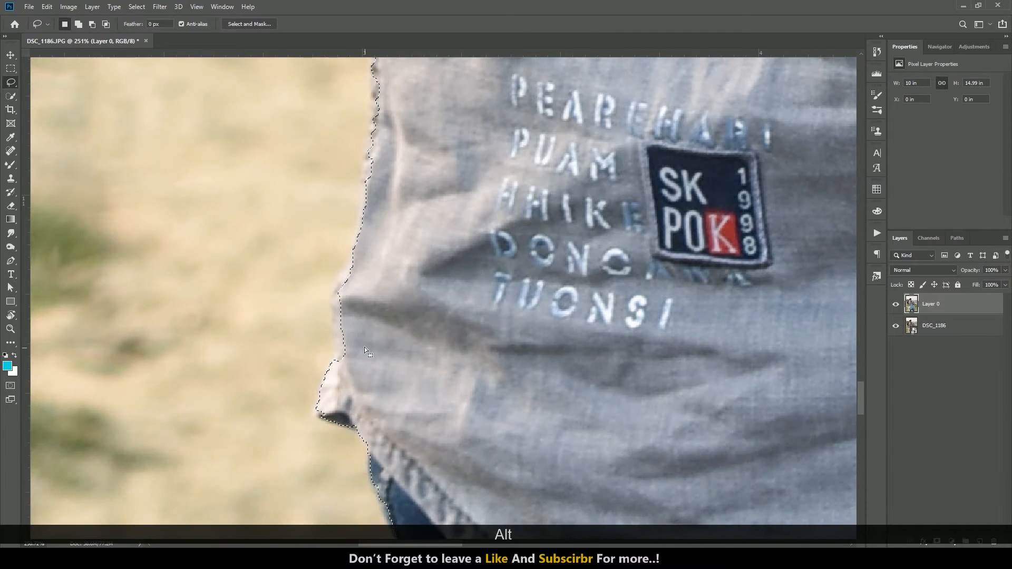
pyautogui.scroll(-3, 390, 315)
pyautogui.press('shift')
pyautogui.moveTo(353, 252); pyautogui.dragTo(341, 292)
pyautogui.moveTo(339, 326); pyautogui.dragTo(341, 329)
pyautogui.scroll(5, 374, 320)
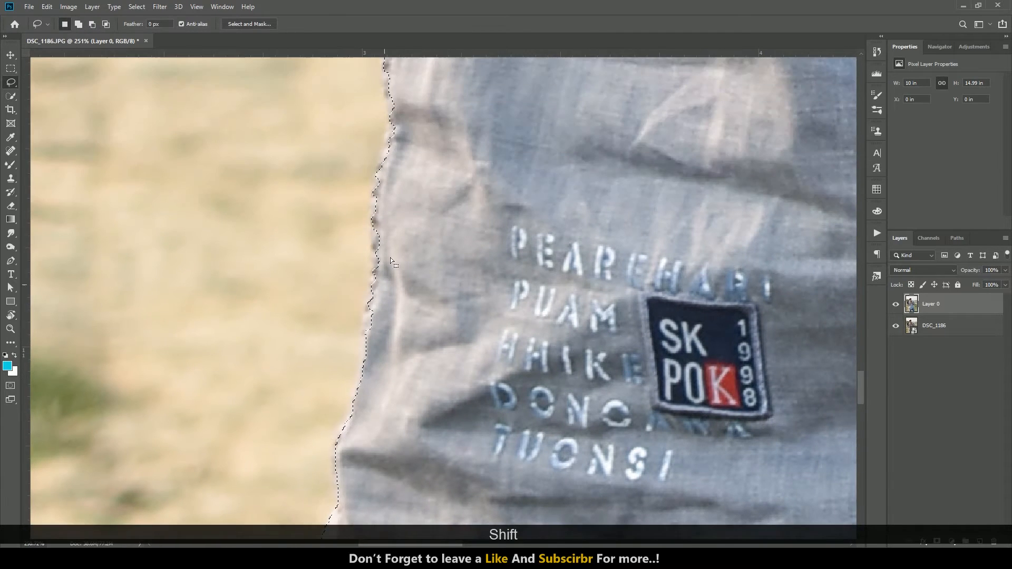
pyautogui.moveTo(384, 157); pyautogui.dragTo(386, 172)
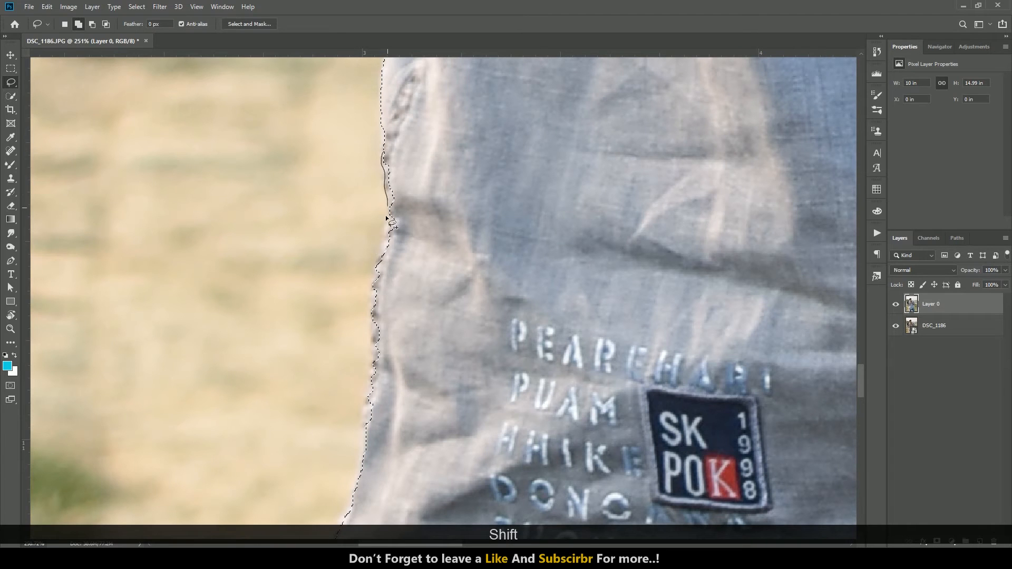
pyautogui.moveTo(366, 438); pyautogui.dragTo(399, 321)
# Step: Examine the selection outline along both legs of the jeans and around the shirt hem
pyautogui.scroll(-11, 400, 322)
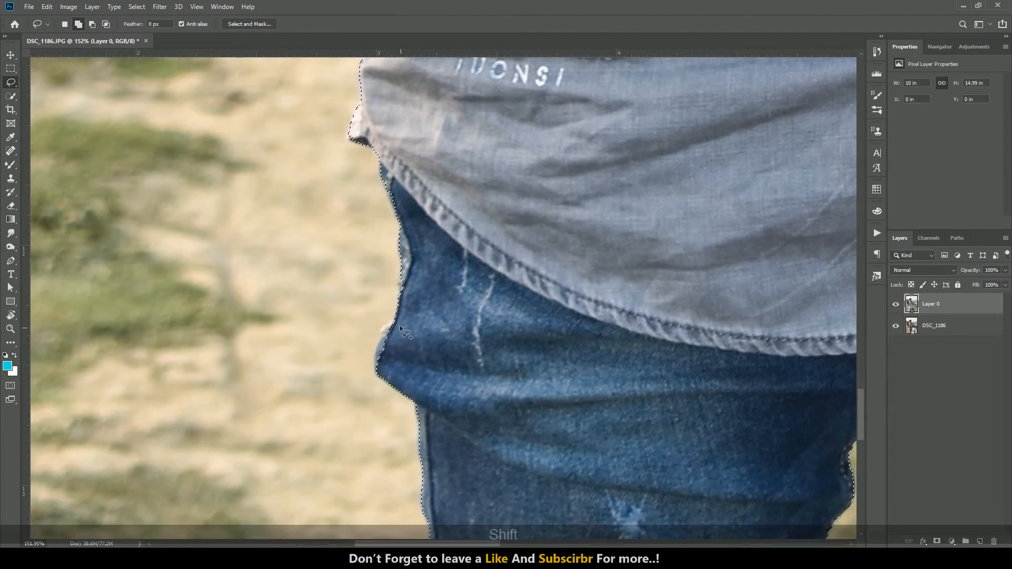
pyautogui.scroll(-6, 461, 344)
pyautogui.scroll(-3, 483, 340)
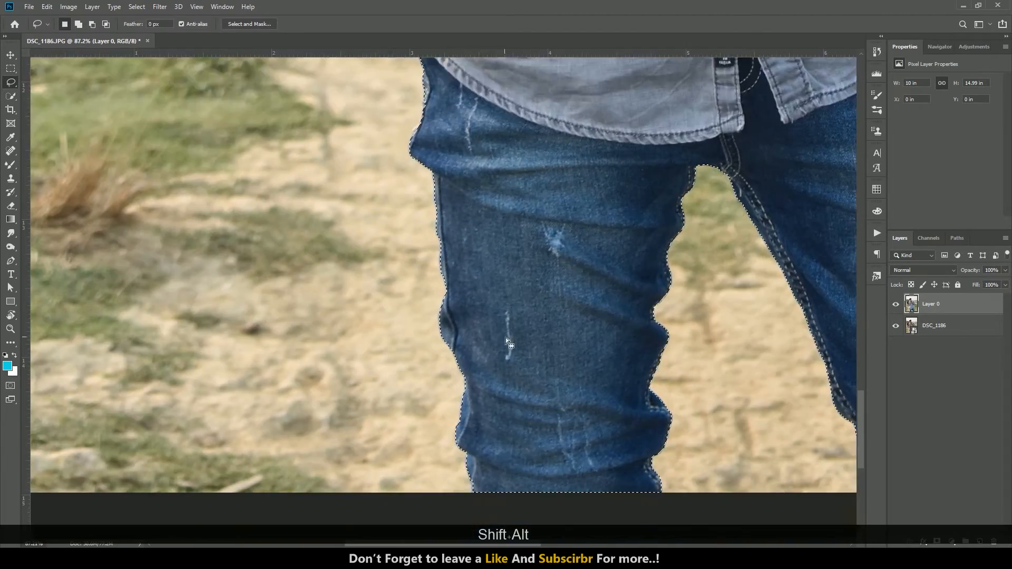
pyautogui.scroll(-3, 505, 337)
pyautogui.scroll(6, 594, 157)
pyautogui.scroll(-6, 619, 356)
pyautogui.scroll(1, 618, 356)
pyautogui.scroll(-6, 435, 339)
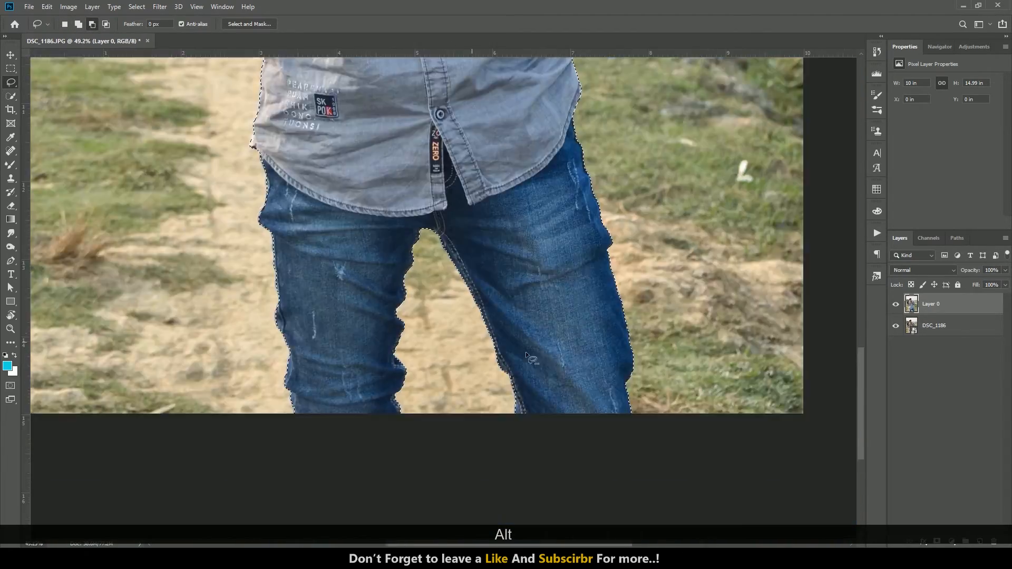
pyautogui.scroll(7, 595, 367)
pyautogui.scroll(-6, 596, 367)
pyautogui.scroll(6, 593, 353)
# Step: Subtract the small background gap between the shirt and the right elbow from the selection with the Lasso tool
pyautogui.scroll(12, 555, 236)
pyautogui.scroll(2, 573, 246)
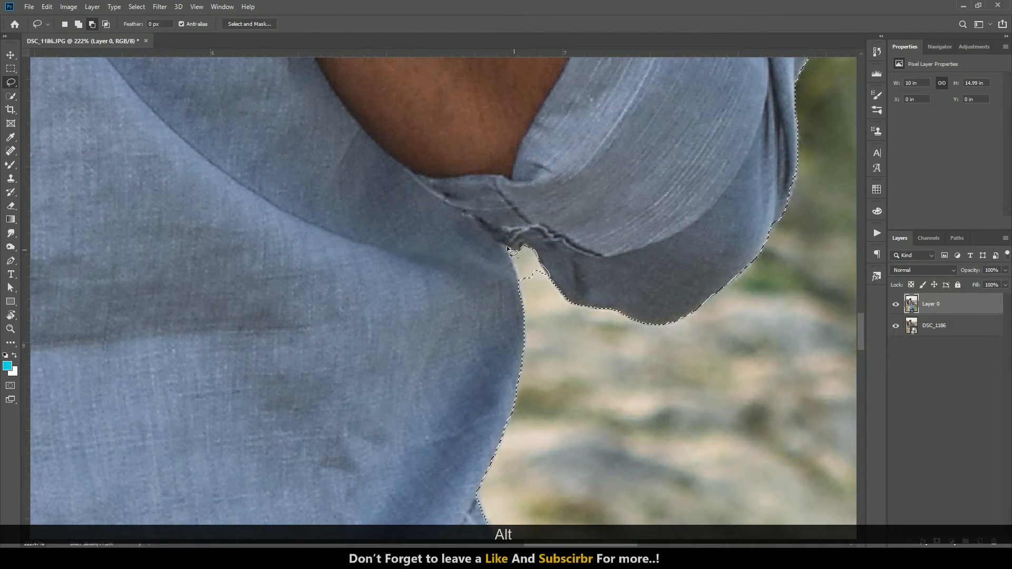
pyautogui.scroll(-4, 519, 287)
# Step: Refine the selection along the top of the right shoulder with the Lasso tool and at the collar with the Quick Selection tool
pyautogui.scroll(-3, 687, 306)
pyautogui.scroll(3, 685, 305)
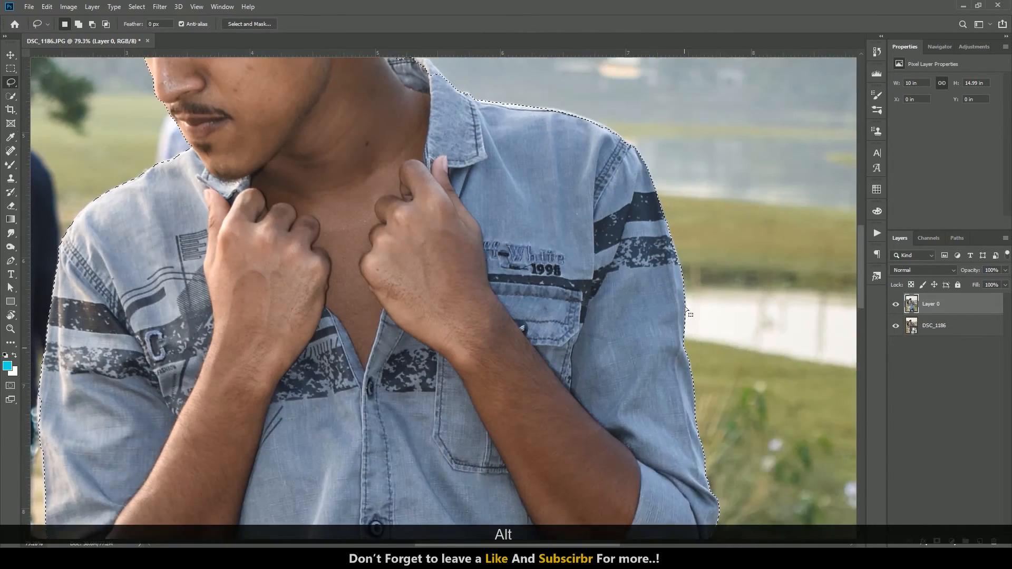
pyautogui.scroll(5, 506, 210)
pyautogui.scroll(4, 634, 209)
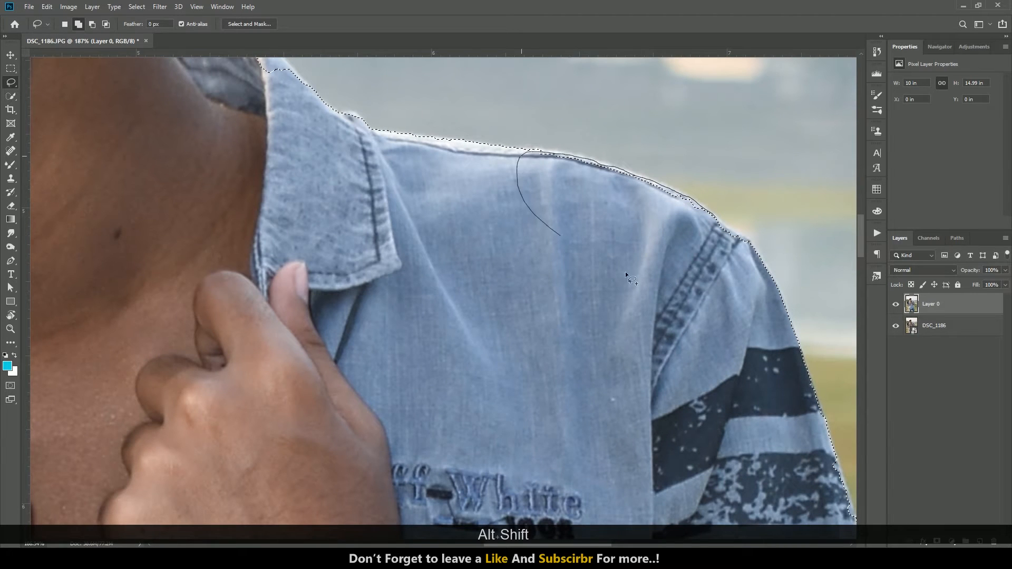
pyautogui.scroll(-5, 473, 259)
pyautogui.scroll(1, 451, 272)
pyautogui.press('w')
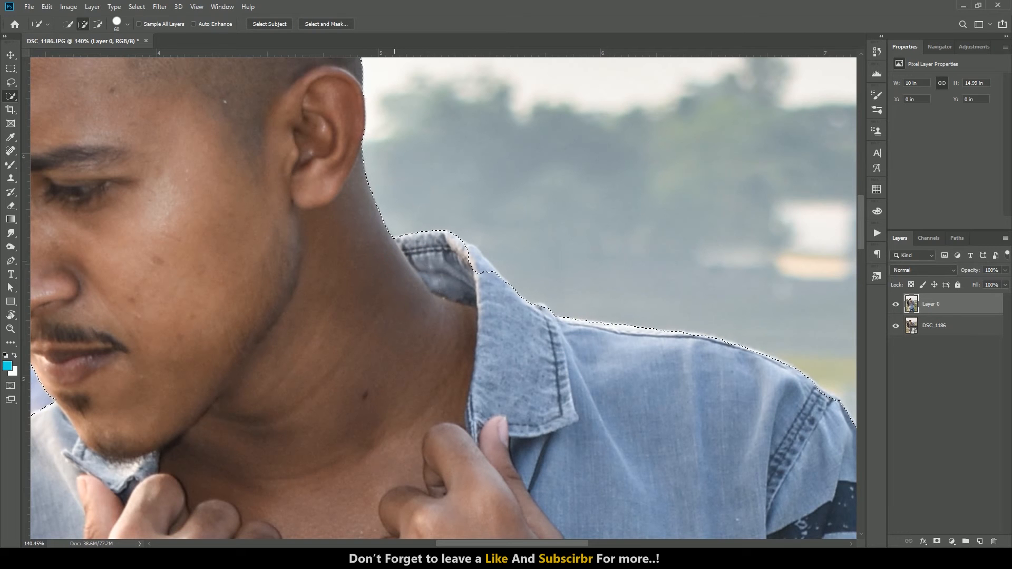
pyautogui.moveTo(477, 302); pyautogui.dragTo(512, 311)
# Step: Feather the selection of the man and turn it into a layer mask on Layer 0
pyautogui.scroll(-10, 418, 278)
pyautogui.scroll(-3, 417, 320)
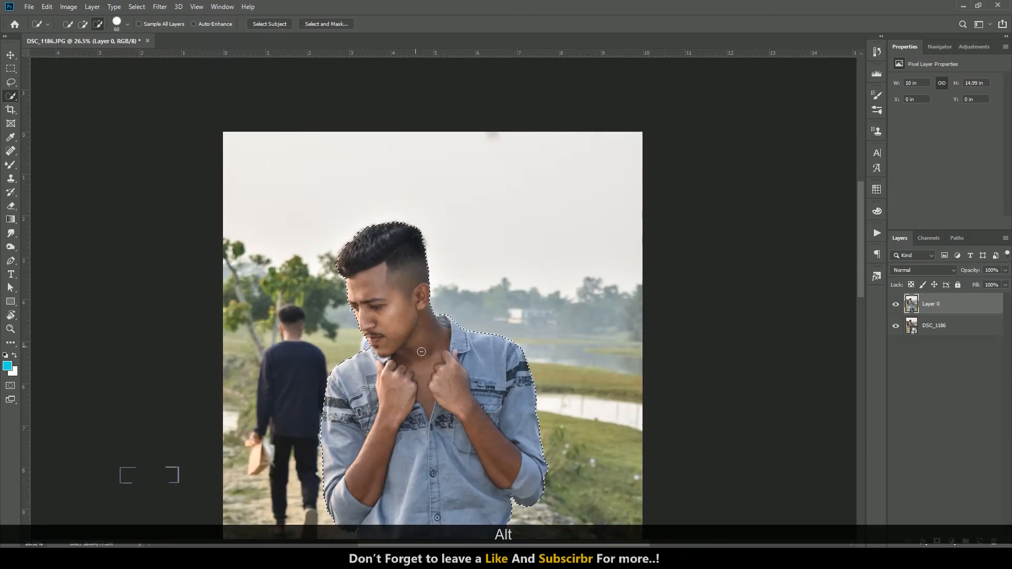
pyautogui.rightClick(452, 257)
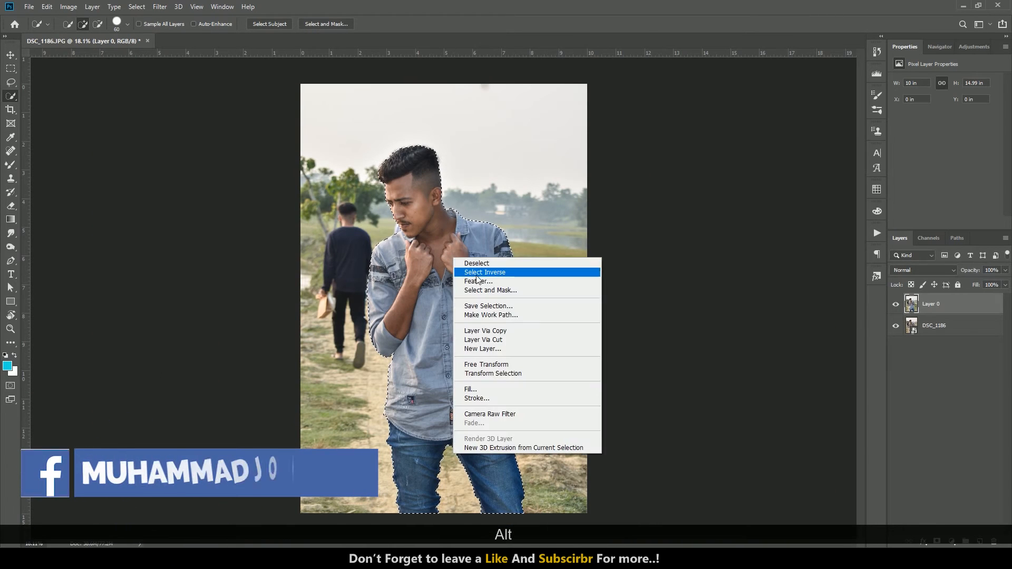
pyautogui.click(474, 282)
pyautogui.click(558, 172)
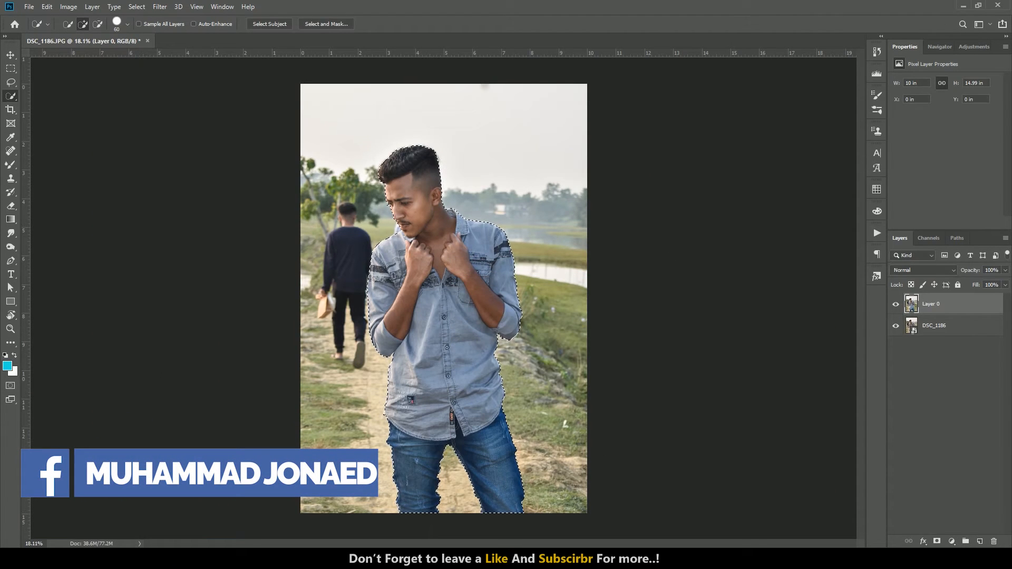
pyautogui.click(936, 542)
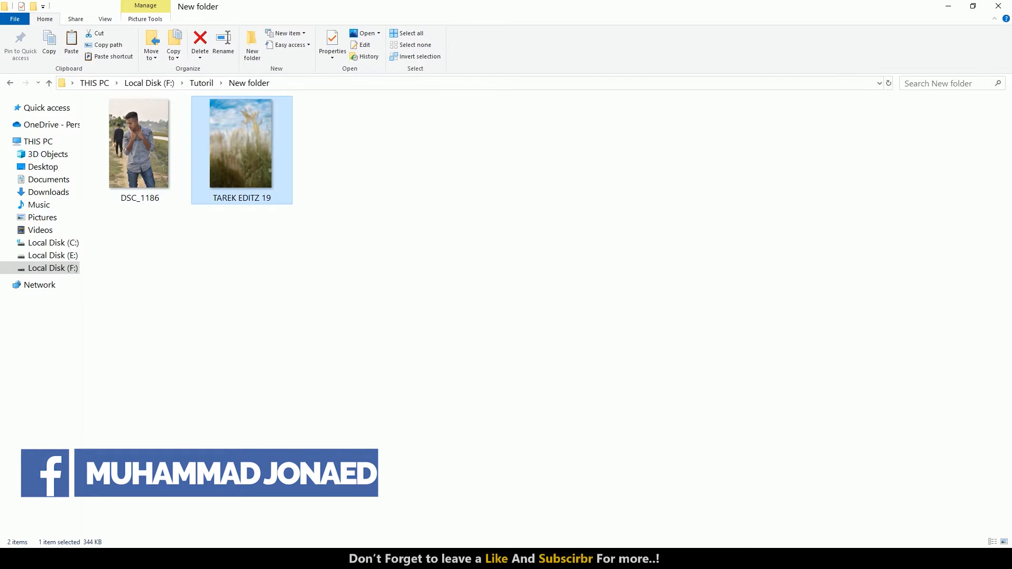
# Step: Place the TAREK EDITZ 19 image from the New folder into the document and scale it to about 53.7% so it covers the canvas
pyautogui.moveTo(260, 188); pyautogui.dragTo(399, 501)
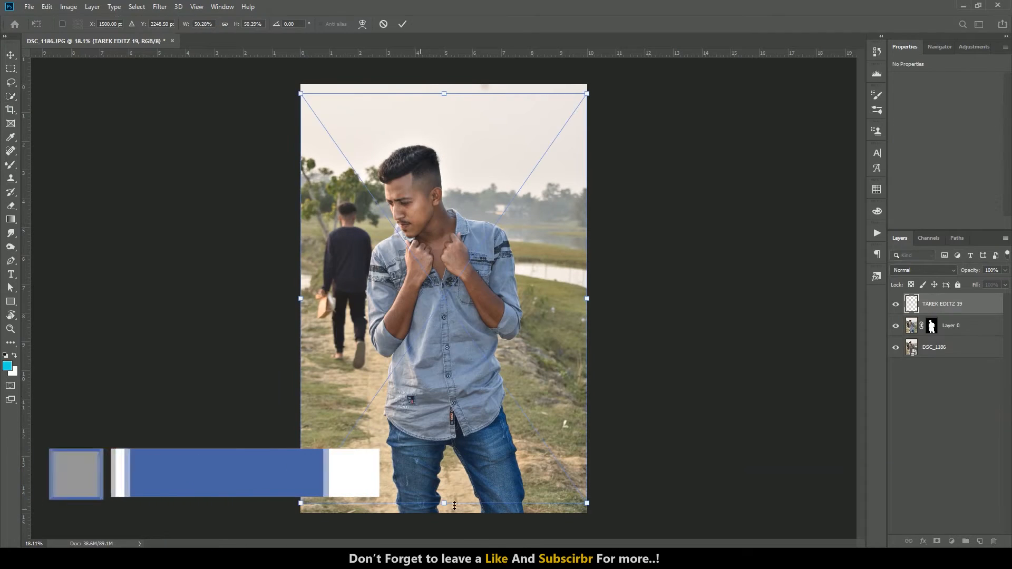
pyautogui.moveTo(444, 94); pyautogui.dragTo(443, 66)
pyautogui.moveTo(444, 466); pyautogui.dragTo(446, 483)
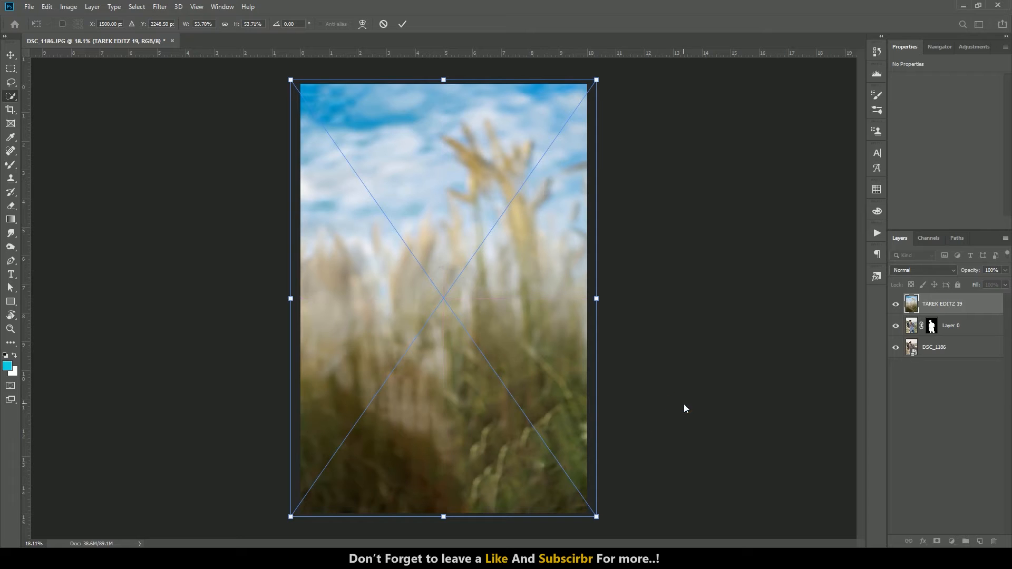
pyautogui.press('Return')
# Step: Move the masked Layer 0 above the TAREK EDITZ 19 background layer
pyautogui.press('w')
pyautogui.moveTo(958, 322); pyautogui.dragTo(936, 318)
pyautogui.click(947, 310)
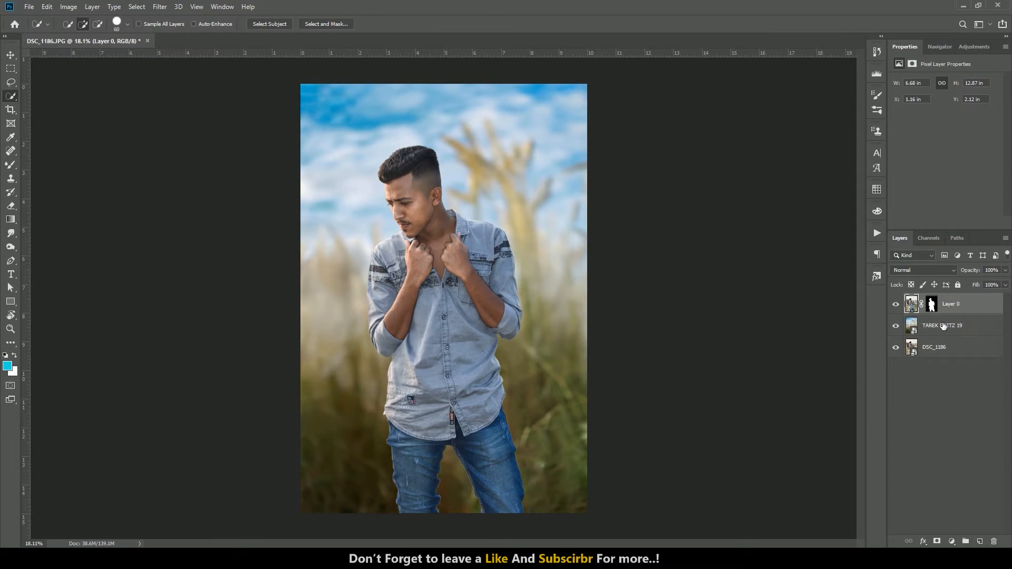
# Step: Rotate the man on Layer 0 about 4.7° clockwise and shift him down about 131 px with Free Transform
pyautogui.hotkey('ctrl', 'r')
pyautogui.hotkey('ctrl', 'r')
pyautogui.hotkey('ctrl', 'e')
pyautogui.press('ctrl')
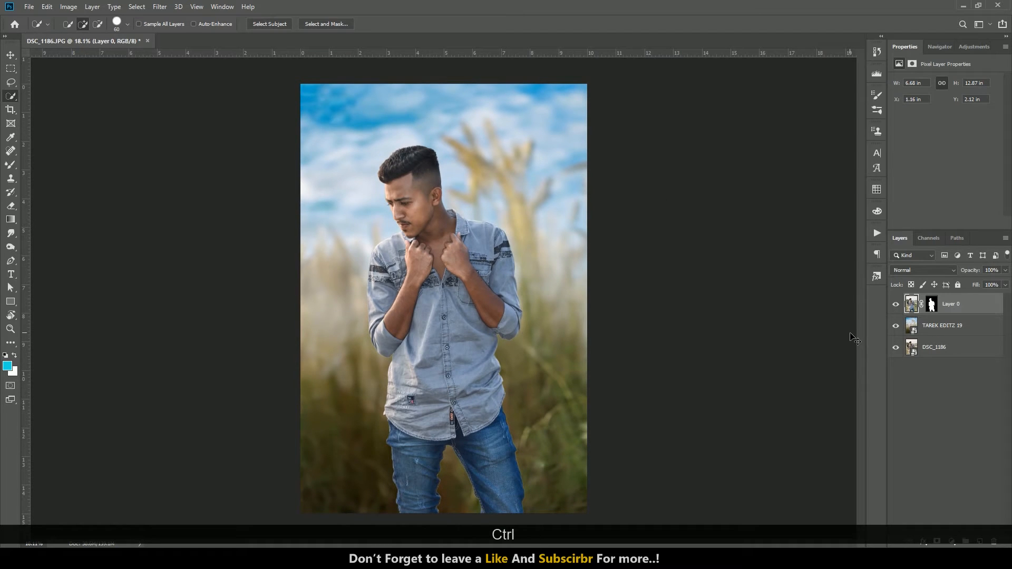
pyautogui.hotkey('ctrl', 't')
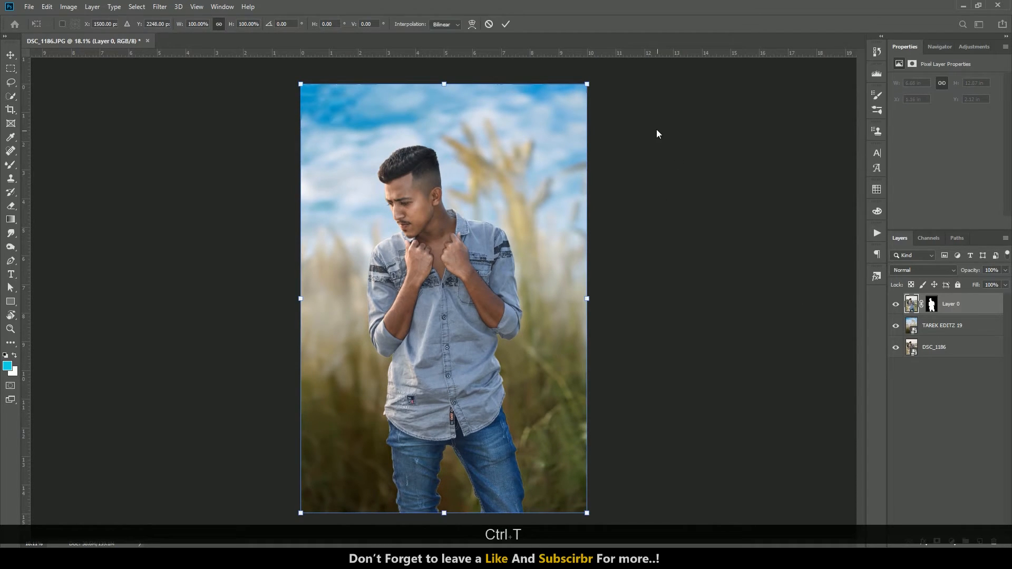
pyautogui.moveTo(612, 96); pyautogui.dragTo(627, 111)
pyautogui.moveTo(453, 370); pyautogui.dragTo(453, 385)
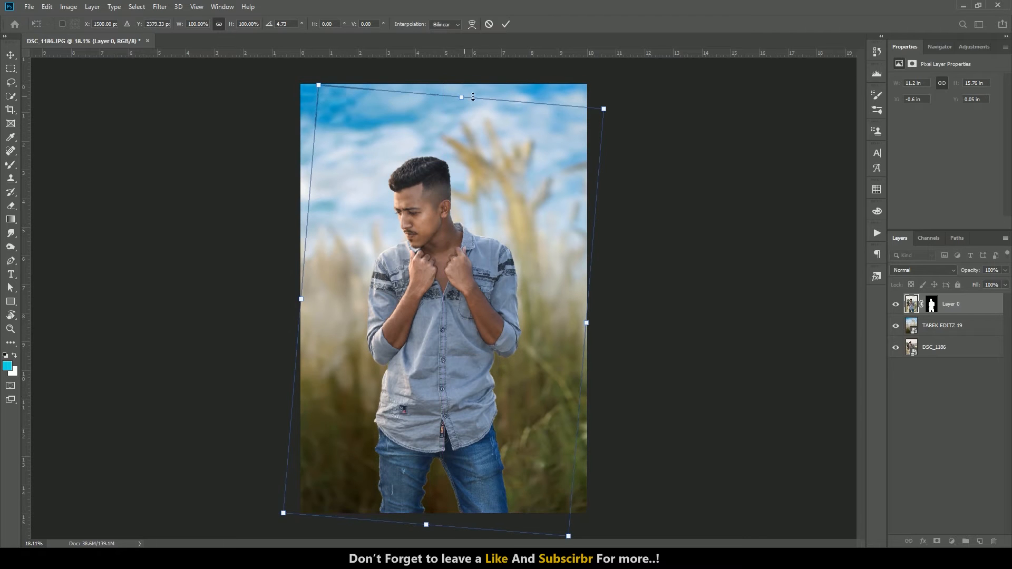
pyautogui.click(510, 24)
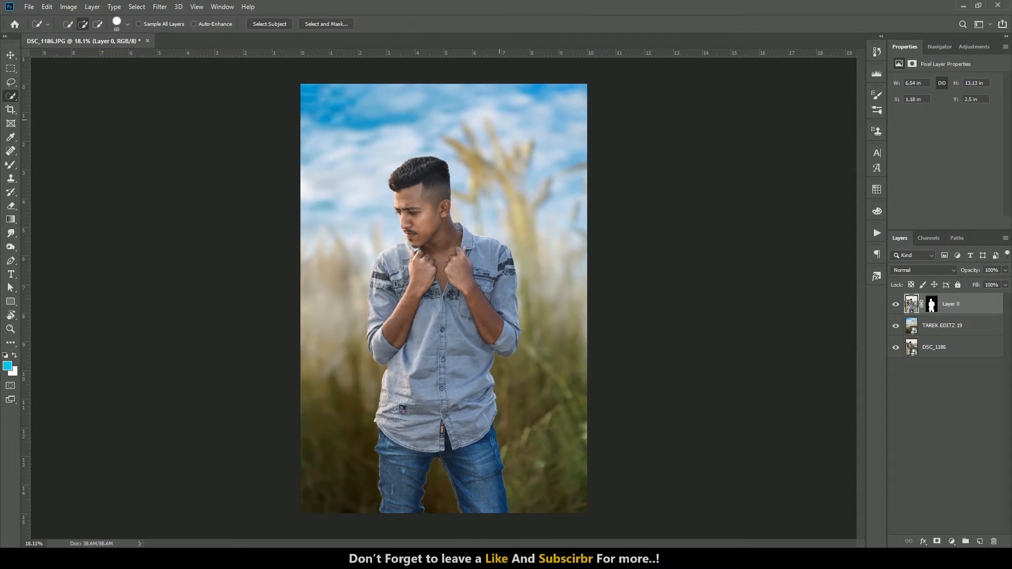
# Step: Refine the mask of Layer 0 along the hair outline in Select and Mask with a 15 px Refine Edge Brush, output to Layer Mask
pyautogui.rightClick(931, 310)
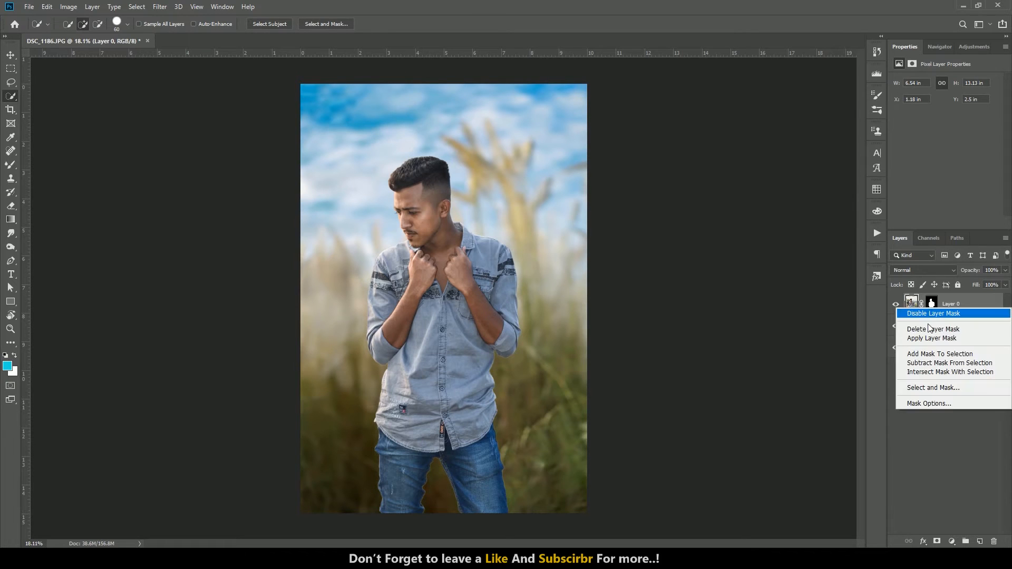
pyautogui.hotkey('ctrl', 'alt', 'r')
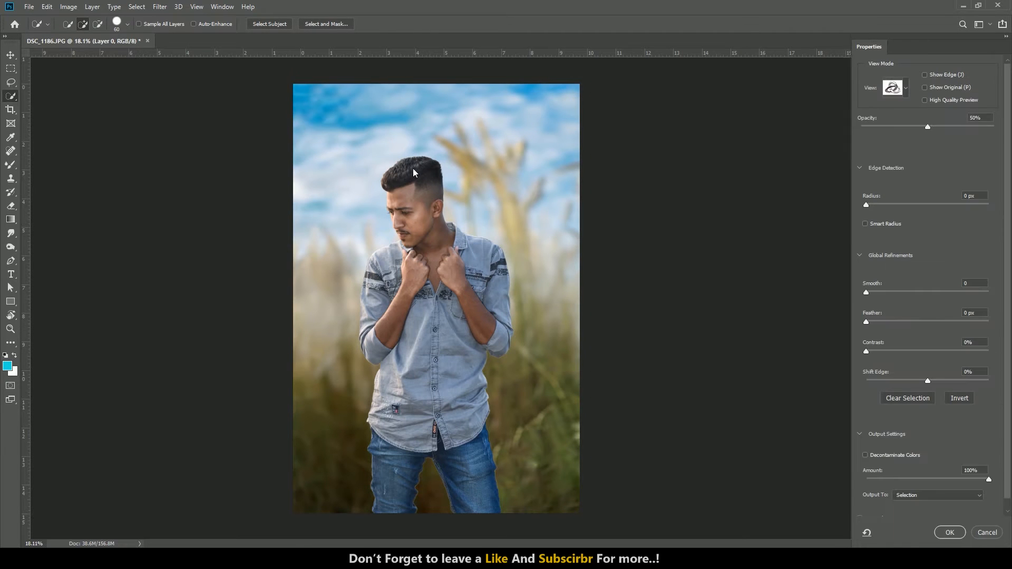
pyautogui.scroll(10, 627, 272)
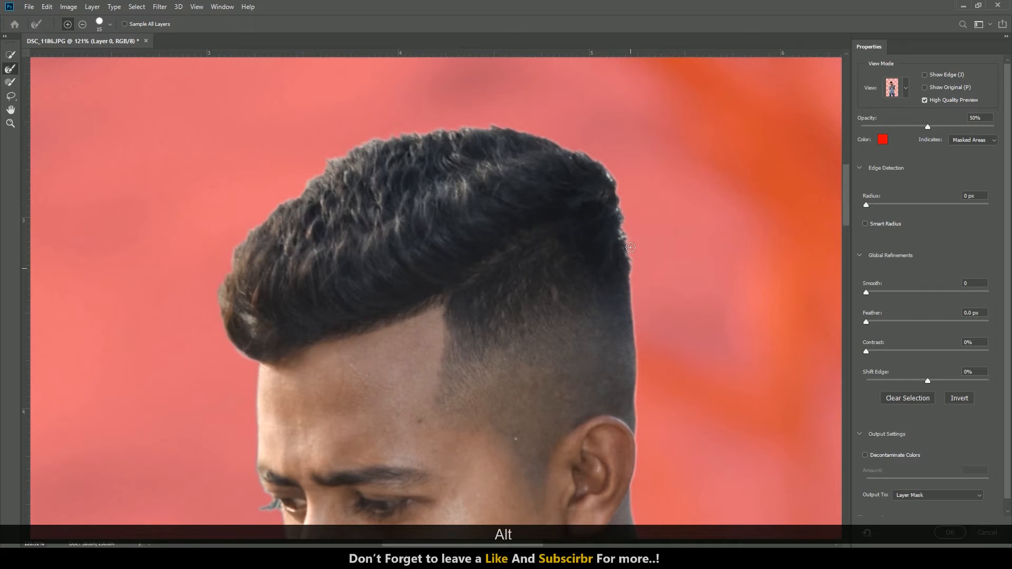
pyautogui.moveTo(626, 205)
pyautogui.mouseDown()
pyautogui.moveTo(611, 178)
pyautogui.moveTo(557, 148)
pyautogui.moveTo(501, 134)
pyautogui.mouseUp()
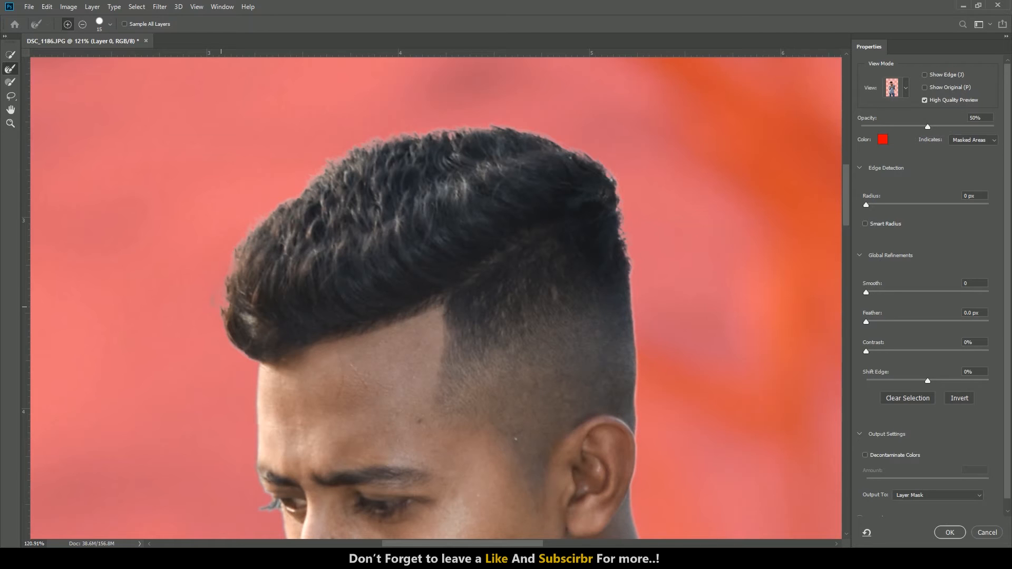
pyautogui.scroll(-1, 521, 261)
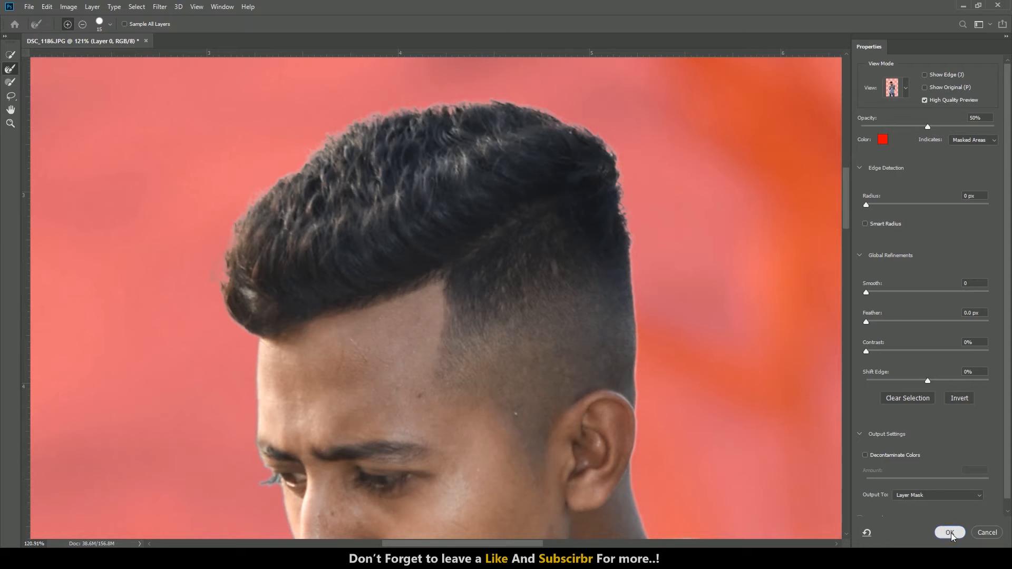
pyautogui.press('Return')
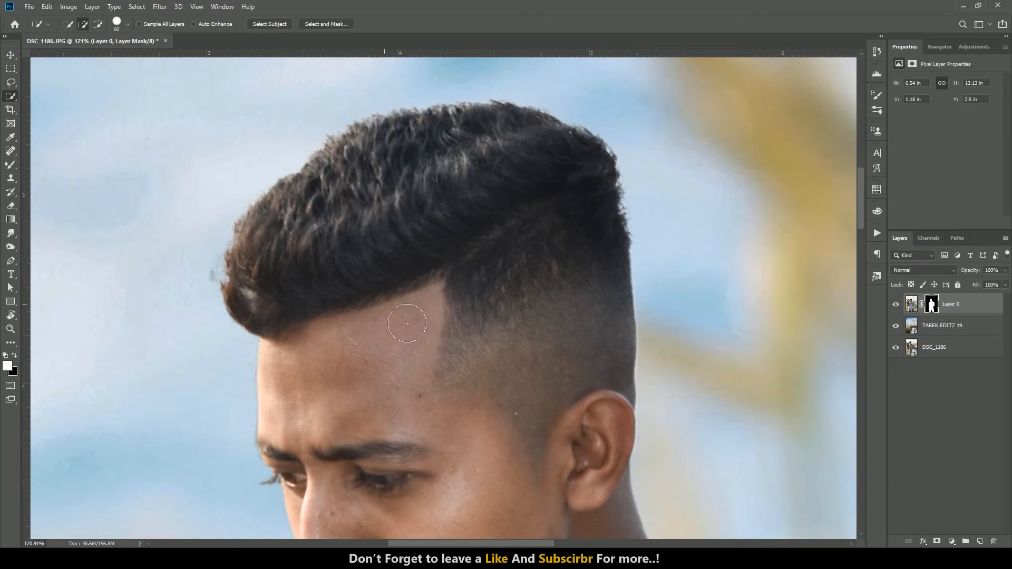
# Step: Erase the leftover fringe in front of the forelock on Layer 0's mask with the Eraser tool
pyautogui.click(10, 205)
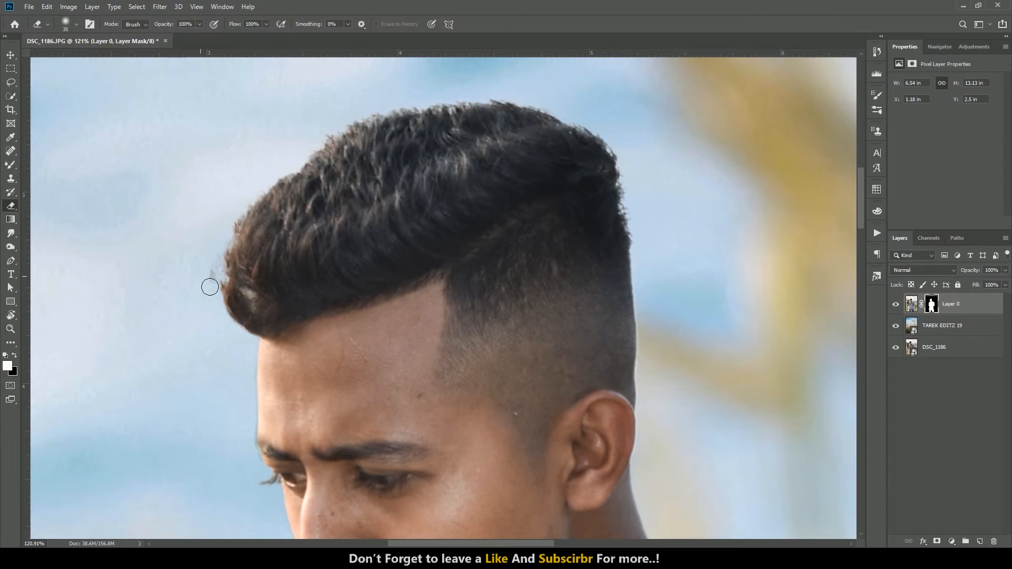
pyautogui.moveTo(221, 296); pyautogui.dragTo(227, 255)
pyautogui.scroll(-5, 673, 260)
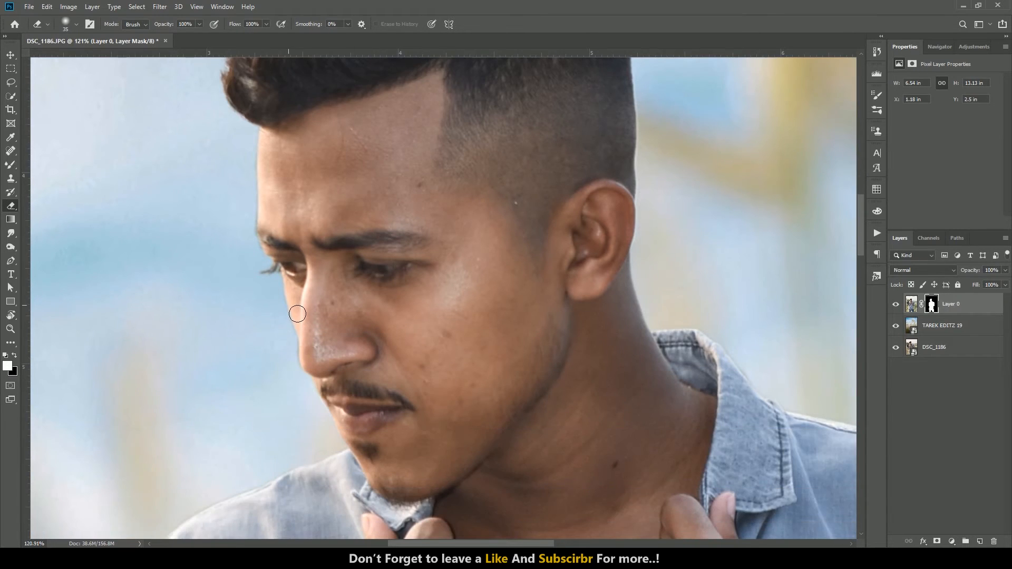
# Step: Examine the cut-out edge along the face, shoulder and sleeve on the photo's left side for leftover fringe
pyautogui.keyDown('alt'); pyautogui.scroll(-4, 433, 332); pyautogui.keyUp('alt')
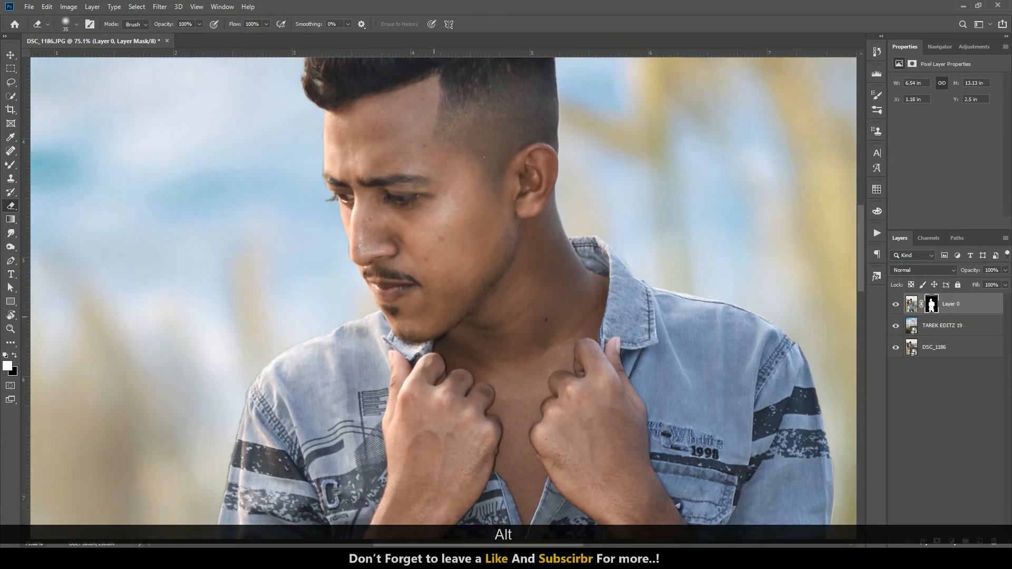
pyautogui.keyDown('alt'); pyautogui.scroll(3, 318, 321); pyautogui.keyUp('alt')
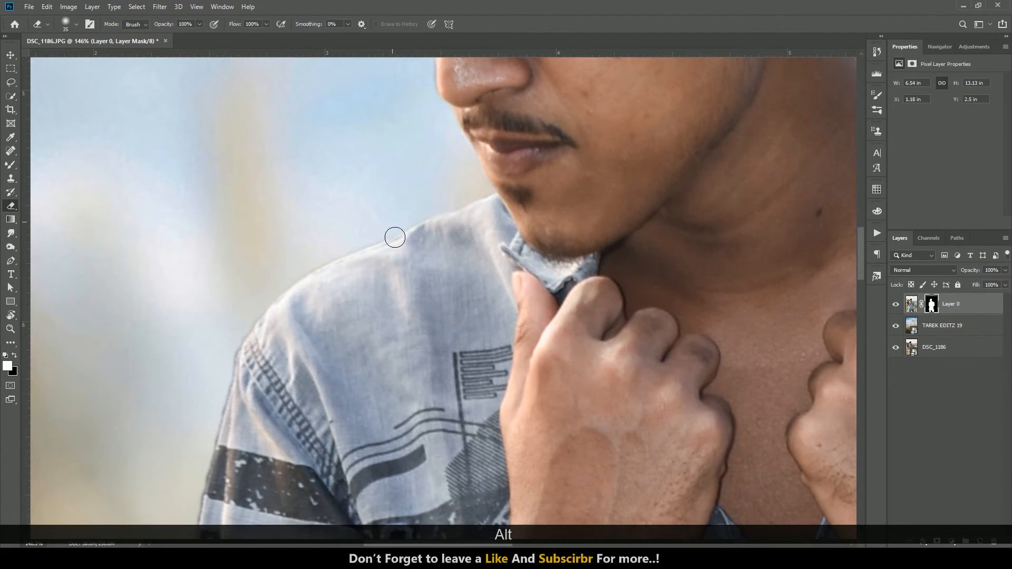
pyautogui.scroll(-2, 284, 297)
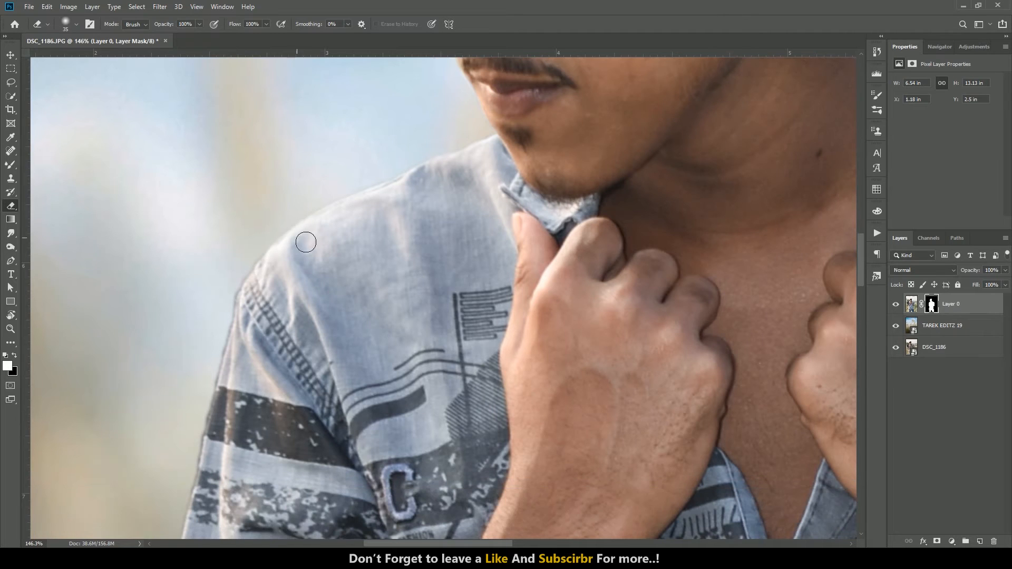
pyautogui.scroll(-6, 267, 288)
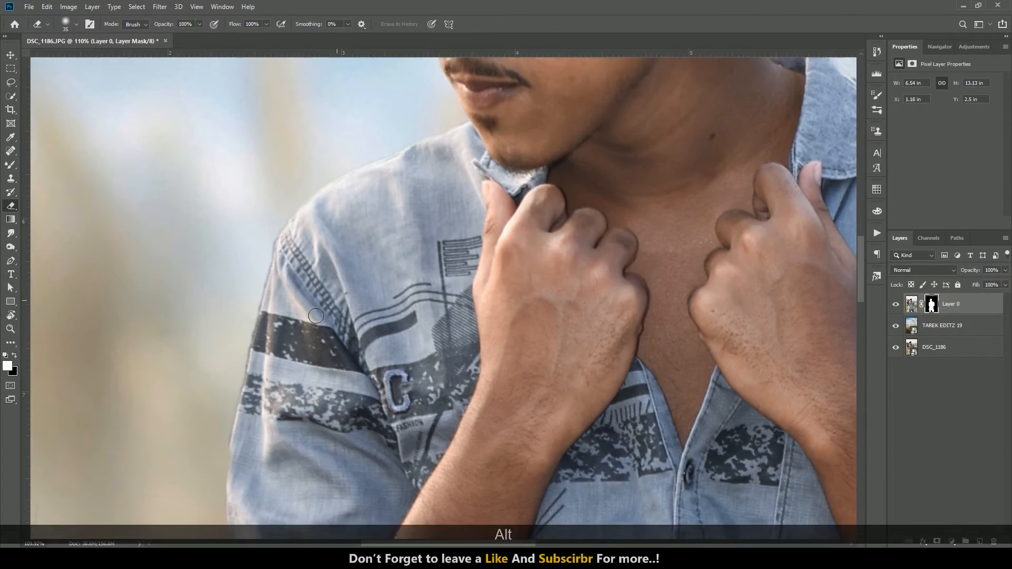
pyautogui.scroll(4, 236, 394)
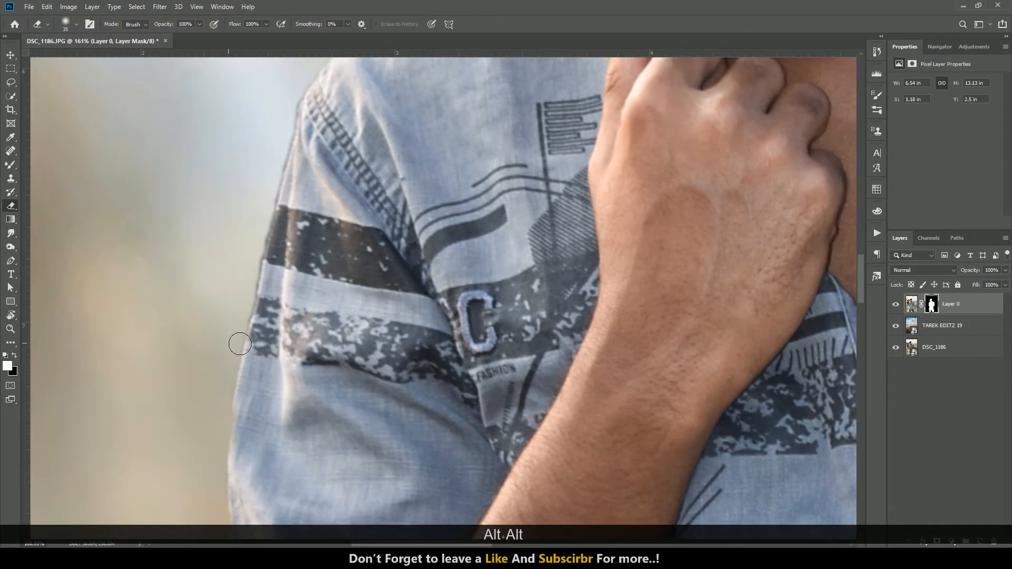
pyautogui.scroll(1, 262, 338)
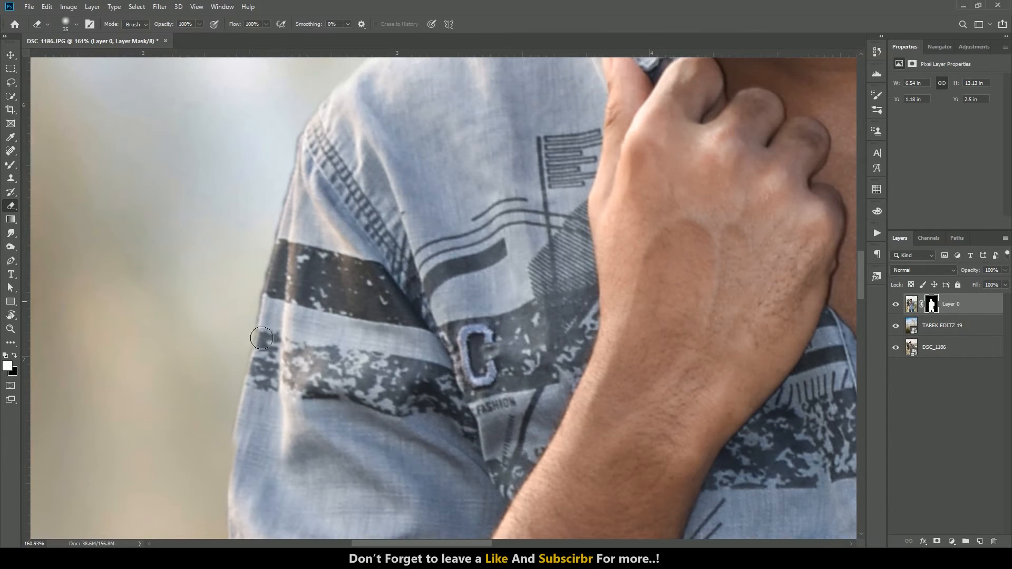
pyautogui.scroll(1, 269, 232)
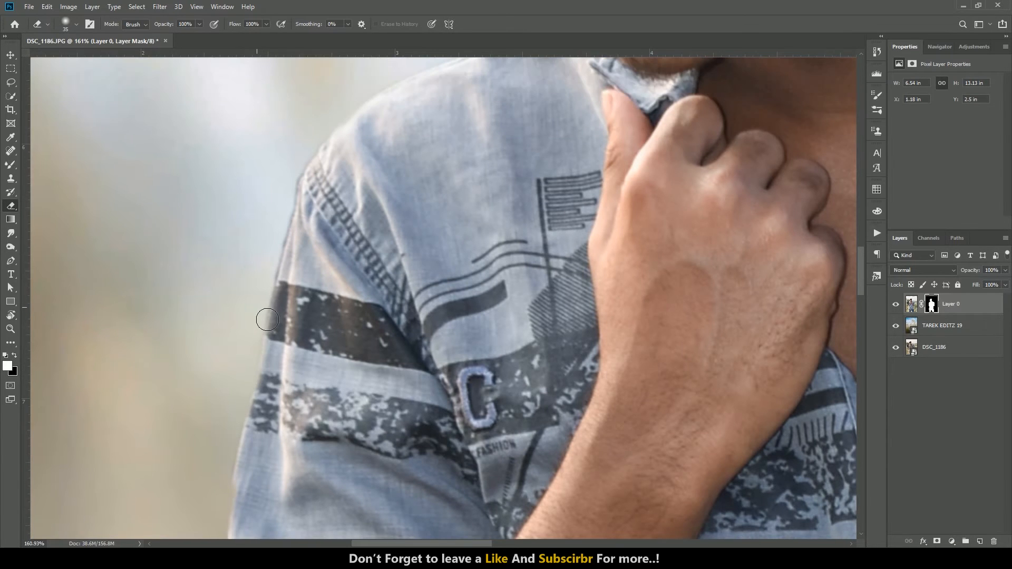
pyautogui.scroll(-5, 293, 216)
pyautogui.scroll(-5, 293, 216)
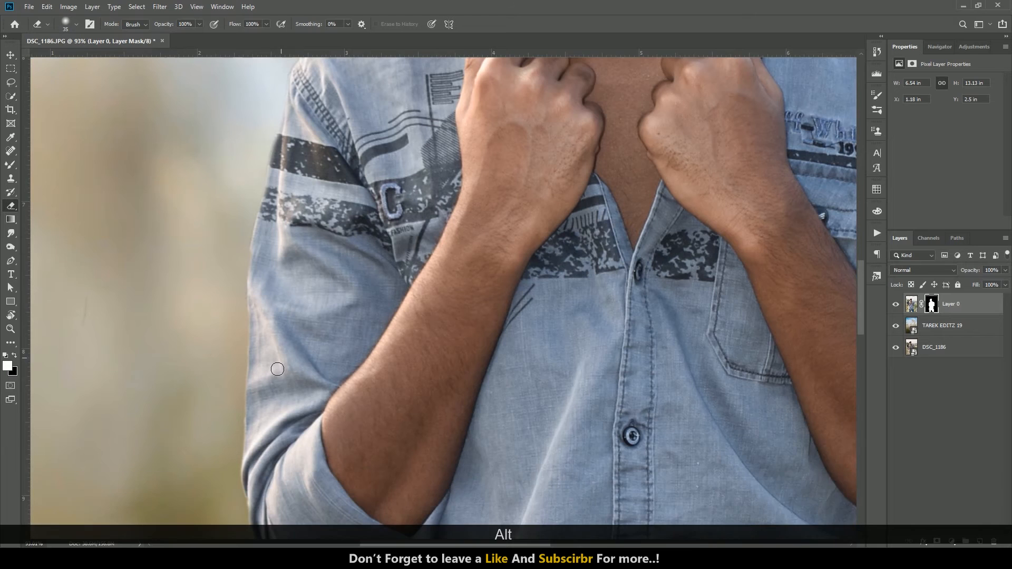
# Step: Examine the whole composite and the cut-out edges around the shirt hem and jeans
pyautogui.scroll(-5, 296, 363)
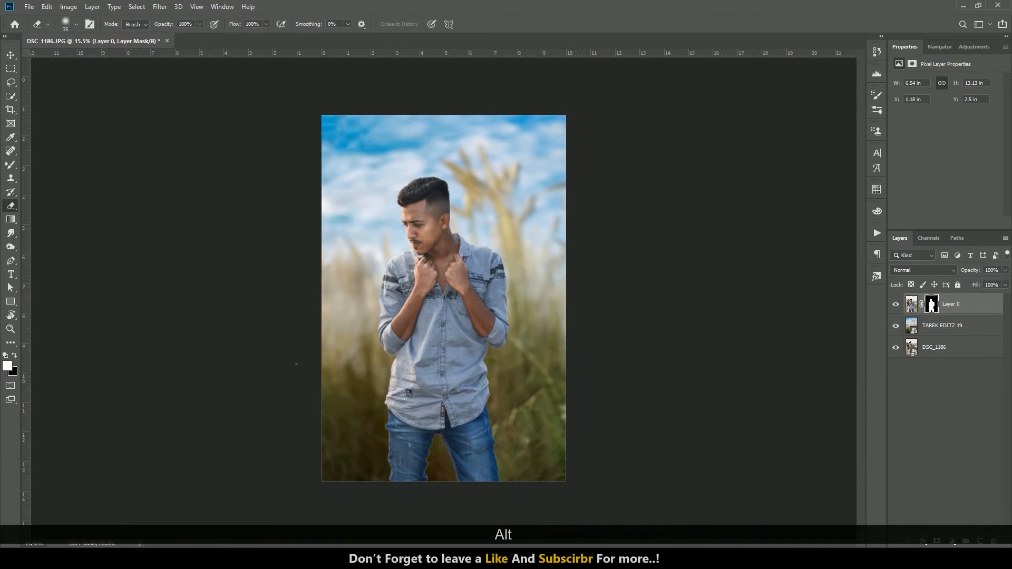
pyautogui.scroll(1, 457, 360)
pyautogui.scroll(15, 471, 363)
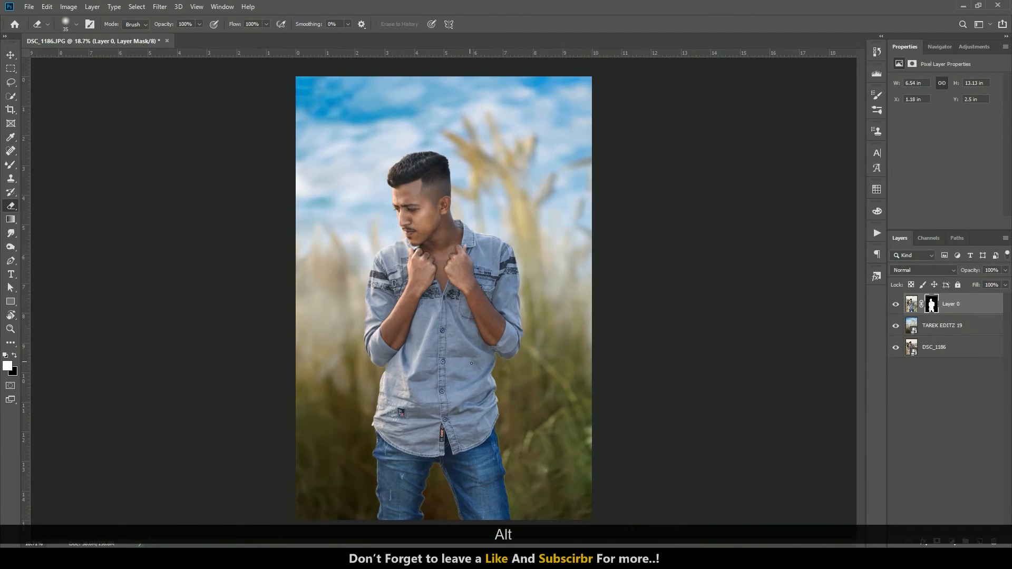
pyautogui.scroll(-14, 488, 416)
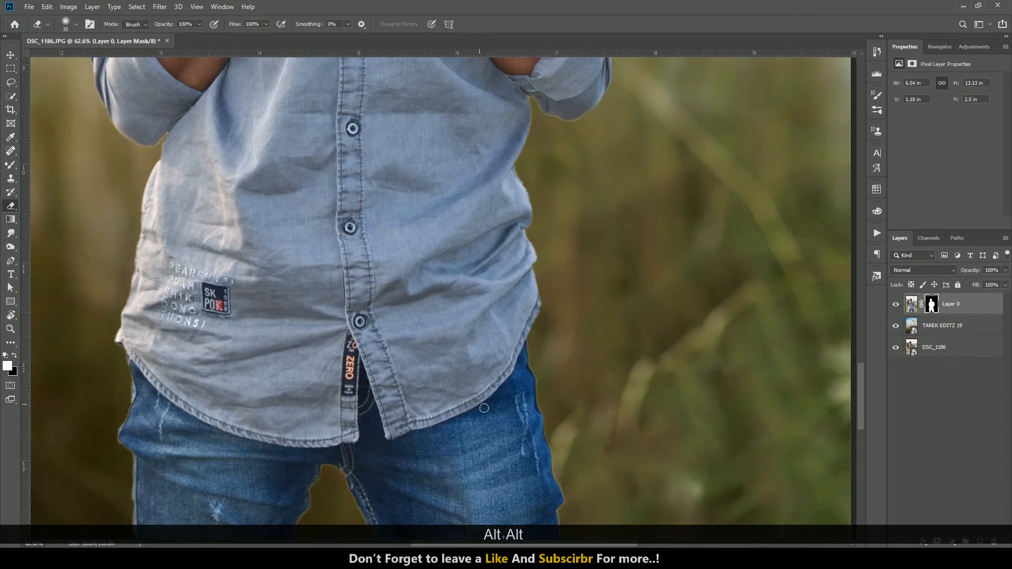
pyautogui.scroll(1, 467, 241)
pyautogui.scroll(2, 467, 241)
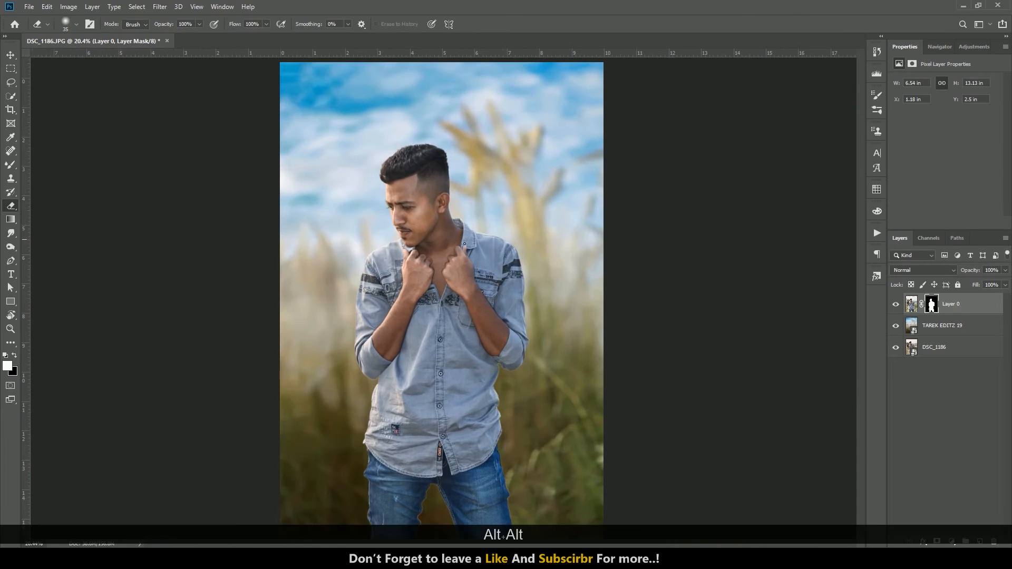
pyautogui.press('v')
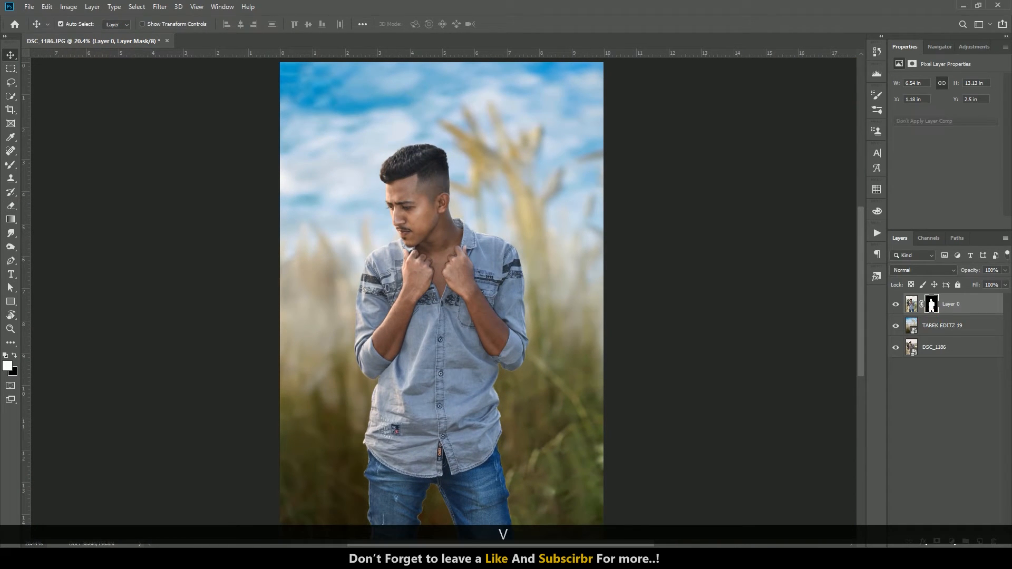
# Step: Apply a Gaussian Blur with a radius of 15 pixels to the TAREK EDITZ 19 background layer
pyautogui.click(958, 325)
pyautogui.click(161, 8)
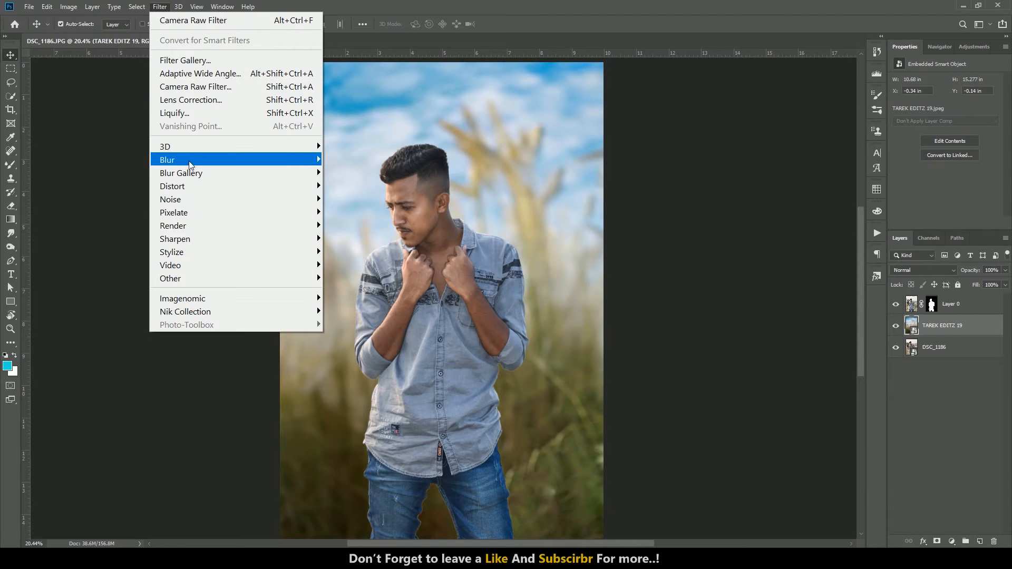
pyautogui.moveTo(188, 162)
pyautogui.click(383, 212)
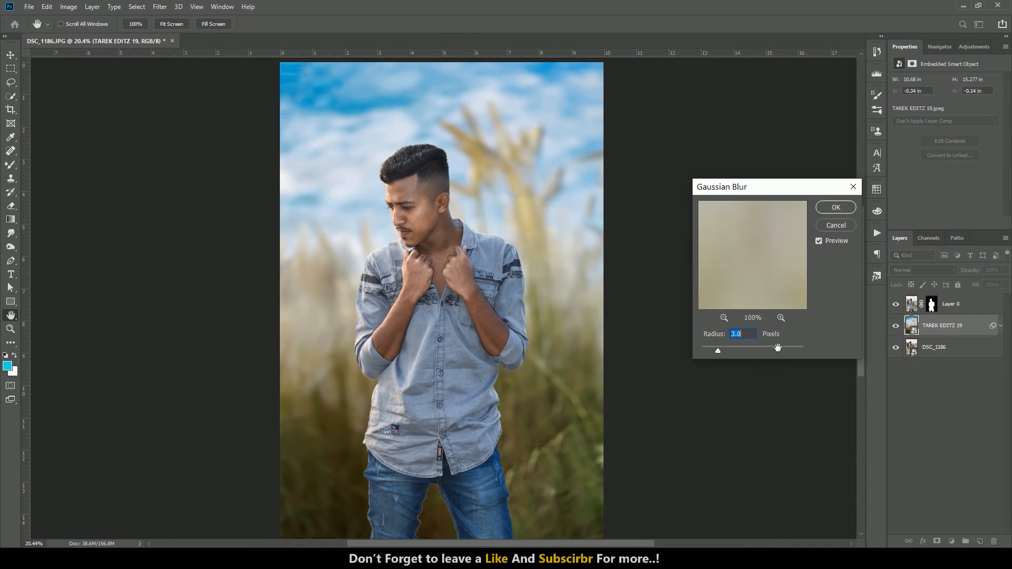
pyautogui.write('10')
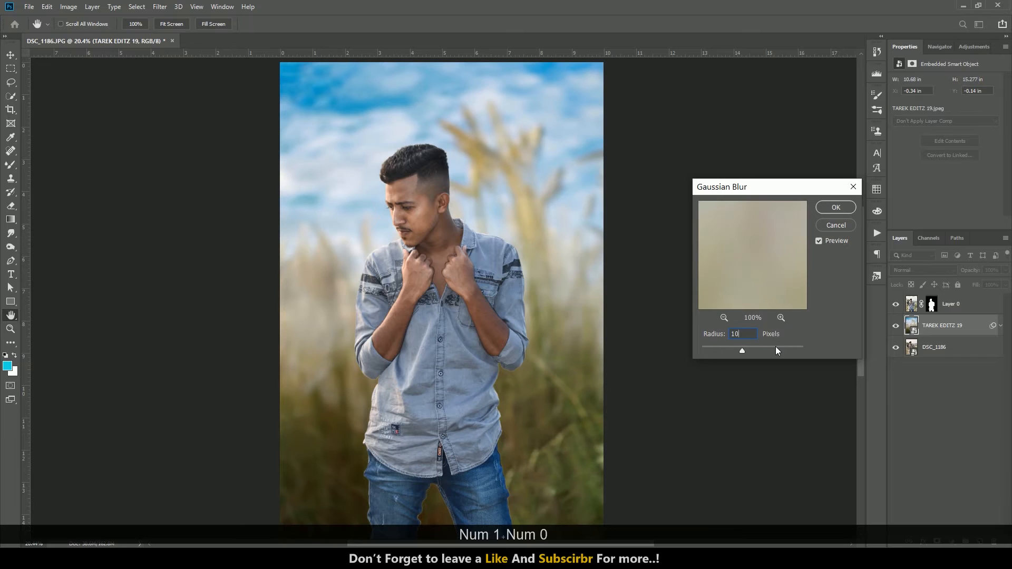
pyautogui.press('BackSpace')
pyautogui.press('BackSpace')
pyautogui.write('15')
pyautogui.click(834, 208)
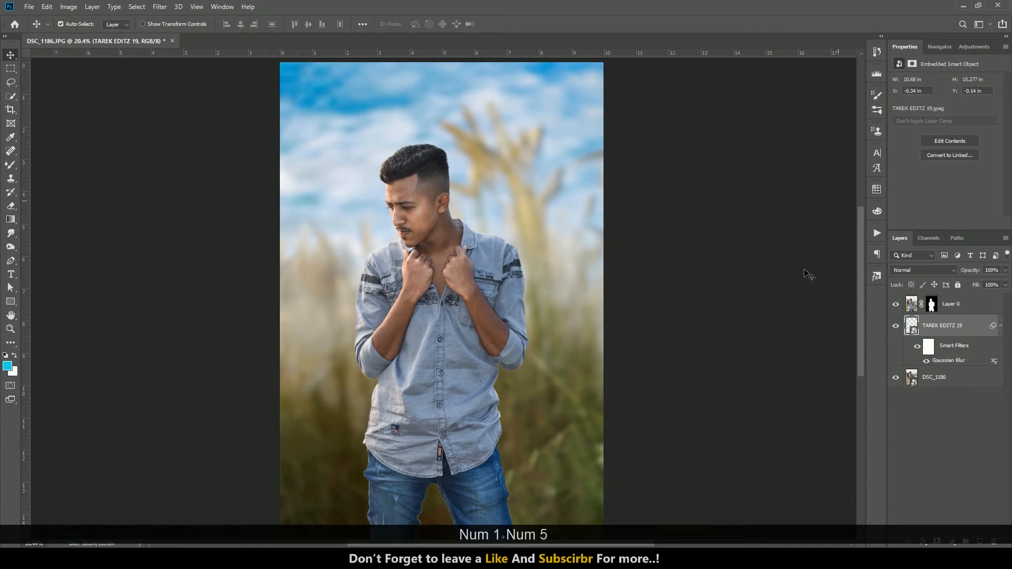
# Step: Compare the composite with Layer 0 hidden and shown, and apply Layer 0's mask permanently to its pixels
pyautogui.click(895, 304)
pyautogui.click(896, 304)
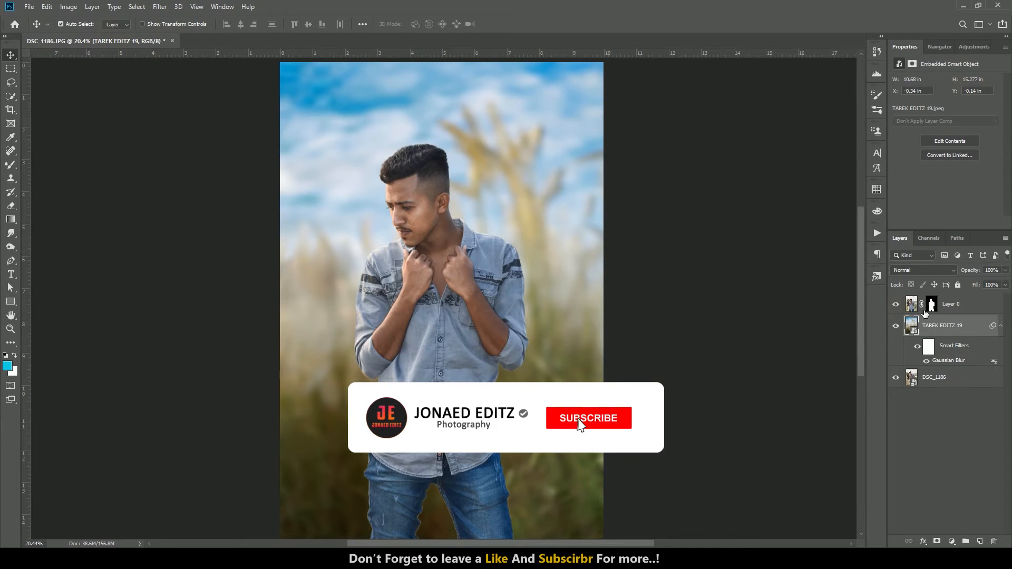
pyautogui.click(932, 304)
pyautogui.rightClick(931, 304)
pyautogui.click(919, 341)
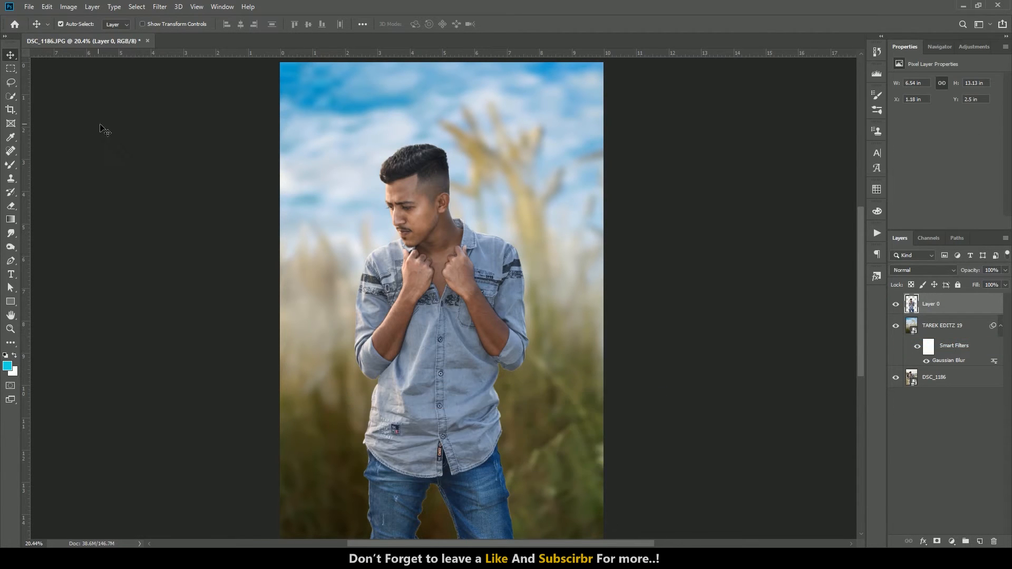
# Step: Push the hair outline at the crown and forelock slightly outward in Liquify with a size 250 Forward Warp brush
pyautogui.scroll(5, 407, 139)
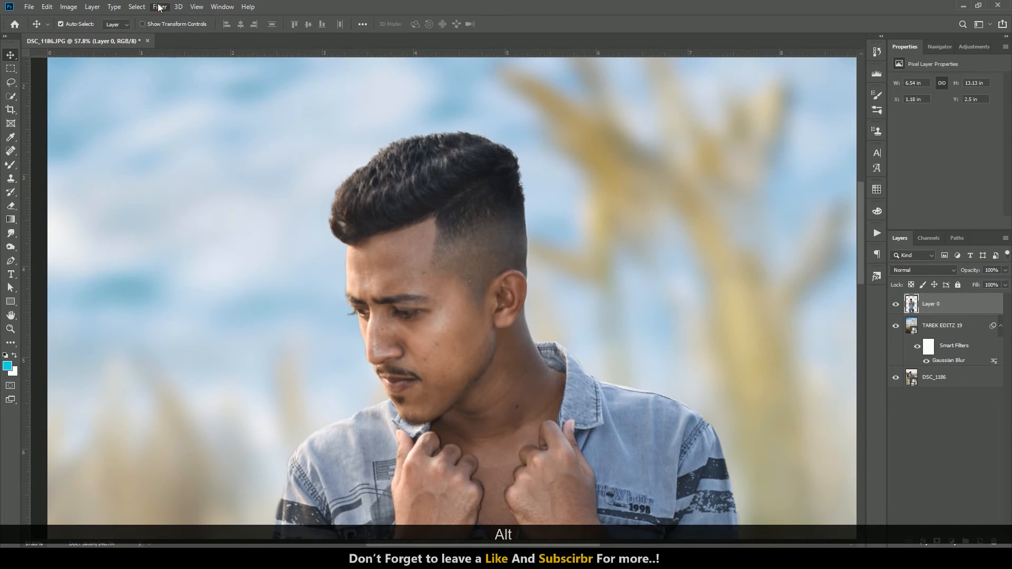
pyautogui.click(159, 7)
pyautogui.click(170, 110)
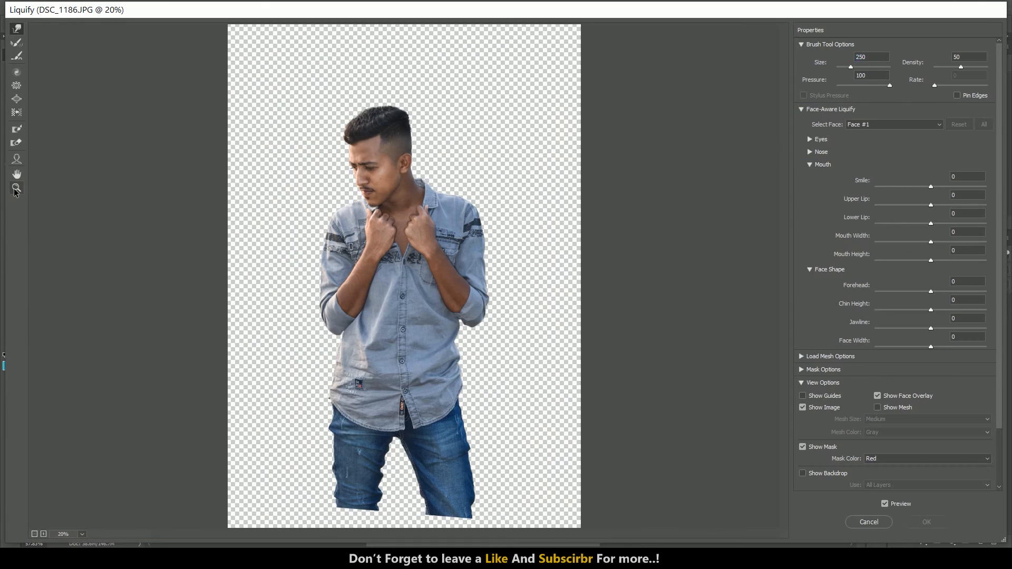
pyautogui.click(16, 188)
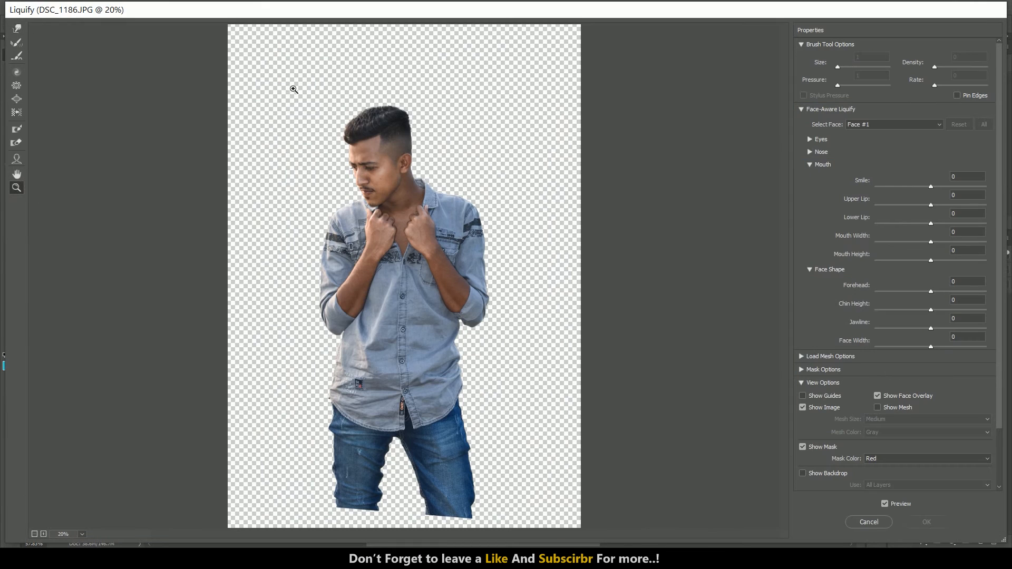
pyautogui.moveTo(448, 153); pyautogui.dragTo(448, 154)
pyautogui.click(16, 29)
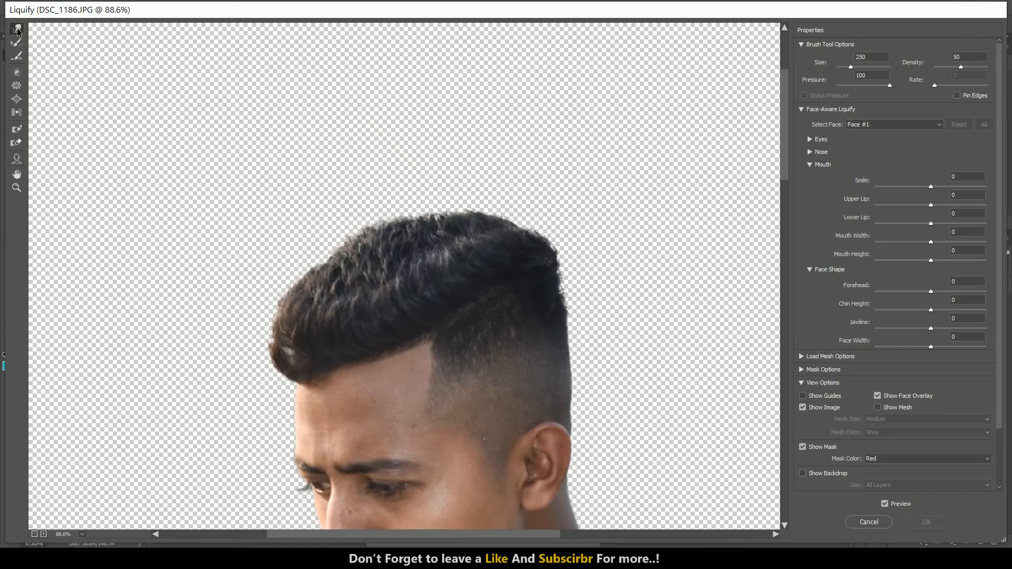
pyautogui.moveTo(318, 226); pyautogui.dragTo(302, 226)
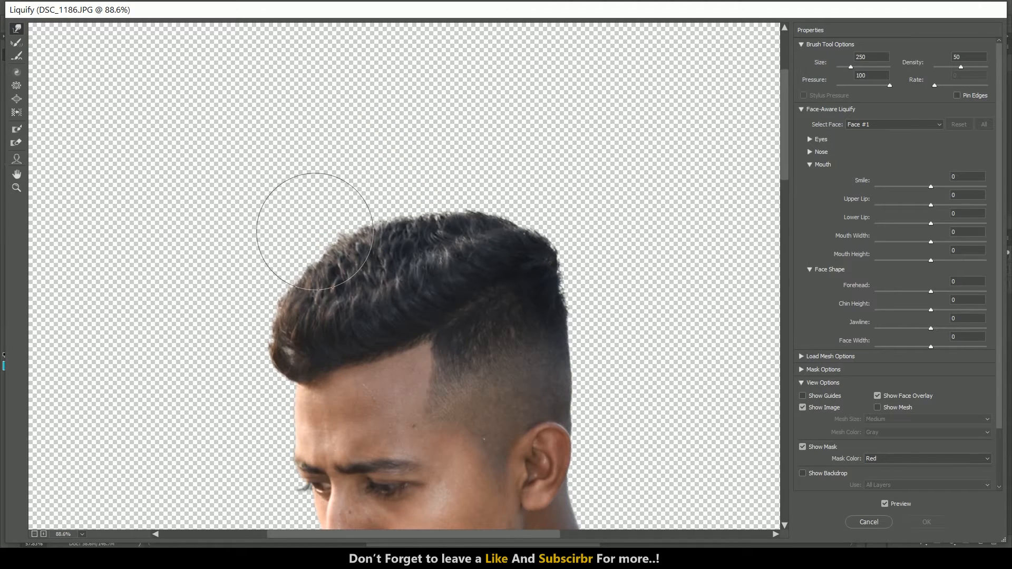
pyautogui.moveTo(373, 212)
pyautogui.mouseDown()
pyautogui.moveTo(429, 194)
pyautogui.moveTo(516, 197)
pyautogui.mouseUp()
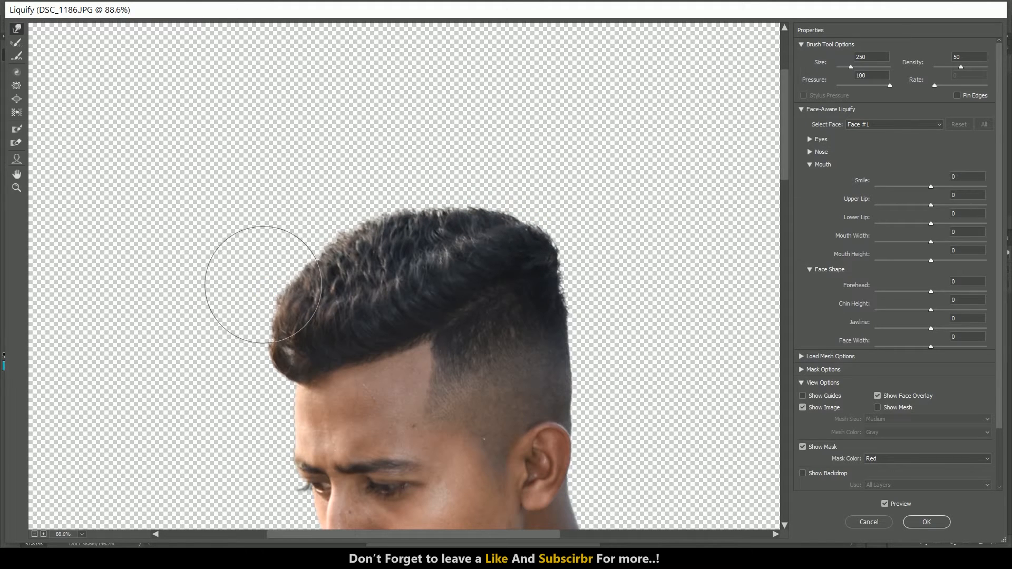
pyautogui.moveTo(267, 312); pyautogui.dragTo(260, 306)
pyautogui.moveTo(253, 341); pyautogui.dragTo(245, 334)
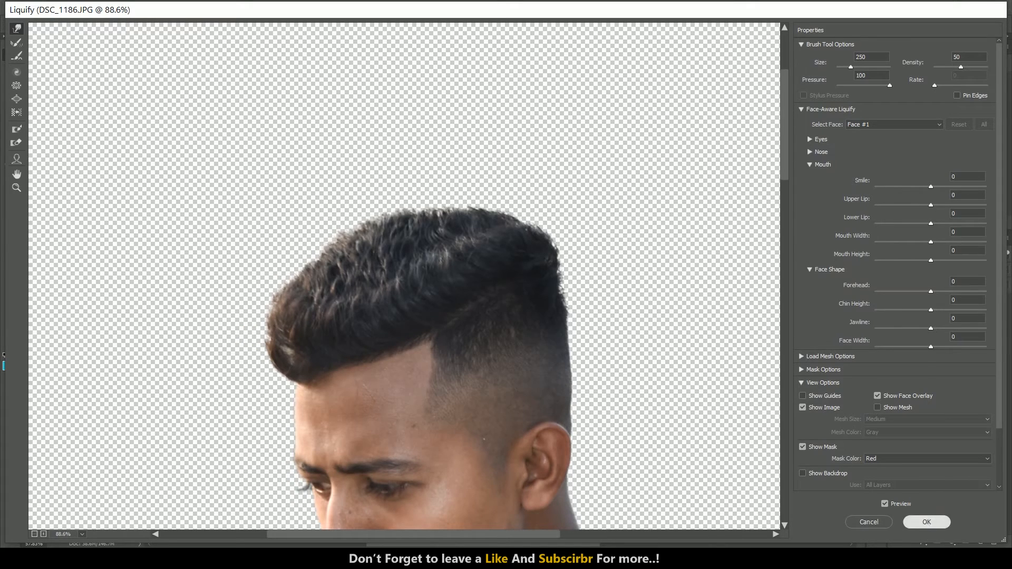
pyautogui.click(926, 522)
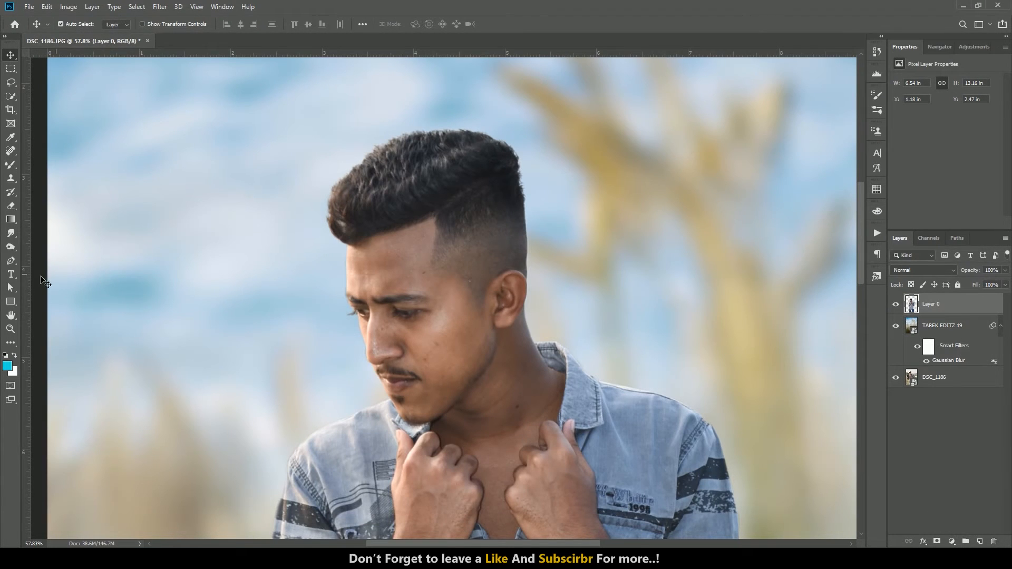
# Step: Soften the forelock's front edge on Layer 0 with outward Smudge strokes, using a size 40 brush at 47% strength
pyautogui.click(11, 234)
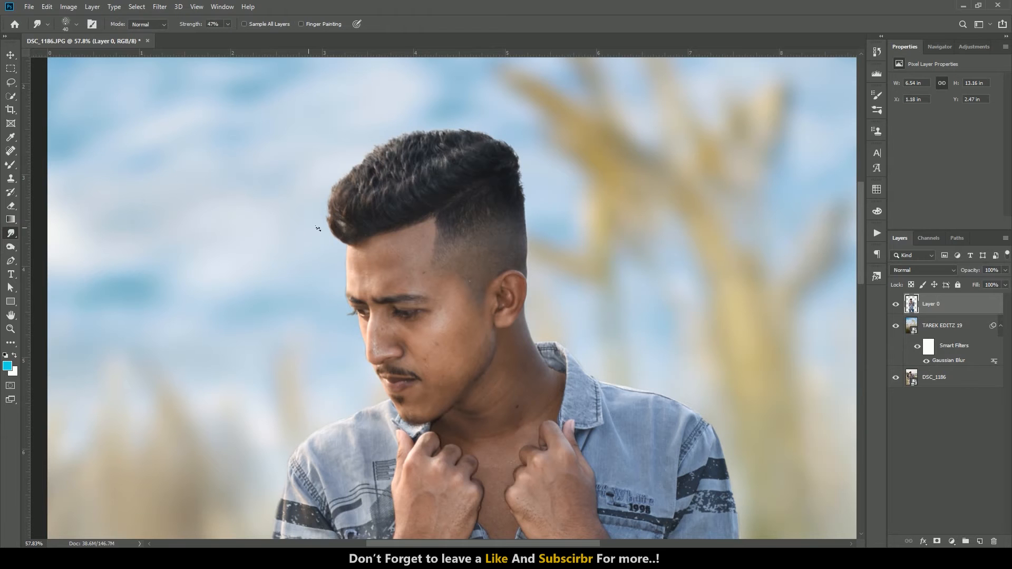
pyautogui.scroll(5, 308, 232)
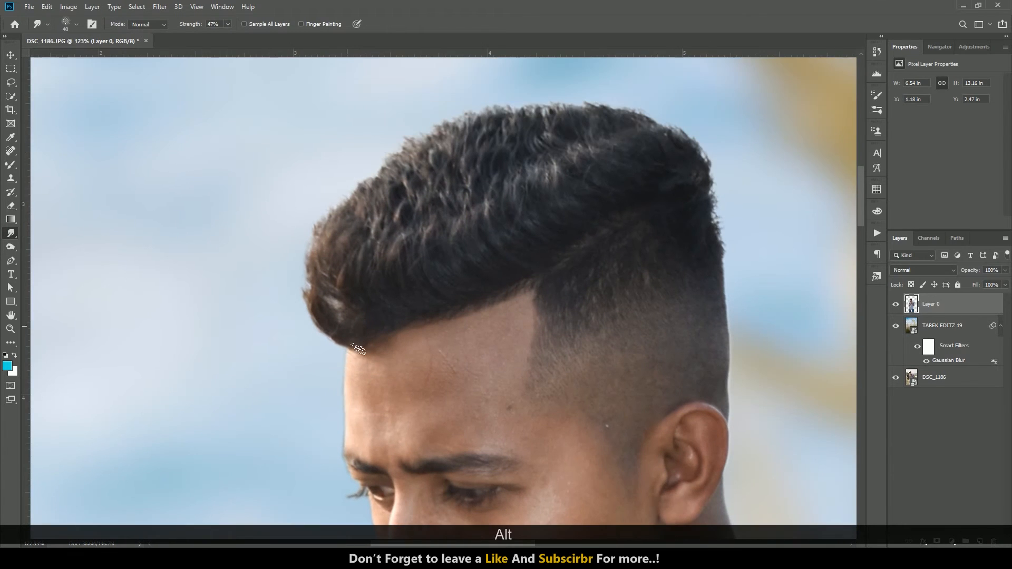
pyautogui.scroll(1, 359, 349)
pyautogui.scroll(1, 361, 357)
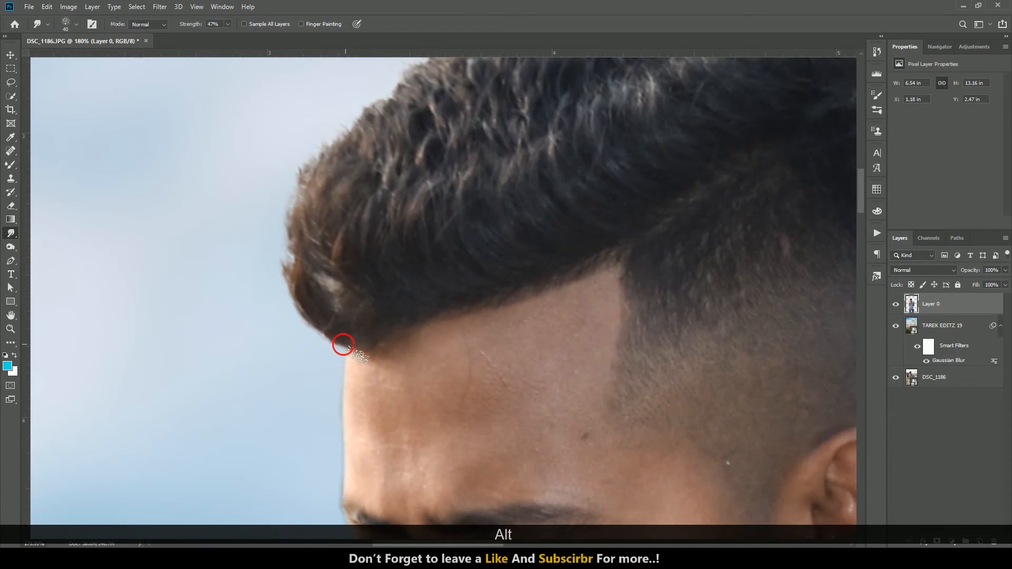
pyautogui.moveTo(326, 335)
pyautogui.mouseDown()
pyautogui.moveTo(295, 310)
pyautogui.moveTo(280, 255)
pyautogui.mouseUp()
pyautogui.moveTo(307, 311)
pyautogui.mouseDown()
pyautogui.moveTo(273, 261)
pyautogui.moveTo(319, 321)
pyautogui.moveTo(255, 259)
pyautogui.moveTo(302, 309)
pyautogui.moveTo(275, 264)
pyautogui.mouseUp()
pyautogui.scroll(1, 297, 293)
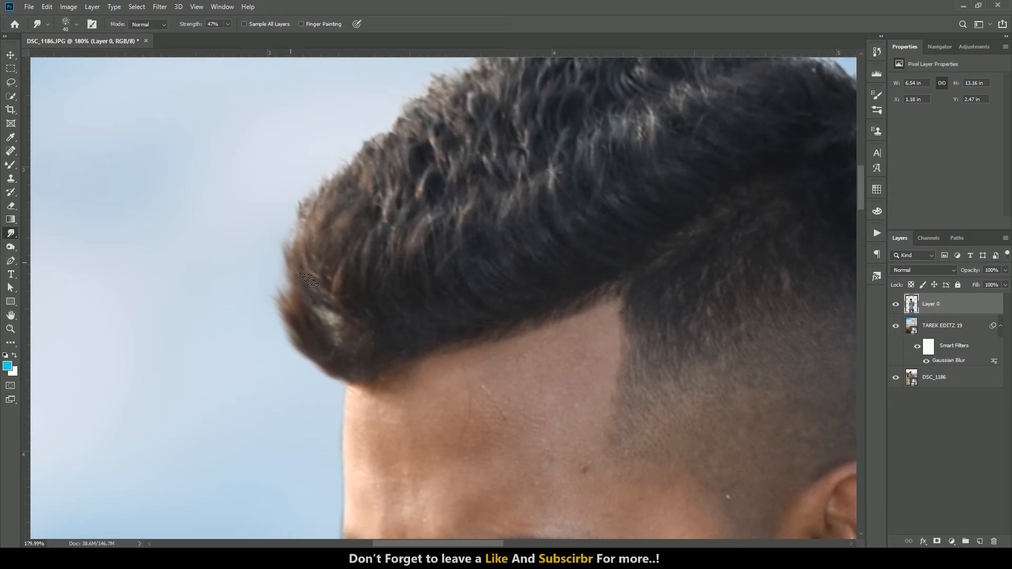
pyautogui.scroll(1, 310, 282)
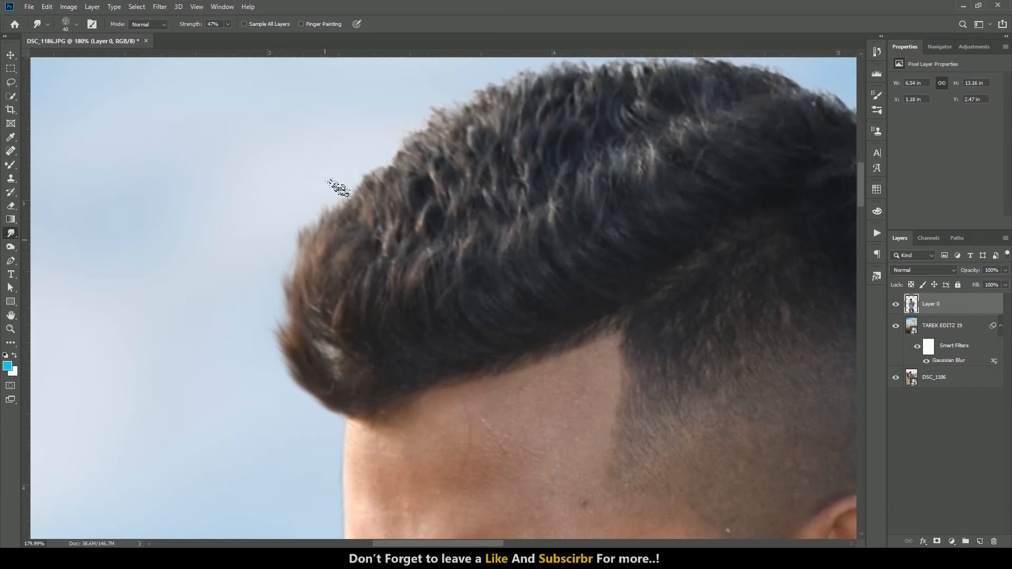
pyautogui.scroll(-2, 264, 232)
pyautogui.scroll(2, 795, 215)
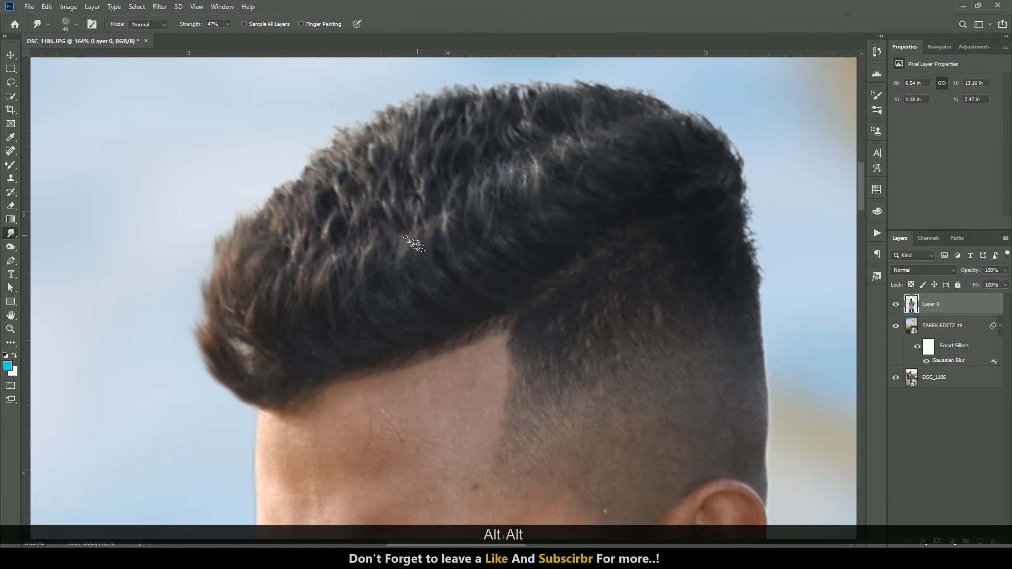
# Step: Smudge the hair edge along the top and back of the head outward into soft strands
pyautogui.moveTo(302, 201)
pyautogui.mouseDown()
pyautogui.moveTo(307, 151)
pyautogui.moveTo(314, 196)
pyautogui.moveTo(318, 156)
pyautogui.moveTo(327, 168)
pyautogui.moveTo(358, 142)
pyautogui.moveTo(345, 127)
pyautogui.moveTo(335, 150)
pyautogui.moveTo(373, 125)
pyautogui.moveTo(367, 161)
pyautogui.moveTo(388, 102)
pyautogui.moveTo(476, 116)
pyautogui.moveTo(529, 89)
pyautogui.moveTo(534, 114)
pyautogui.moveTo(566, 97)
pyautogui.moveTo(559, 73)
pyautogui.mouseUp()
pyautogui.scroll(-2, 554, 170)
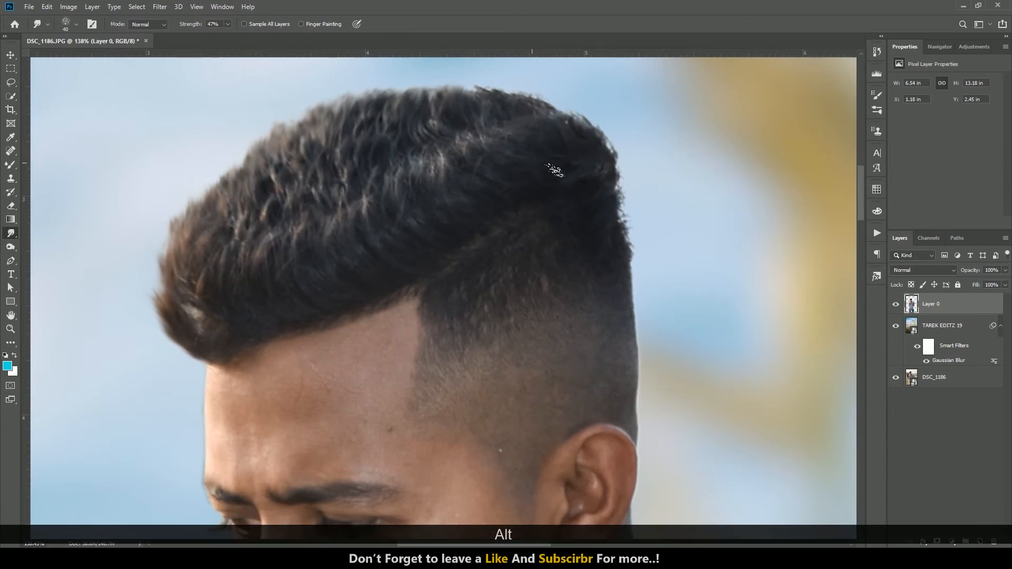
pyautogui.moveTo(643, 270)
pyautogui.mouseDown()
pyautogui.moveTo(626, 166)
pyautogui.moveTo(601, 112)
pyautogui.moveTo(573, 118)
pyautogui.moveTo(480, 91)
pyautogui.mouseUp()
pyautogui.scroll(-5, 476, 190)
pyautogui.scroll(-5, 475, 190)
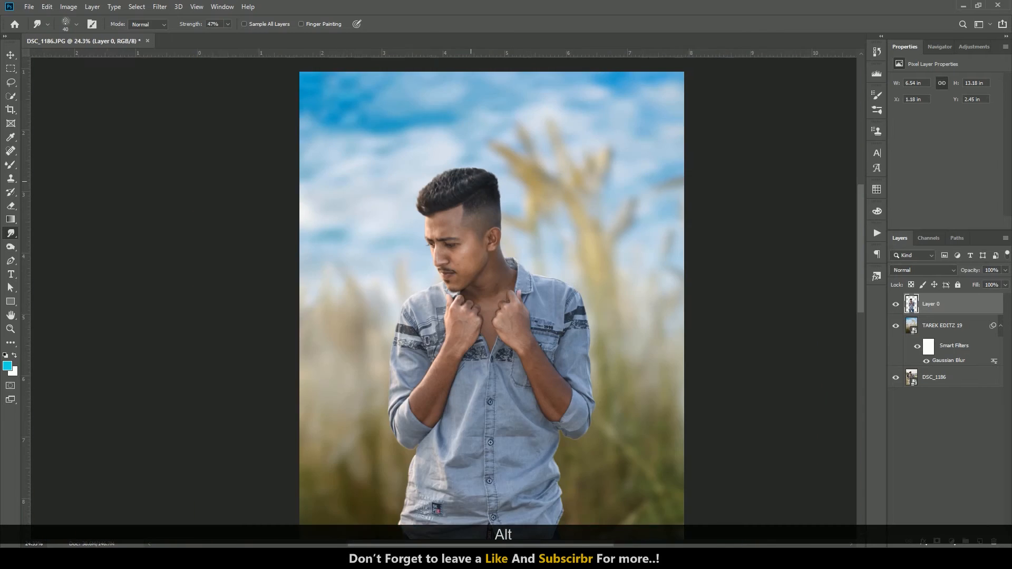
pyautogui.scroll(1, 496, 165)
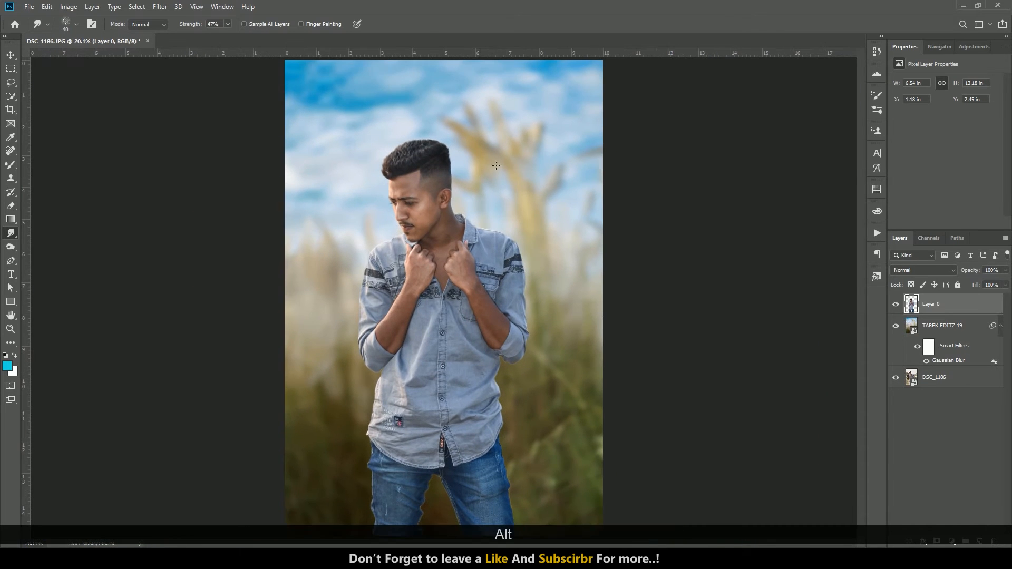
# Step: Stamp all visible layers onto a new top layer and remove the forehead blemishes with a size 20 Spot Healing Brush
pyautogui.click(981, 542)
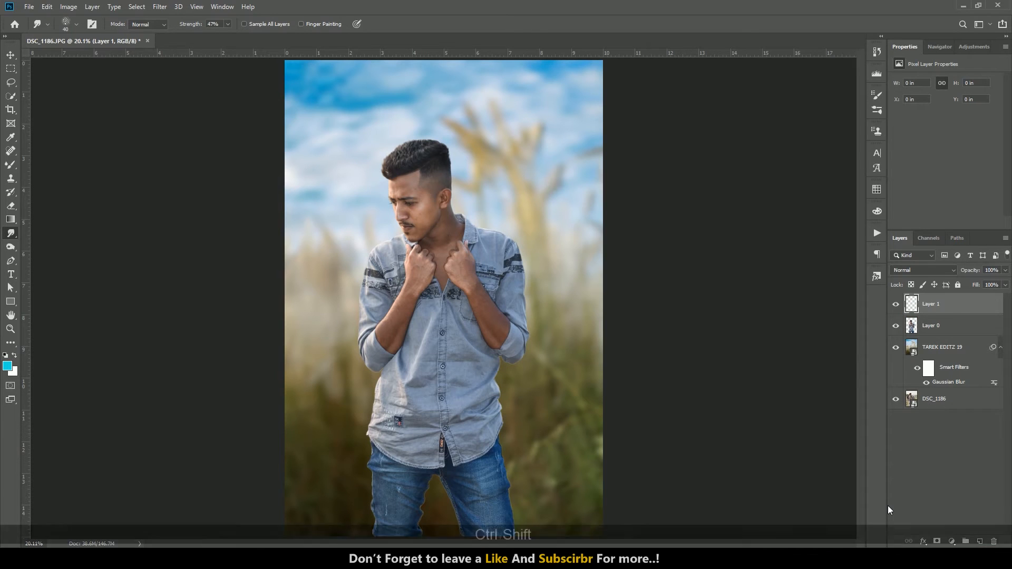
pyautogui.hotkey('ctrl', 'shift', 'alt', 'e')
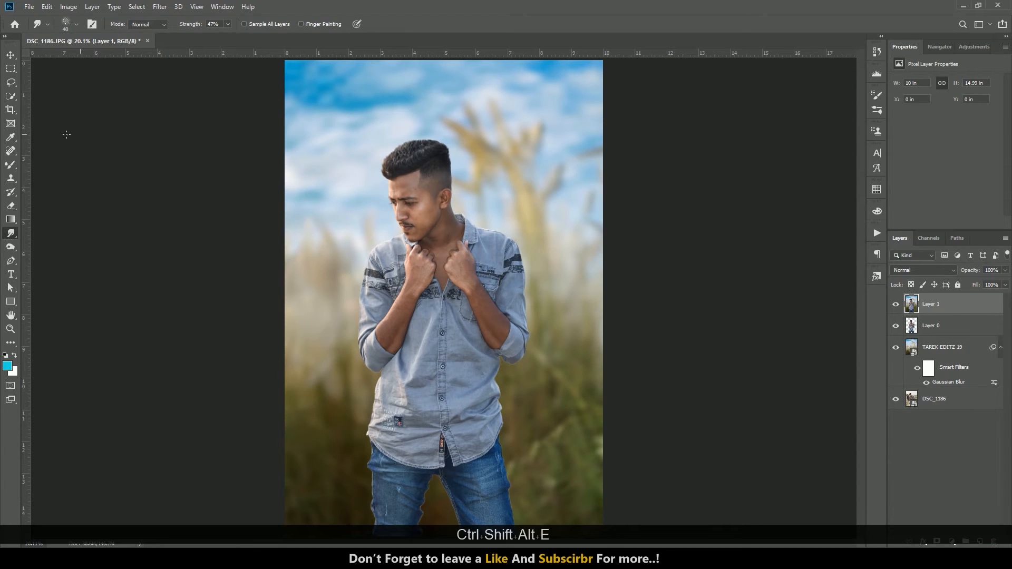
pyautogui.click(11, 150)
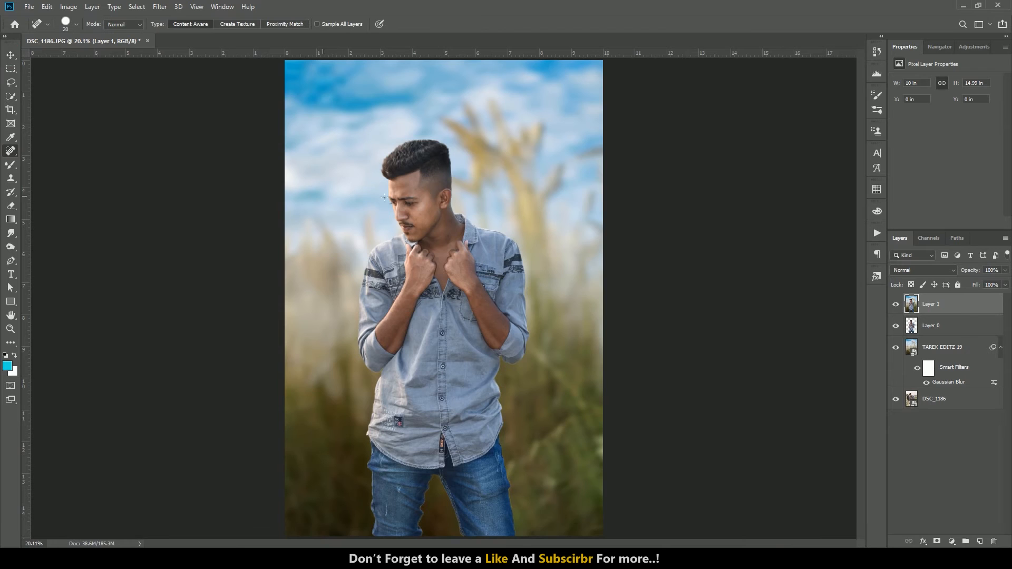
pyautogui.scroll(2, 437, 191)
pyautogui.scroll(5, 437, 191)
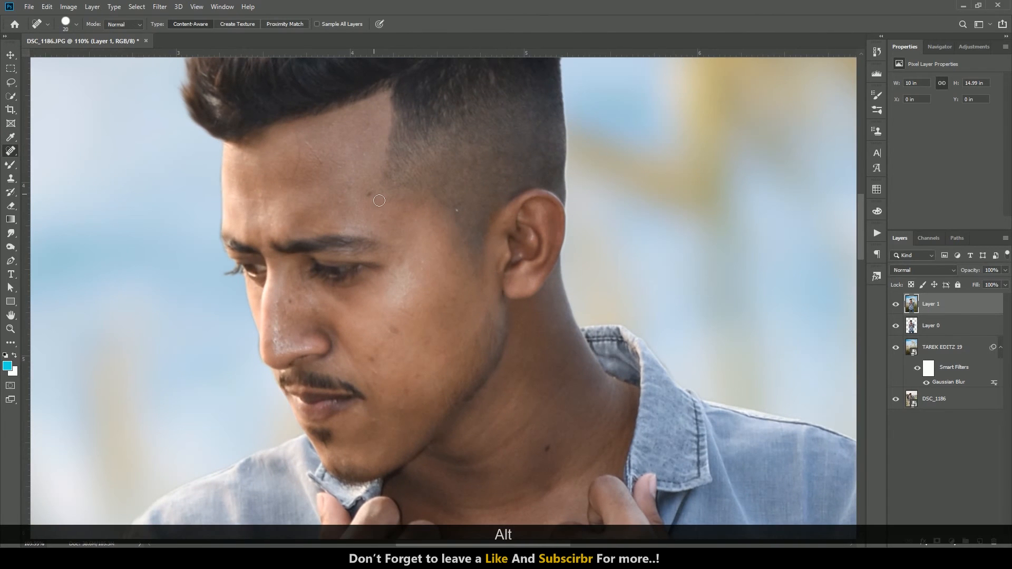
pyautogui.scroll(3, 304, 138)
pyautogui.moveTo(292, 117); pyautogui.dragTo(298, 209)
pyautogui.scroll(-4, 348, 244)
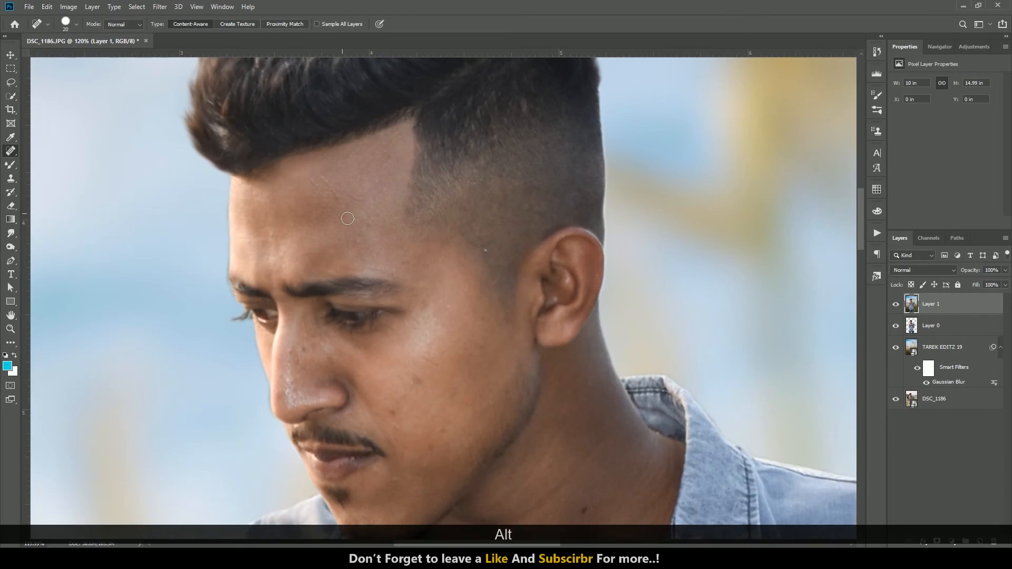
pyautogui.scroll(2, 348, 244)
pyautogui.click(321, 170)
pyautogui.moveTo(329, 179)
pyautogui.mouseDown()
pyautogui.moveTo(338, 209)
pyautogui.moveTo(298, 170)
pyautogui.mouseUp()
# Step: Heal the dark spots on the cheek and along the nose bridge on Layer 1
pyautogui.scroll(-2, 427, 302)
pyautogui.scroll(-2, 427, 302)
pyautogui.click(433, 276)
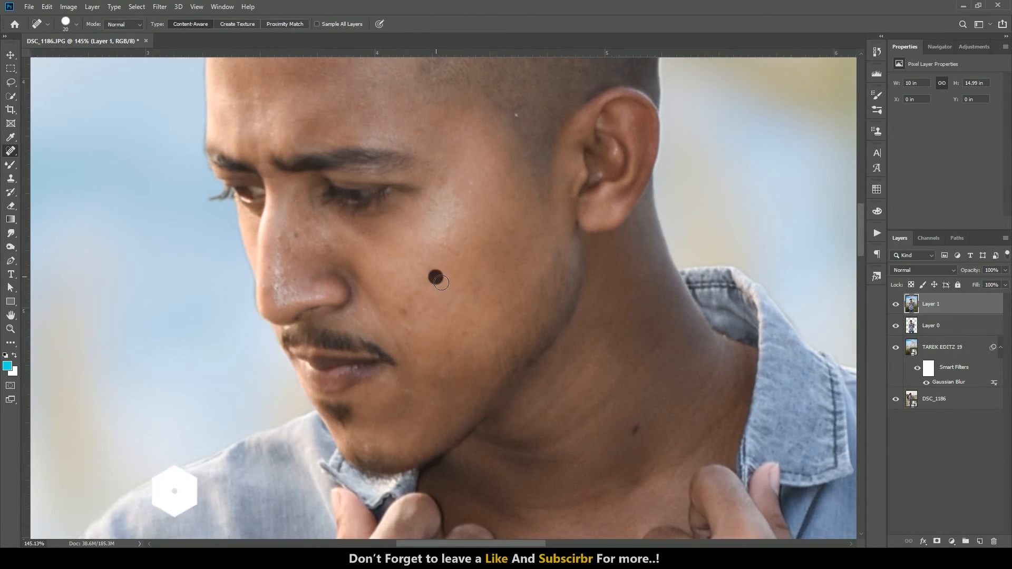
pyautogui.moveTo(438, 249); pyautogui.dragTo(469, 270)
pyautogui.moveTo(412, 318); pyautogui.dragTo(442, 272)
pyautogui.moveTo(303, 244); pyautogui.dragTo(287, 238)
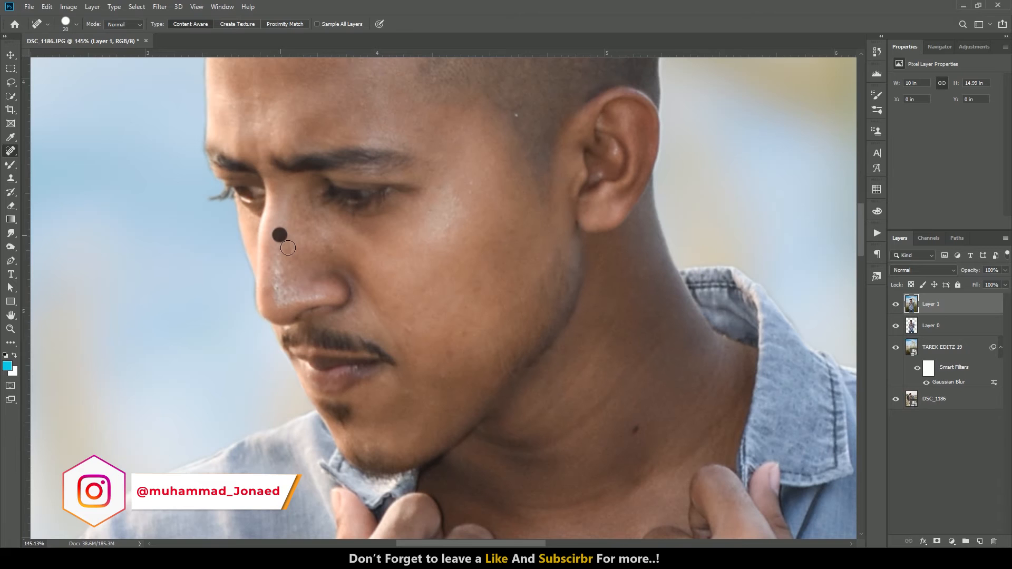
# Step: Heal the remaining spots on the lower cheek and beside the mouth, plus the mole on the neck
pyautogui.scroll(-2, 456, 310)
pyautogui.click(410, 269)
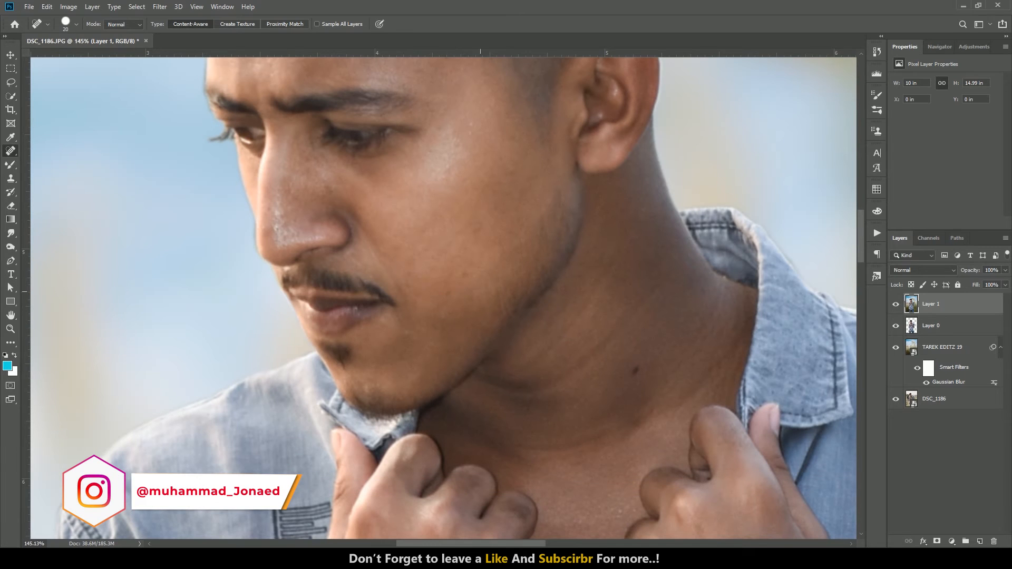
pyautogui.click(412, 337)
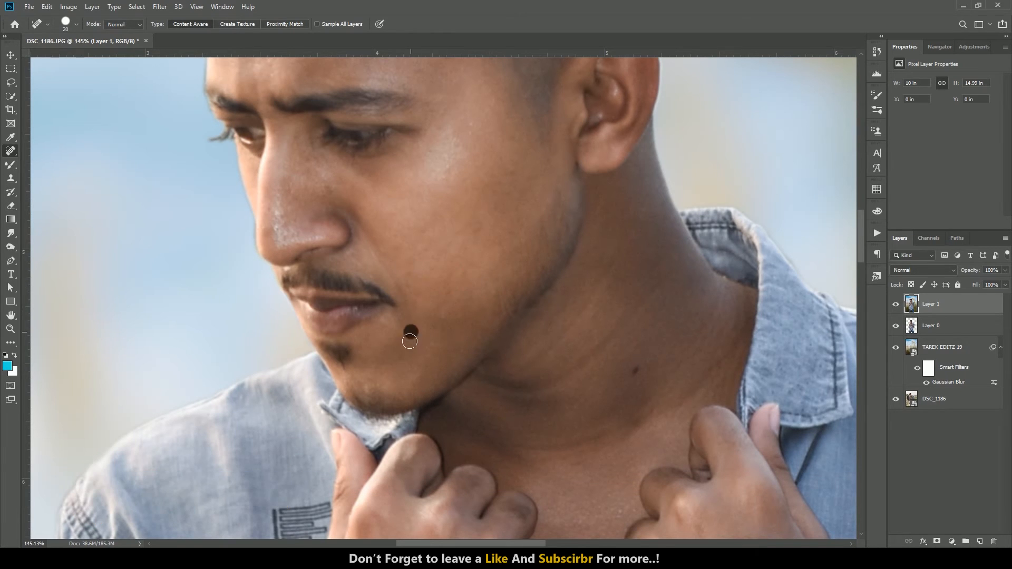
pyautogui.scroll(-1, 586, 340)
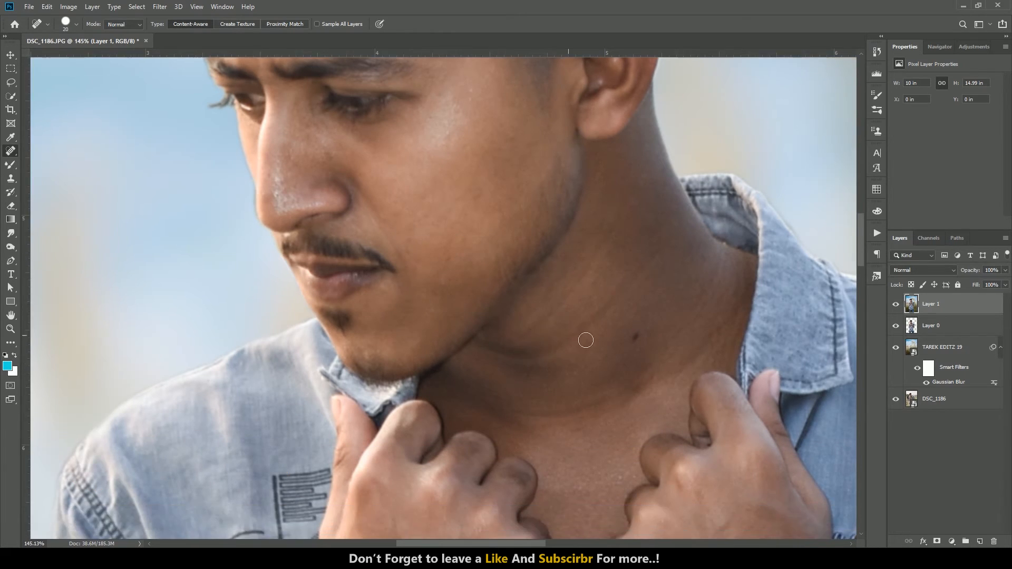
pyautogui.click(634, 338)
pyautogui.scroll(-5, 477, 351)
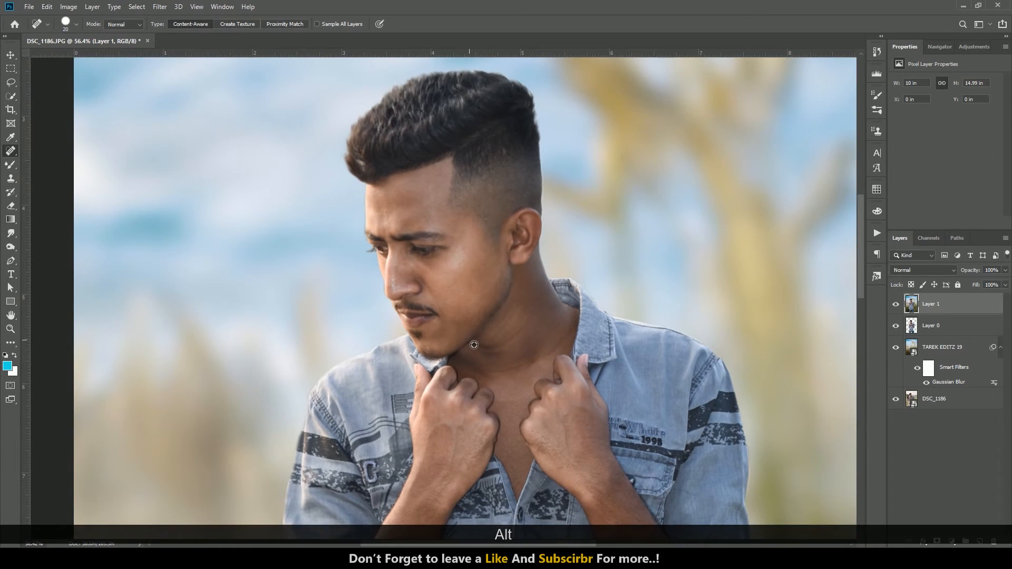
pyautogui.scroll(-2, 474, 345)
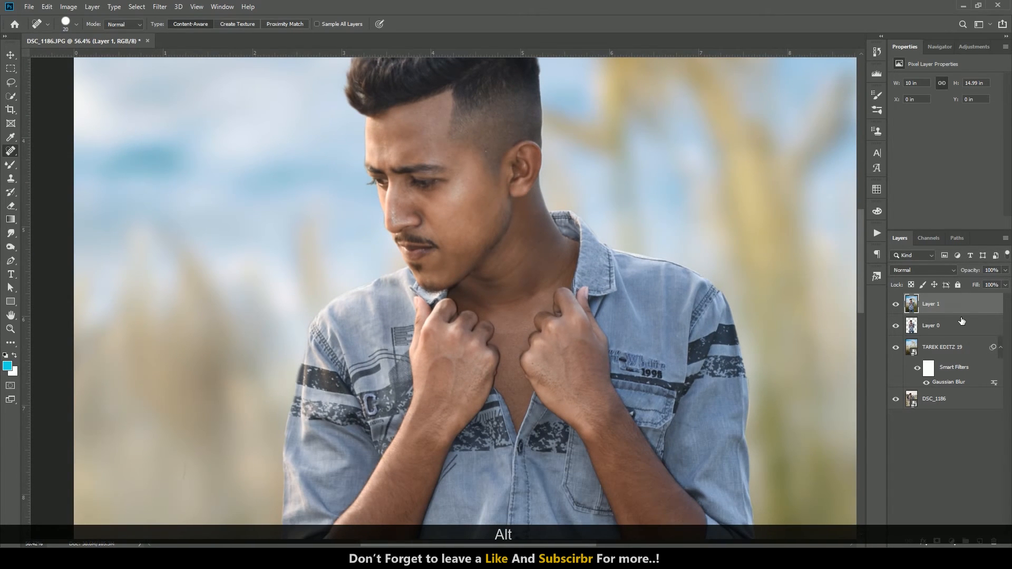
# Step: Duplicate Layer 1 twice, hide the original Layer 1, and rename the lower copy 0001
pyautogui.hotkey('ctrl', 'j')
pyautogui.hotkey('ctrl', 'j')
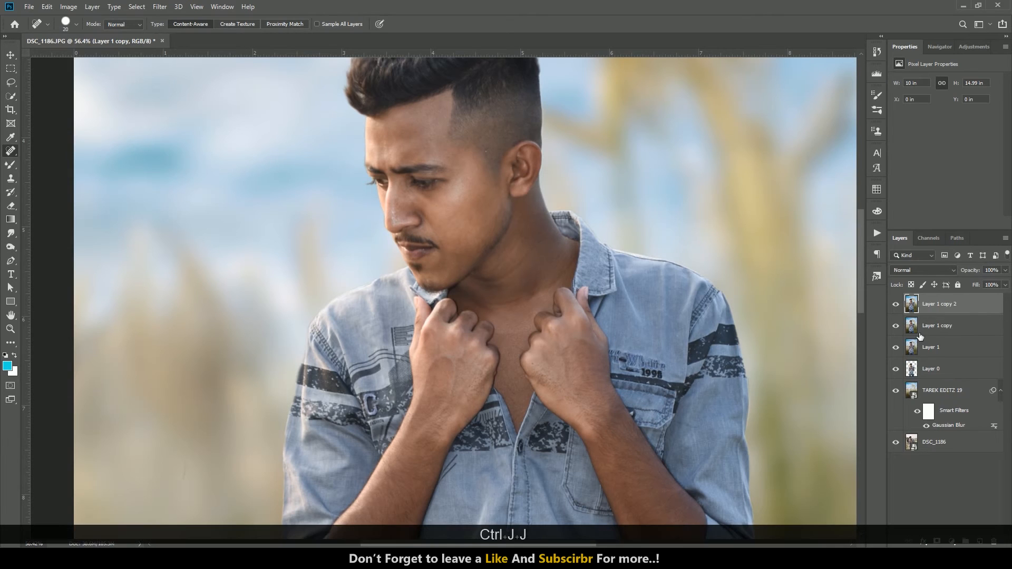
pyautogui.click(939, 326)
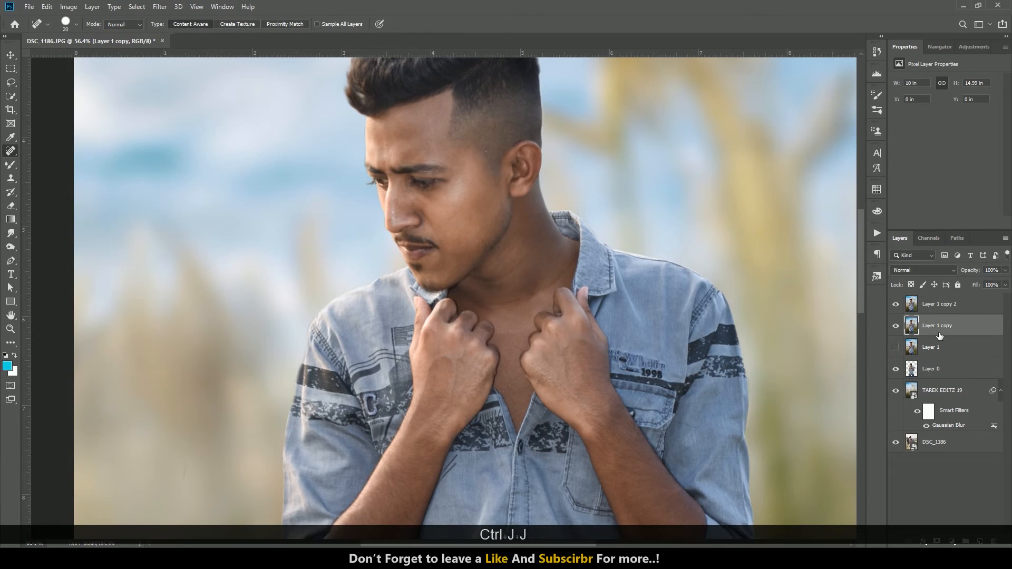
pyautogui.doubleClick(940, 326)
pyautogui.write('0001')
# Step: Rename the upper copy of Layer 1 as 0002 and hide it
pyautogui.click(935, 306)
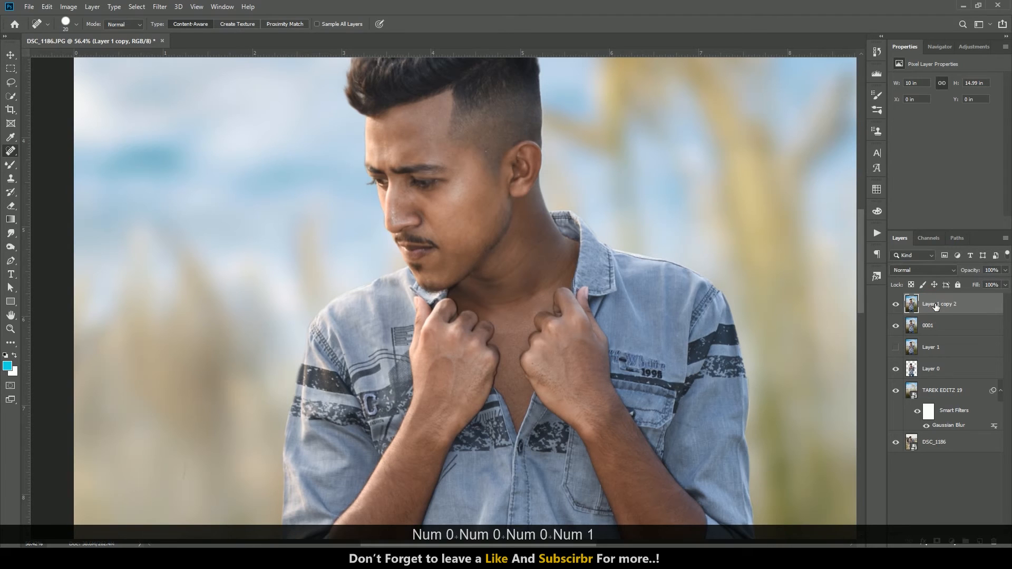
pyautogui.press('0')
pyautogui.press('0')
pyautogui.doubleClick(935, 306)
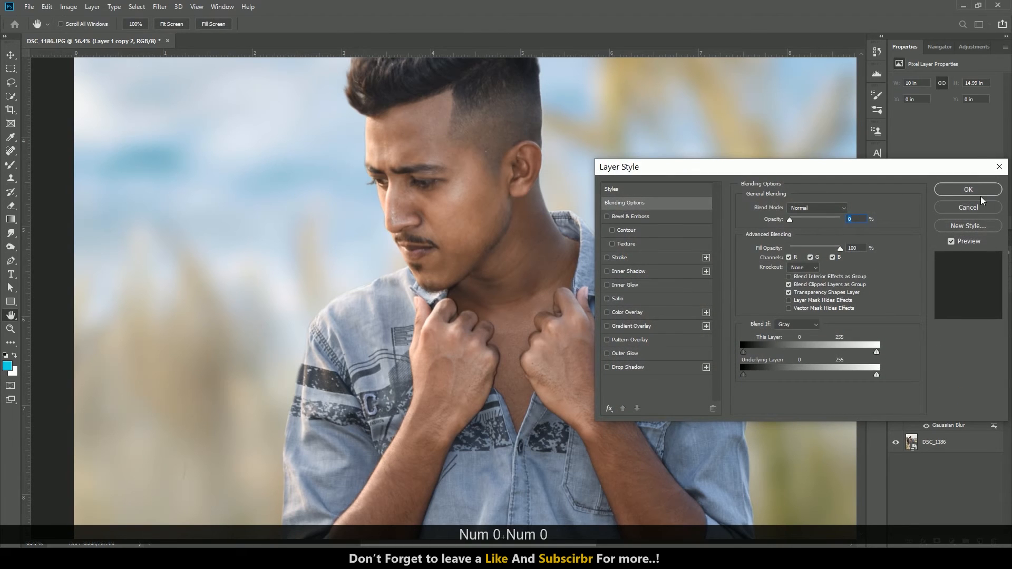
pyautogui.click(979, 205)
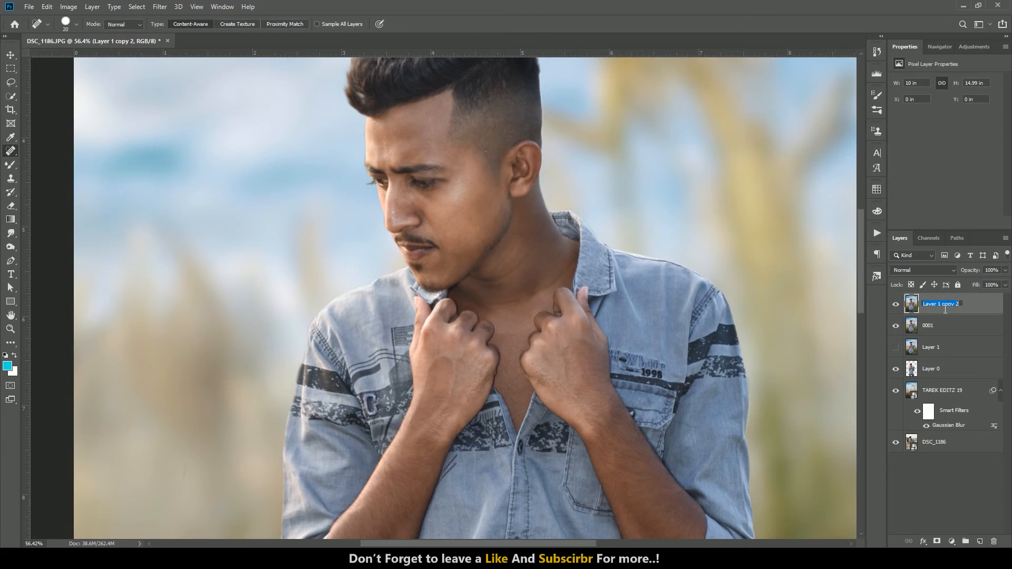
pyautogui.write('0002')
pyautogui.click(765, 355)
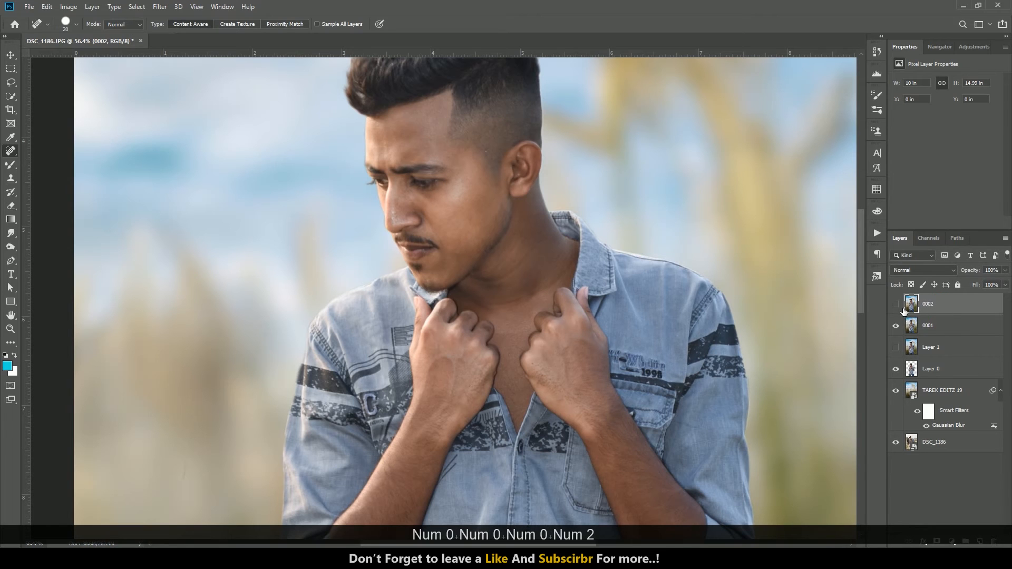
# Step: Apply a Gaussian Blur with a radius of 3 pixels to layer 0001
pyautogui.click(928, 325)
pyautogui.click(159, 6)
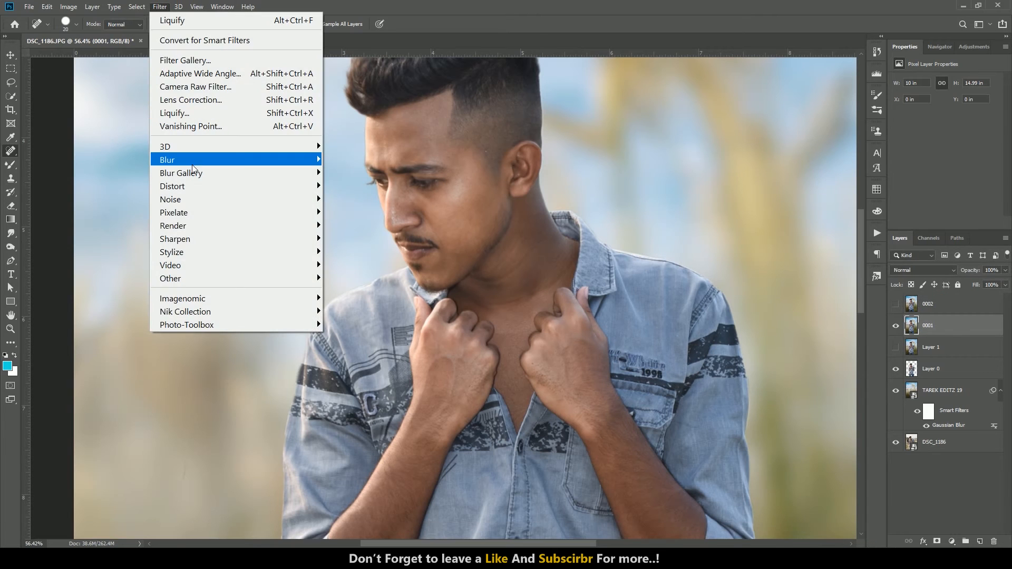
pyautogui.moveTo(196, 161)
pyautogui.click(375, 215)
pyautogui.write('03')
pyautogui.press('Return')
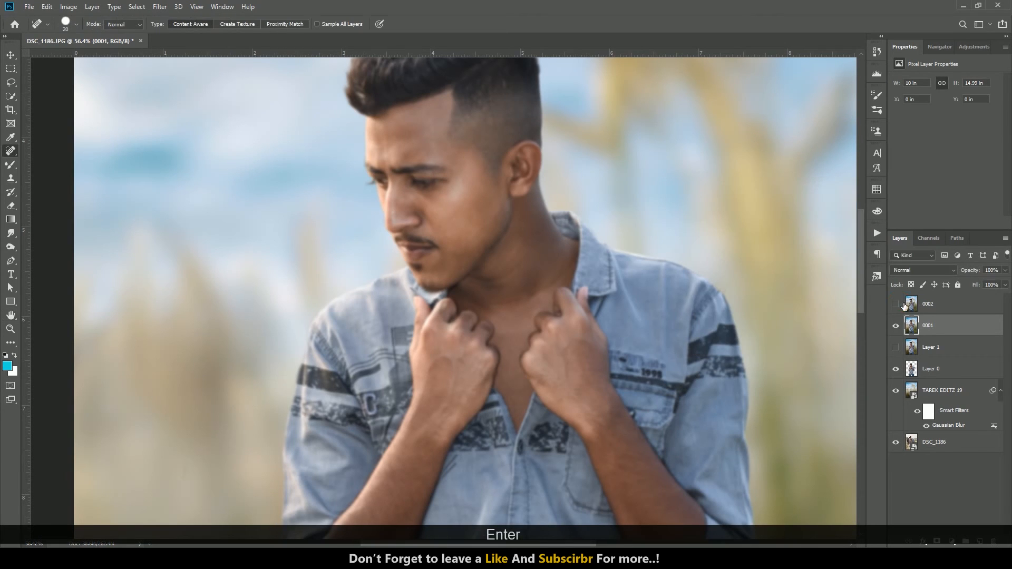
# Step: Show layer 0002, apply layer 0001 to it with Subtract blending, scale 2 and offset 128, and set its blend mode to Linear Light
pyautogui.click(915, 311)
pyautogui.click(69, 7)
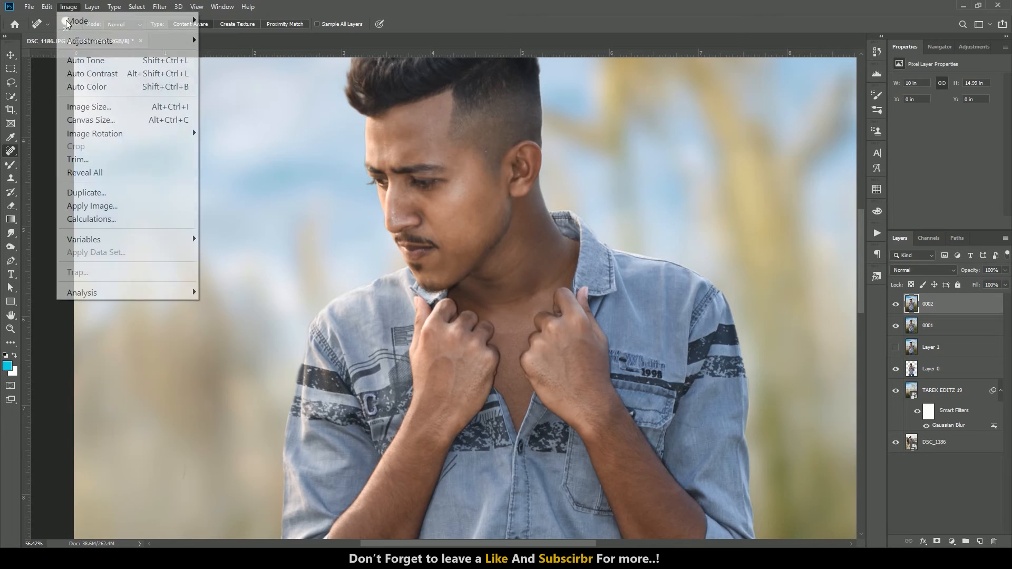
pyautogui.click(107, 205)
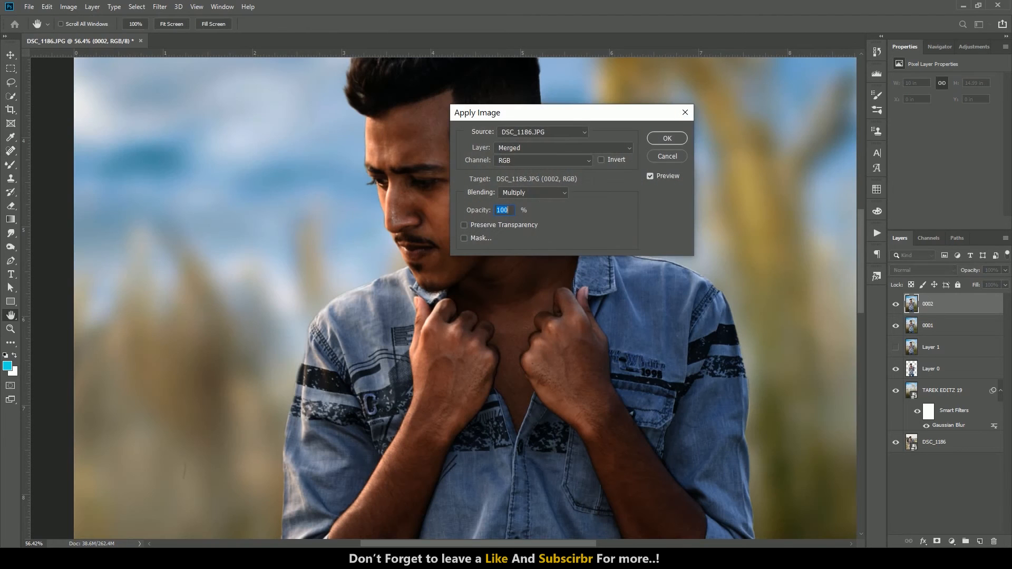
pyautogui.click(536, 147)
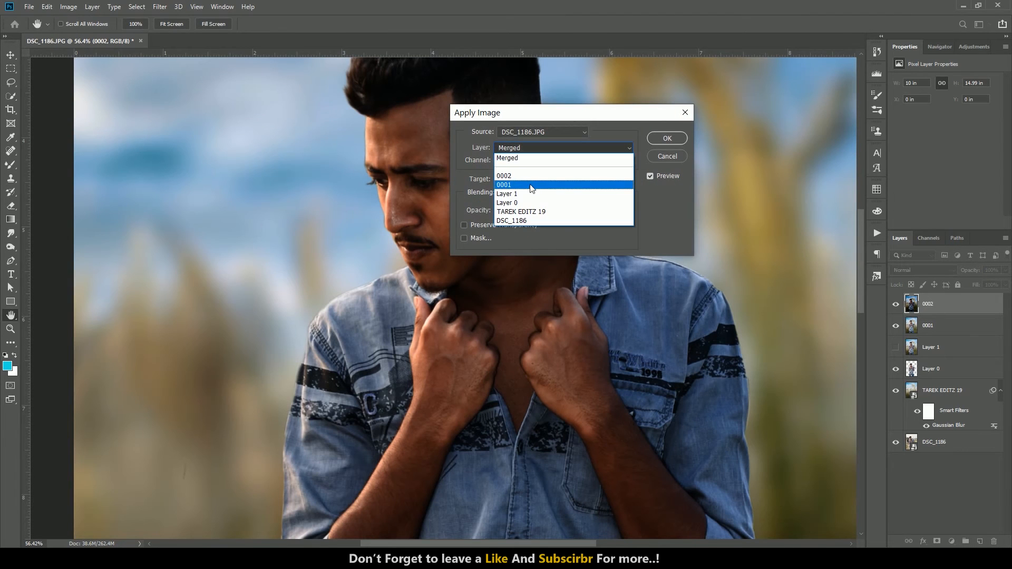
pyautogui.click(531, 184)
pyautogui.click(533, 132)
pyautogui.click(599, 125)
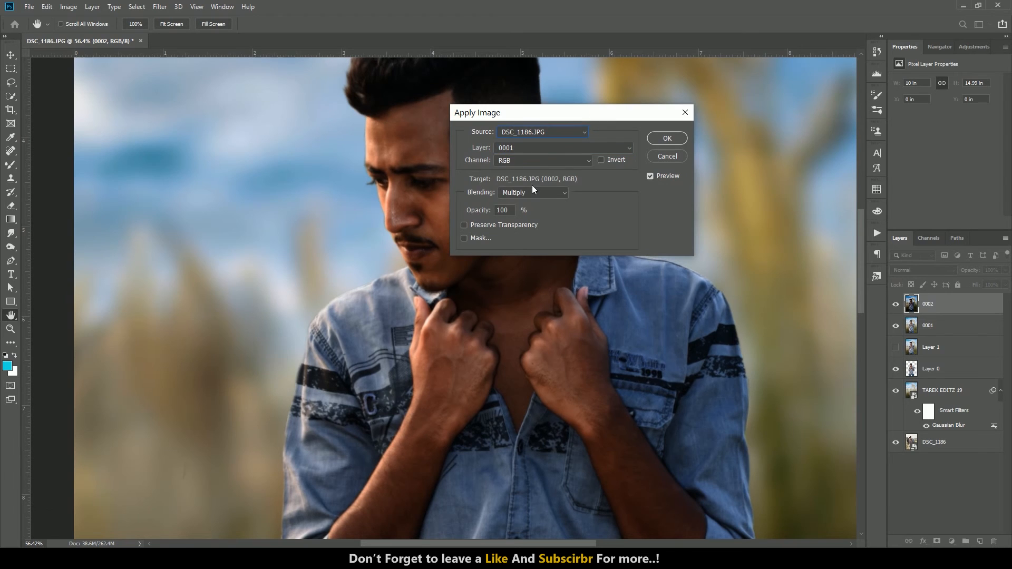
pyautogui.click(532, 192)
pyautogui.click(523, 409)
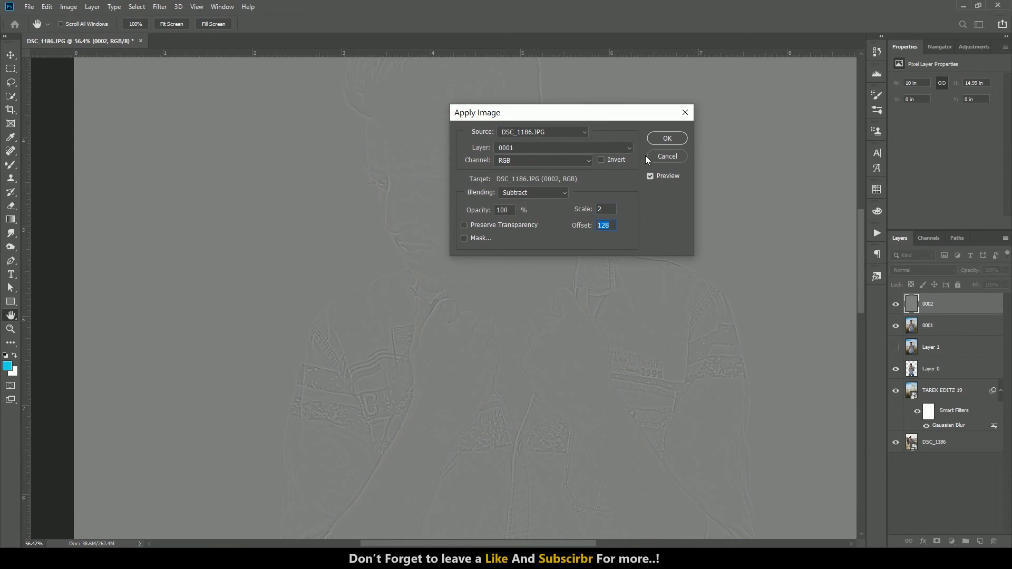
pyautogui.click(667, 138)
pyautogui.click(922, 270)
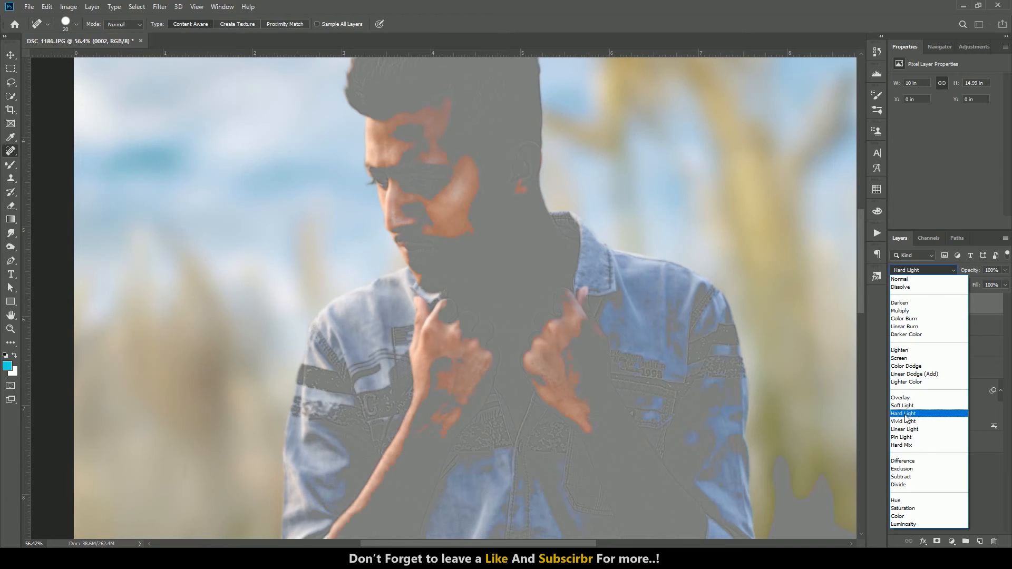
pyautogui.click(904, 429)
# Step: Smooth the forehead skin on layer 0001 with the Mixer Brush, reducing the brush to size 70 near the hairline
pyautogui.click(925, 328)
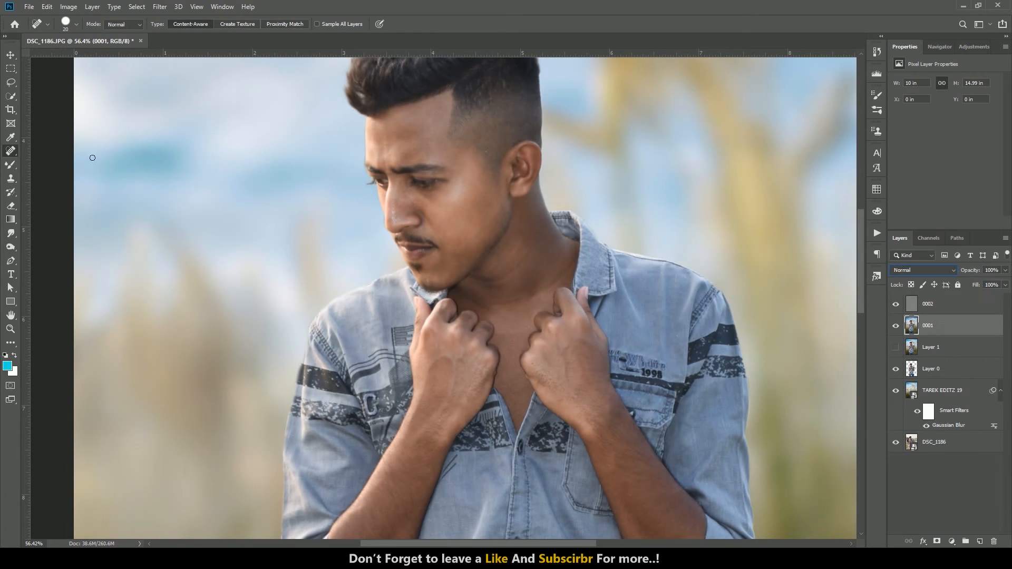
pyautogui.click(13, 165)
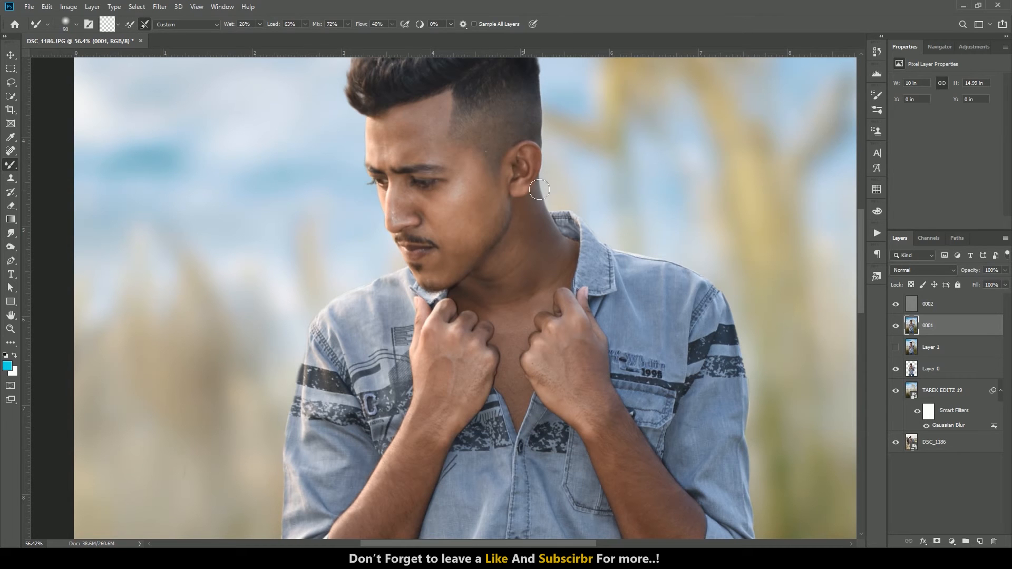
pyautogui.scroll(1, 626, 184)
pyautogui.scroll(4, 464, 166)
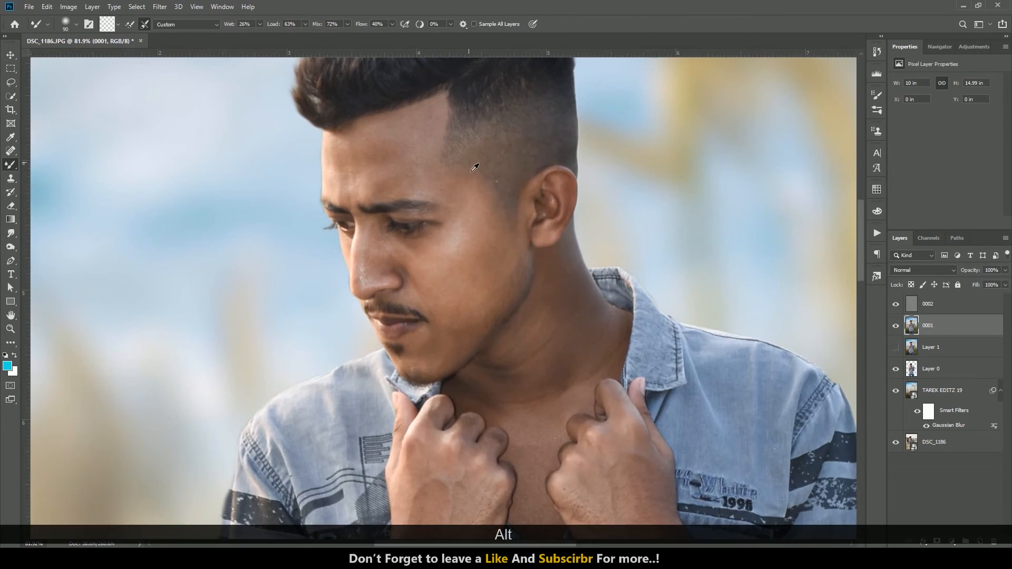
pyautogui.scroll(3, 404, 165)
pyautogui.press('[')
pyautogui.moveTo(313, 231)
pyautogui.mouseDown()
pyautogui.moveTo(298, 278)
pyautogui.moveTo(294, 226)
pyautogui.moveTo(300, 269)
pyautogui.moveTo(309, 251)
pyautogui.moveTo(325, 279)
pyautogui.moveTo(325, 228)
pyautogui.moveTo(341, 228)
pyautogui.moveTo(345, 243)
pyautogui.moveTo(353, 208)
pyautogui.moveTo(353, 273)
pyautogui.moveTo(370, 248)
pyautogui.moveTo(366, 288)
pyautogui.moveTo(383, 291)
pyautogui.moveTo(347, 288)
pyautogui.moveTo(418, 282)
pyautogui.mouseUp()
pyautogui.press(']')
pyautogui.press('[')
pyautogui.press('[')
pyautogui.moveTo(380, 208)
pyautogui.mouseDown()
pyautogui.moveTo(375, 197)
pyautogui.moveTo(394, 187)
pyautogui.mouseUp()
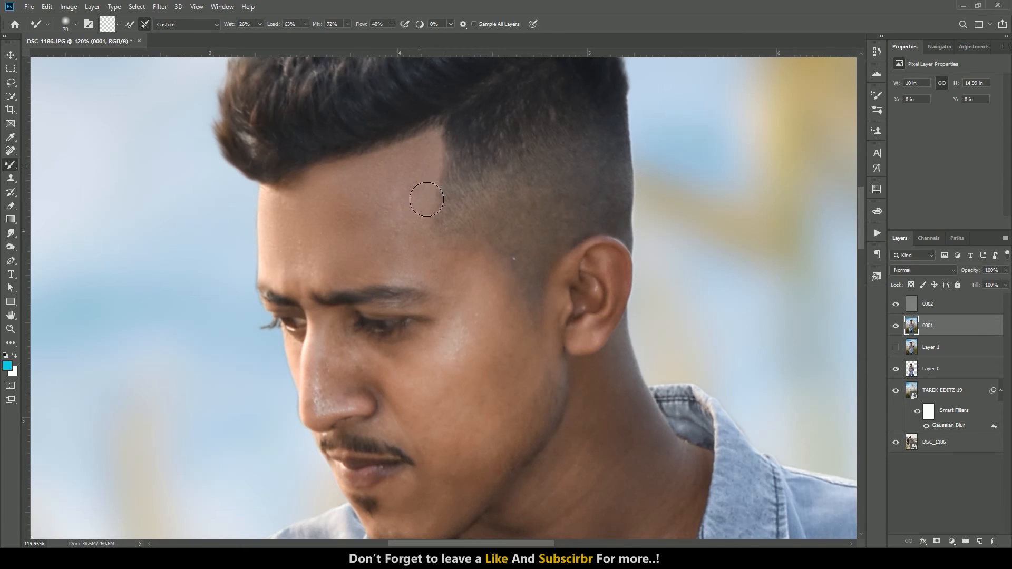
# Step: Blend the skin above the eyebrow, over the temple and down the cheek with a size 80 Mixer Brush
pyautogui.scroll(-1, 420, 201)
pyautogui.press(']')
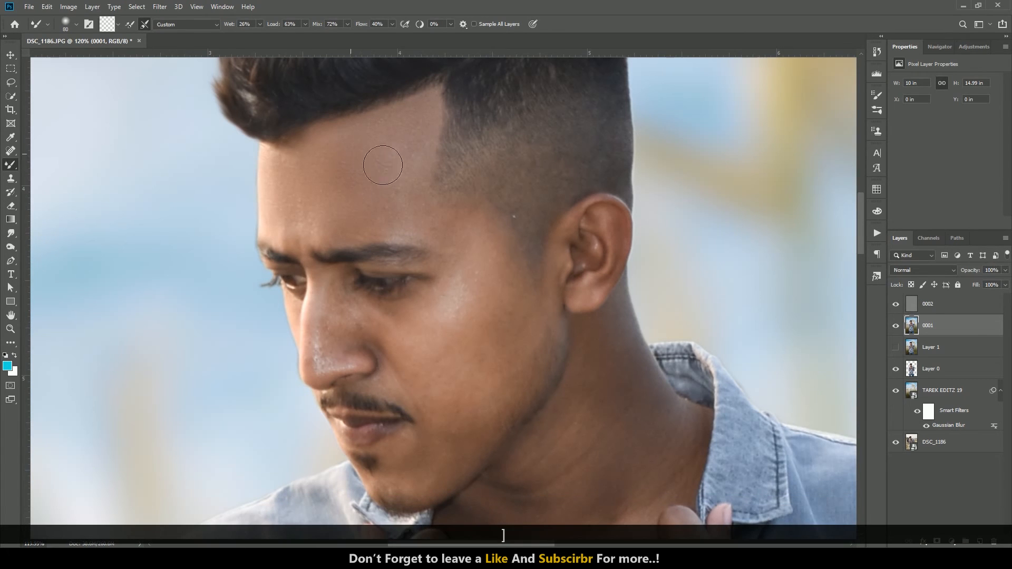
pyautogui.click(400, 240)
pyautogui.moveTo(400, 239); pyautogui.dragTo(354, 240)
pyautogui.moveTo(401, 213)
pyautogui.mouseDown()
pyautogui.moveTo(491, 254)
pyautogui.moveTo(513, 296)
pyautogui.mouseUp()
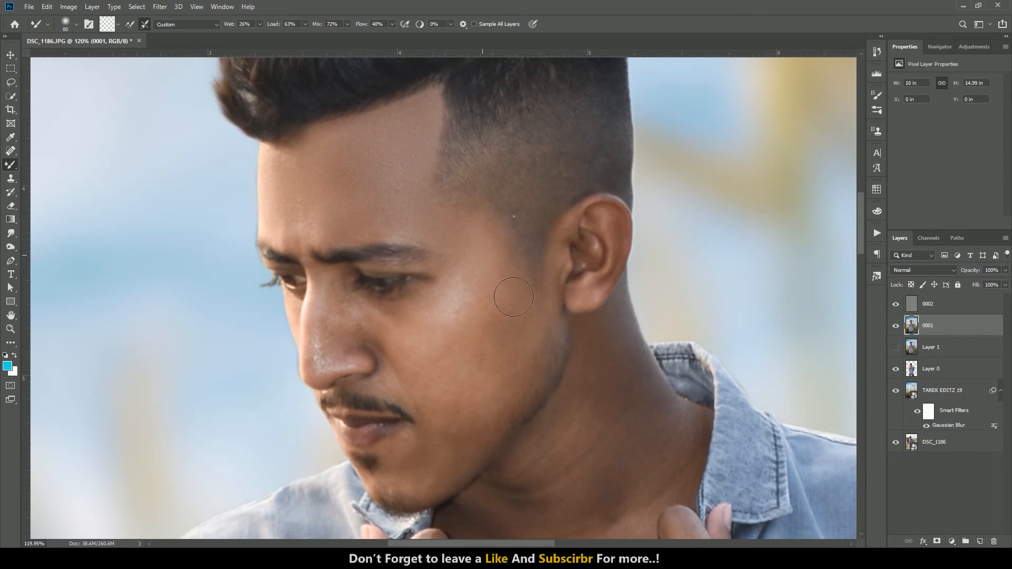
pyautogui.scroll(-5, 513, 297)
pyautogui.moveTo(528, 209)
pyautogui.mouseDown()
pyautogui.moveTo(533, 240)
pyautogui.moveTo(532, 219)
pyautogui.mouseUp()
pyautogui.moveTo(518, 283)
pyautogui.mouseDown()
pyautogui.moveTo(467, 286)
pyautogui.moveTo(444, 266)
pyautogui.moveTo(449, 277)
pyautogui.moveTo(423, 246)
pyautogui.mouseUp()
# Step: Smooth the skin on the side of the nose with smaller Mixer Brush tips, down to size 45
pyautogui.press('[')
pyautogui.press('[')
pyautogui.press('[')
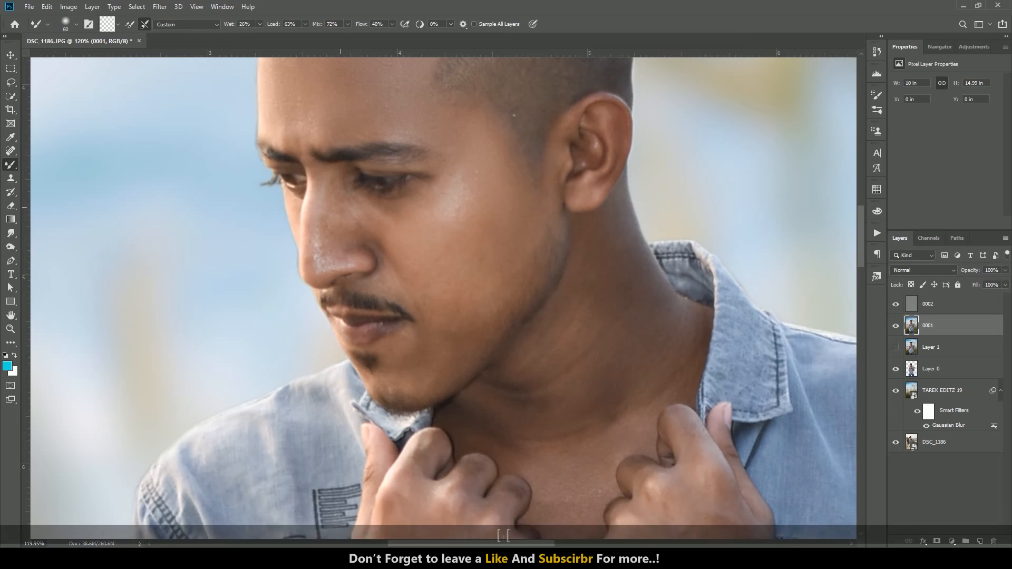
pyautogui.moveTo(343, 246)
pyautogui.mouseDown()
pyautogui.moveTo(343, 212)
pyautogui.moveTo(337, 264)
pyautogui.moveTo(325, 251)
pyautogui.moveTo(353, 225)
pyautogui.mouseUp()
pyautogui.press('[')
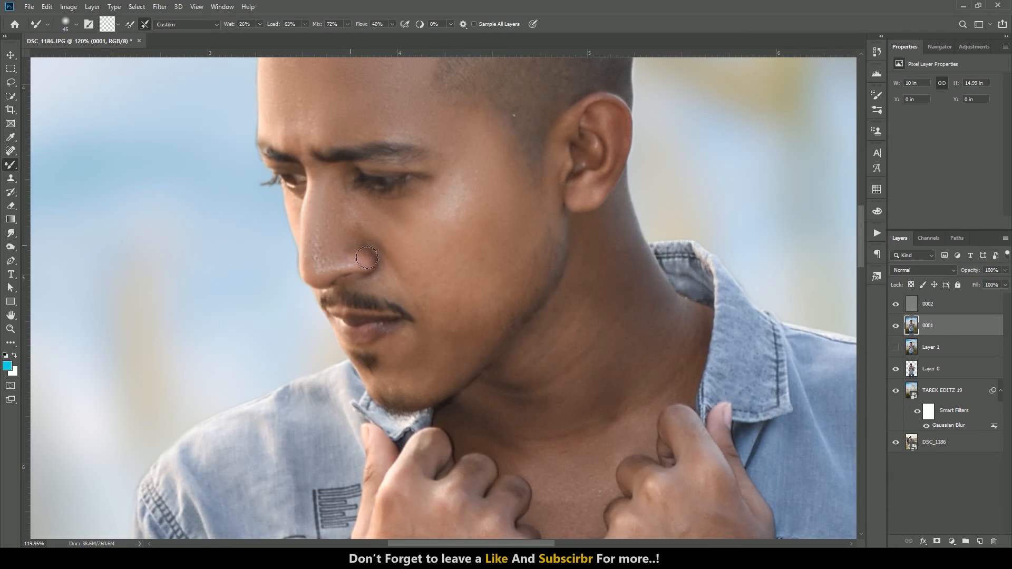
pyautogui.scroll(-2, 464, 272)
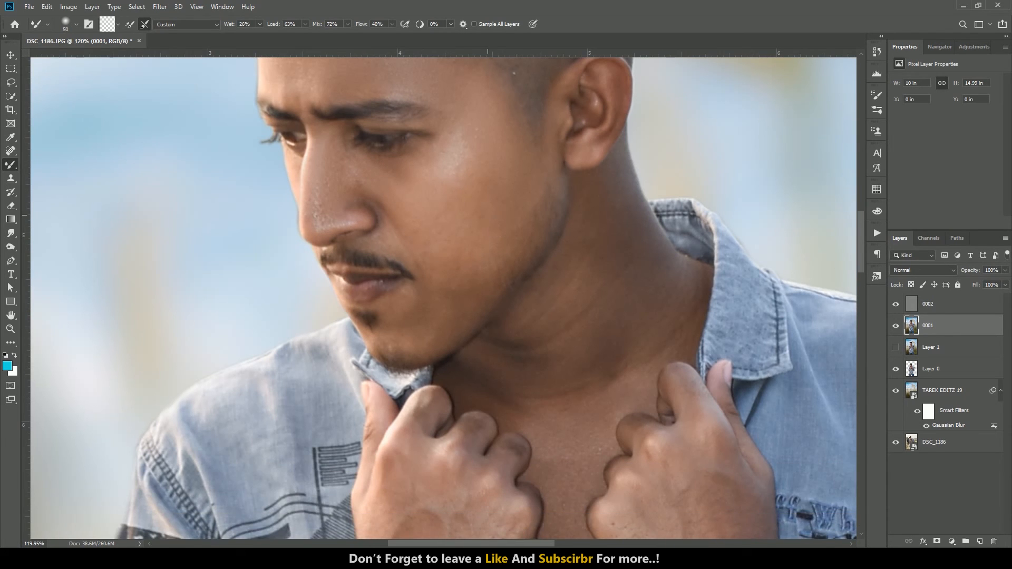
# Step: Smooth the cheek below the eye and beside the mouth with a size 60 Mixer Brush
pyautogui.keyDown('alt'); pyautogui.scroll(2, 471, 234); pyautogui.keyUp('alt')
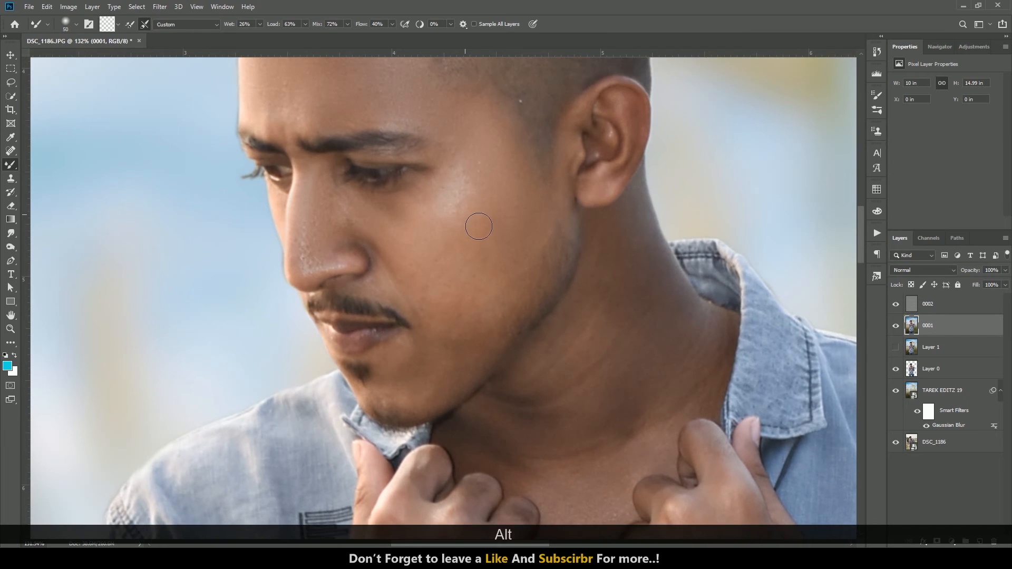
pyautogui.scroll(1, 478, 226)
pyautogui.press(']')
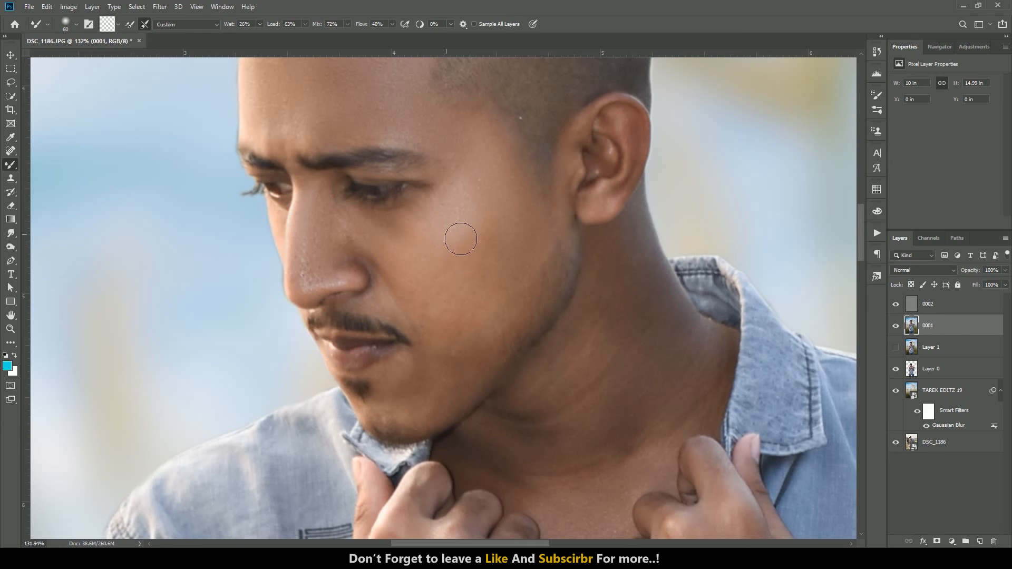
pyautogui.scroll(-2, 461, 226)
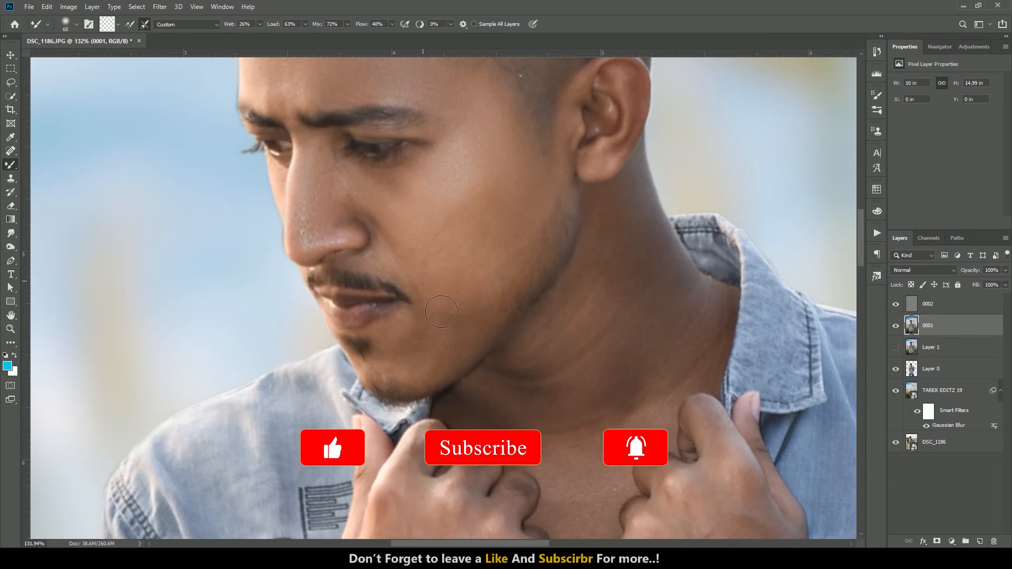
# Step: Blend the skin of the neck and upper chest with a size 90 Mixer Brush
pyautogui.scroll(-2, 633, 225)
pyautogui.press(']')
pyautogui.press(']')
pyautogui.press(']')
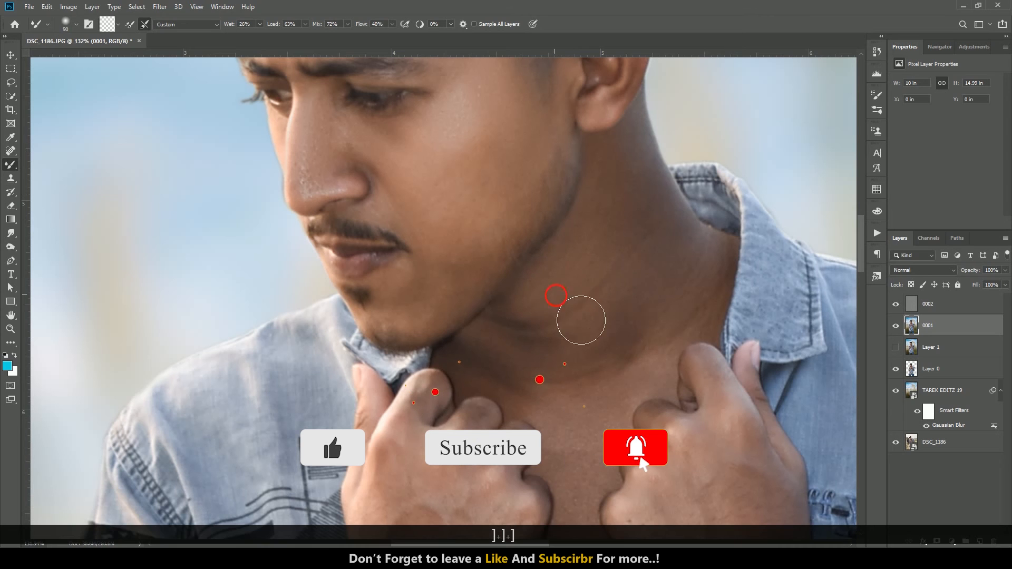
pyautogui.scroll(-7, 615, 350)
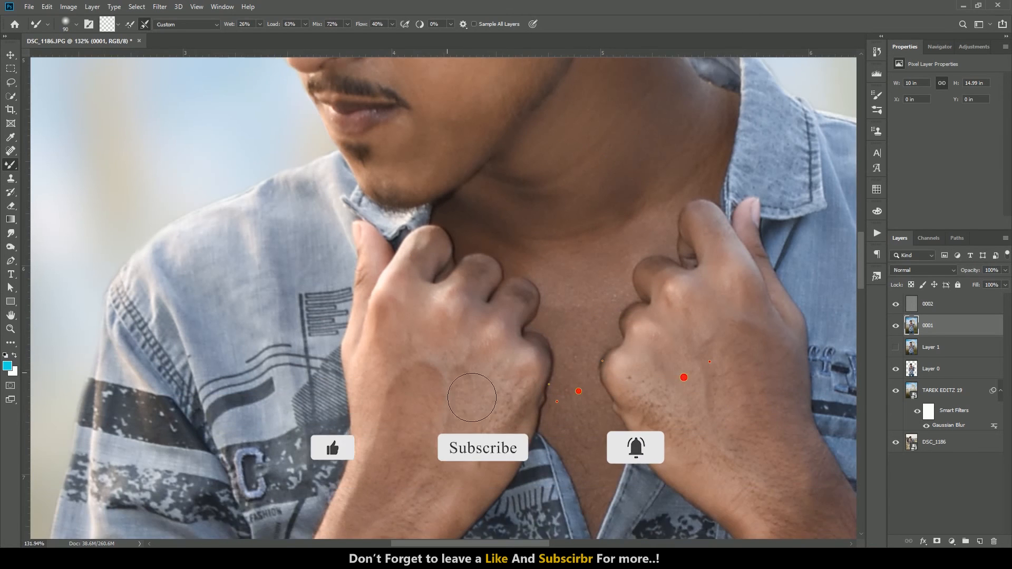
# Step: Smooth the backs of both hands and the wrists with a size 100 Mixer Brush
pyautogui.scroll(-4, 470, 398)
pyautogui.scroll(1, 527, 340)
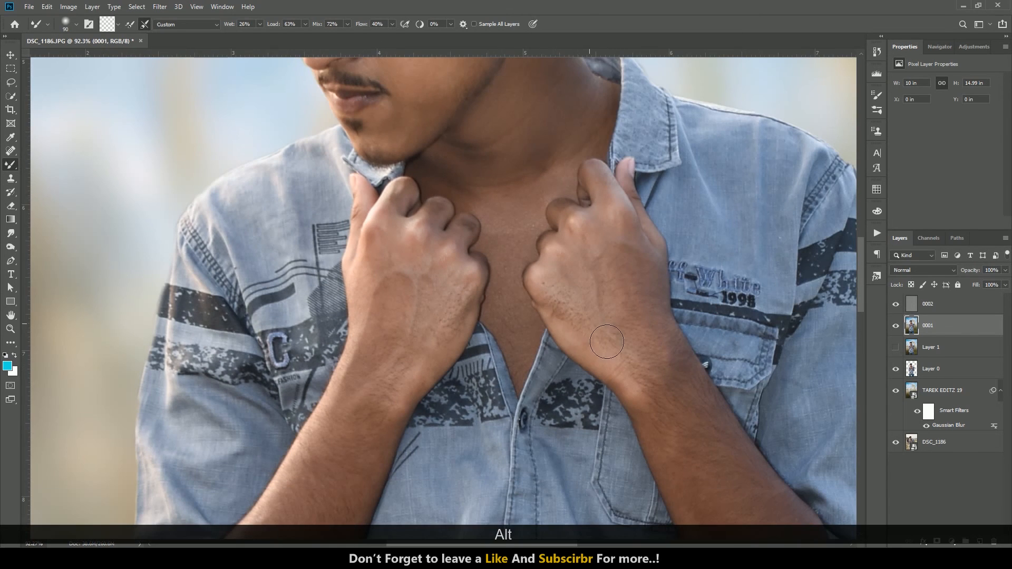
pyautogui.scroll(-1, 607, 341)
pyautogui.press(']')
pyautogui.moveTo(586, 304)
pyautogui.mouseDown()
pyautogui.moveTo(630, 313)
pyautogui.moveTo(626, 264)
pyautogui.moveTo(659, 323)
pyautogui.moveTo(635, 351)
pyautogui.moveTo(628, 343)
pyautogui.mouseUp()
pyautogui.moveTo(428, 339)
pyautogui.mouseDown()
pyautogui.moveTo(478, 303)
pyautogui.moveTo(467, 318)
pyautogui.mouseUp()
pyautogui.moveTo(438, 366)
pyautogui.mouseDown()
pyautogui.moveTo(402, 384)
pyautogui.moveTo(410, 399)
pyautogui.moveTo(452, 313)
pyautogui.moveTo(435, 258)
pyautogui.moveTo(405, 235)
pyautogui.moveTo(403, 277)
pyautogui.moveTo(389, 294)
pyautogui.moveTo(387, 271)
pyautogui.moveTo(384, 303)
pyautogui.mouseUp()
pyautogui.scroll(-6, 384, 302)
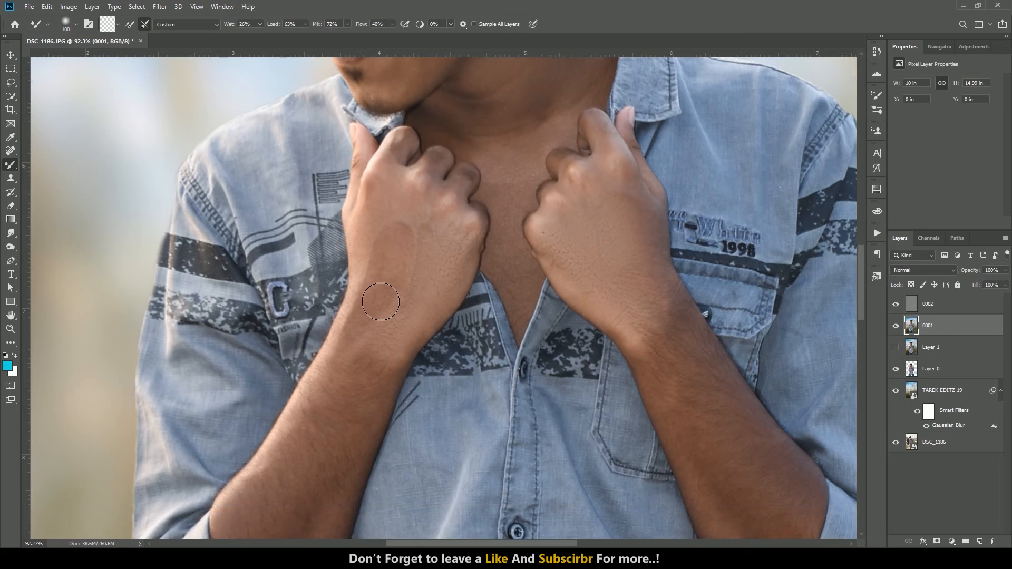
# Step: Merge layer 0002 down into layer 0001
pyautogui.scroll(-1, 363, 290)
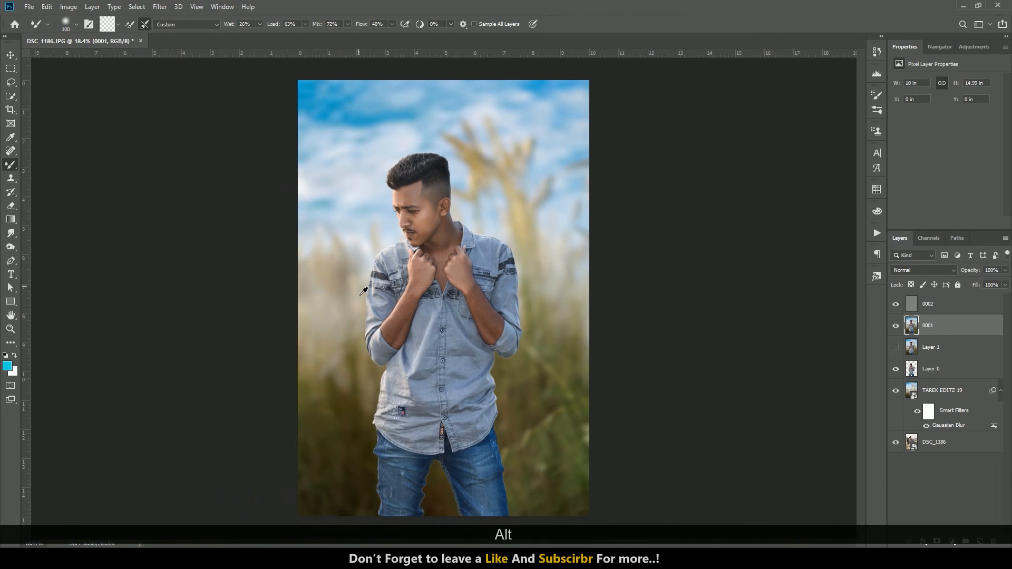
pyautogui.rightClick(945, 310)
pyautogui.click(872, 410)
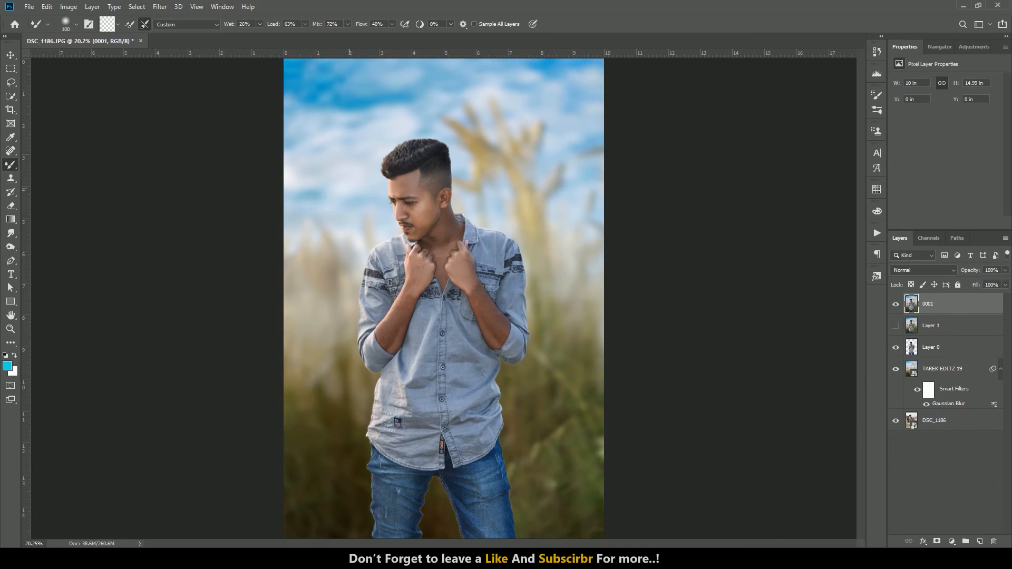
# Step: Run SkinFiner on layer 0001 with skin tone brightness +4 and shadow +7, and apply it
pyautogui.press('v')
pyautogui.click(160, 7)
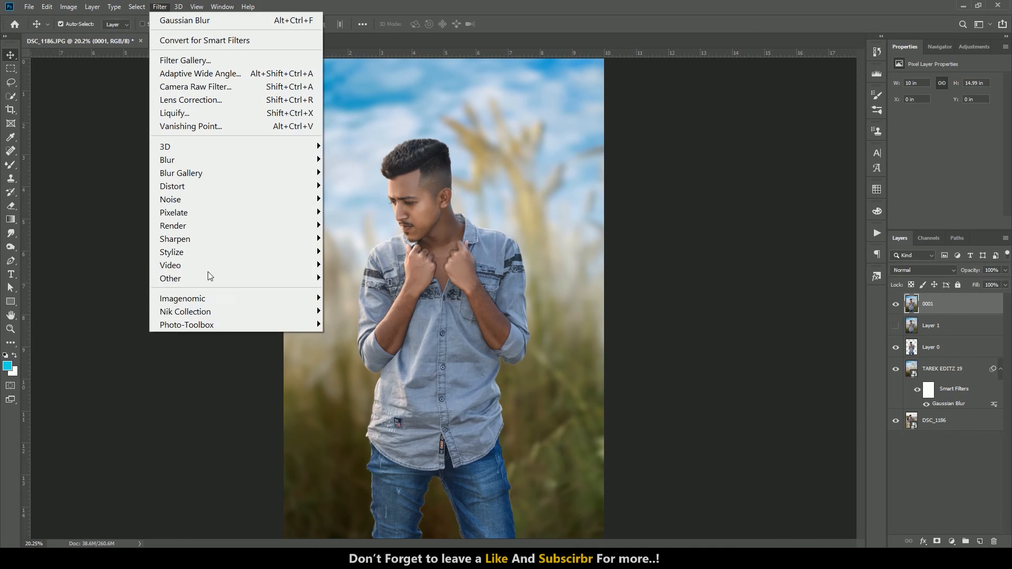
pyautogui.click(338, 325)
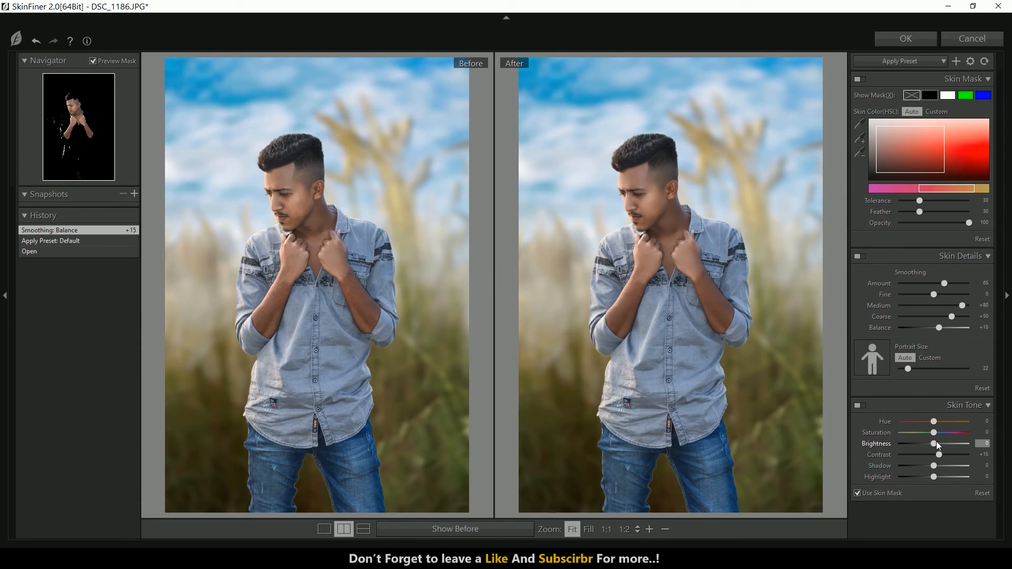
pyautogui.moveTo(935, 443); pyautogui.dragTo(938, 445)
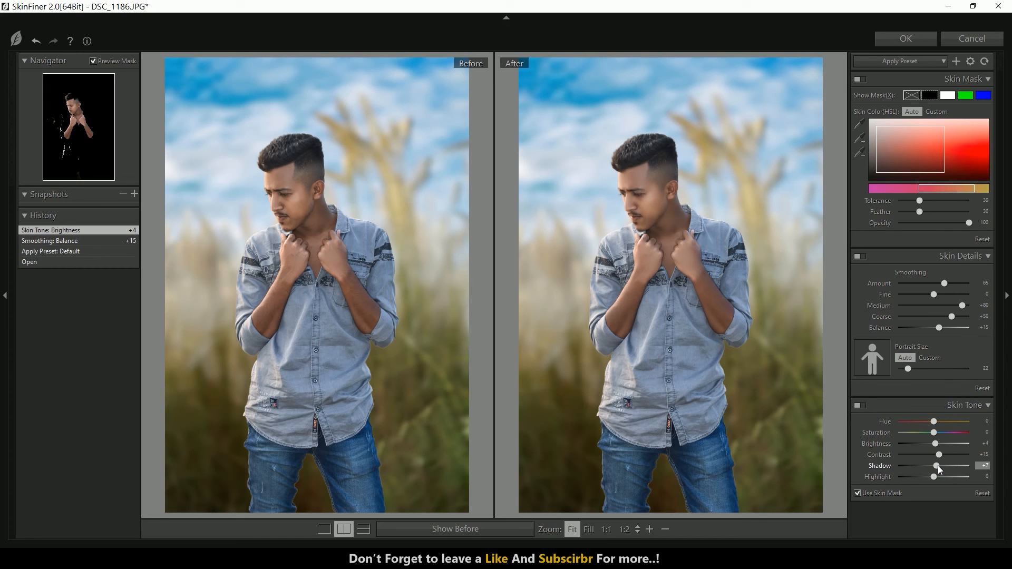
pyautogui.click(924, 40)
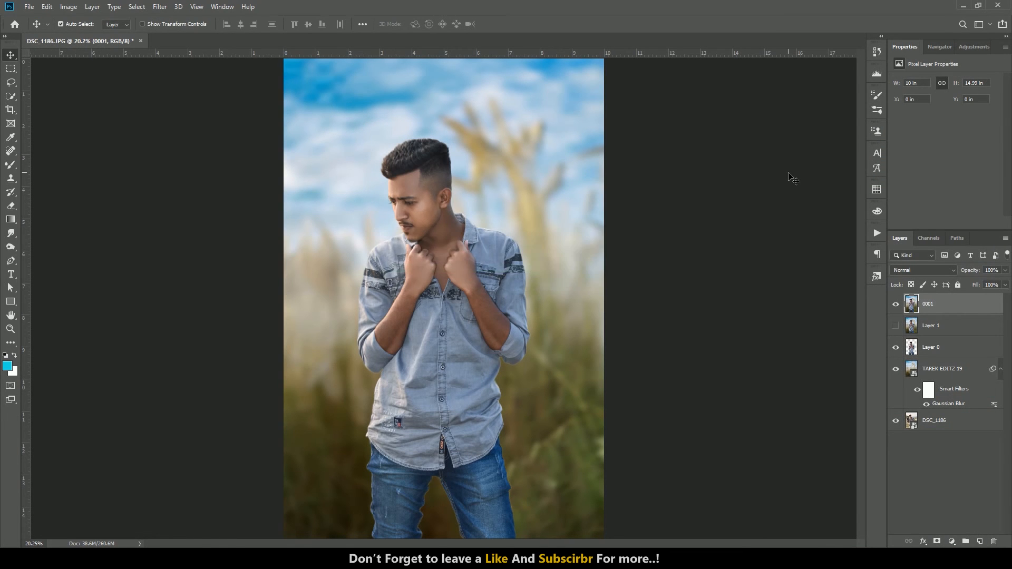
# Step: Open layer 0001 in the Camera Raw Filter and apply the favorite preset "arthav rau green"
pyautogui.click(160, 6)
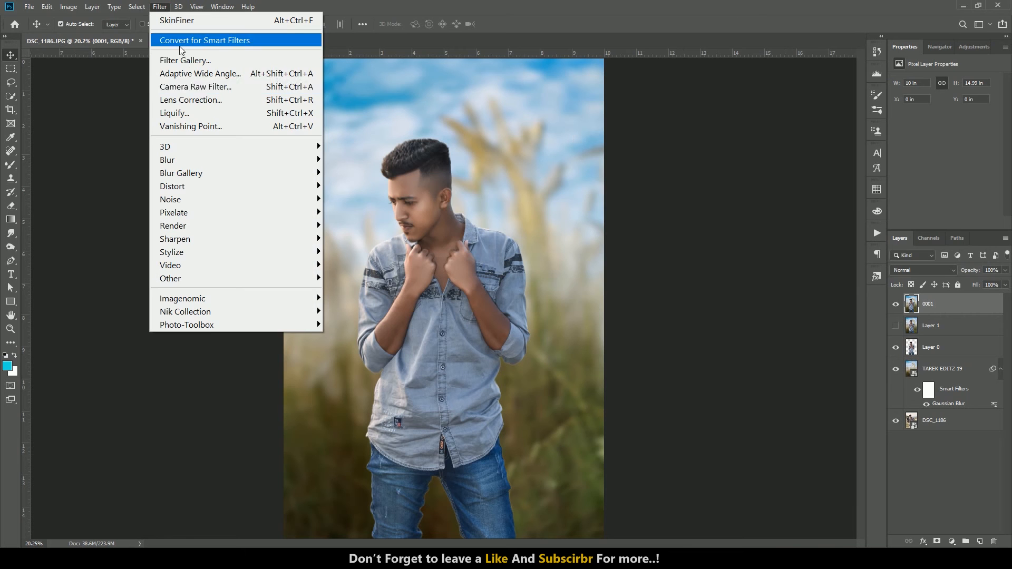
pyautogui.click(202, 93)
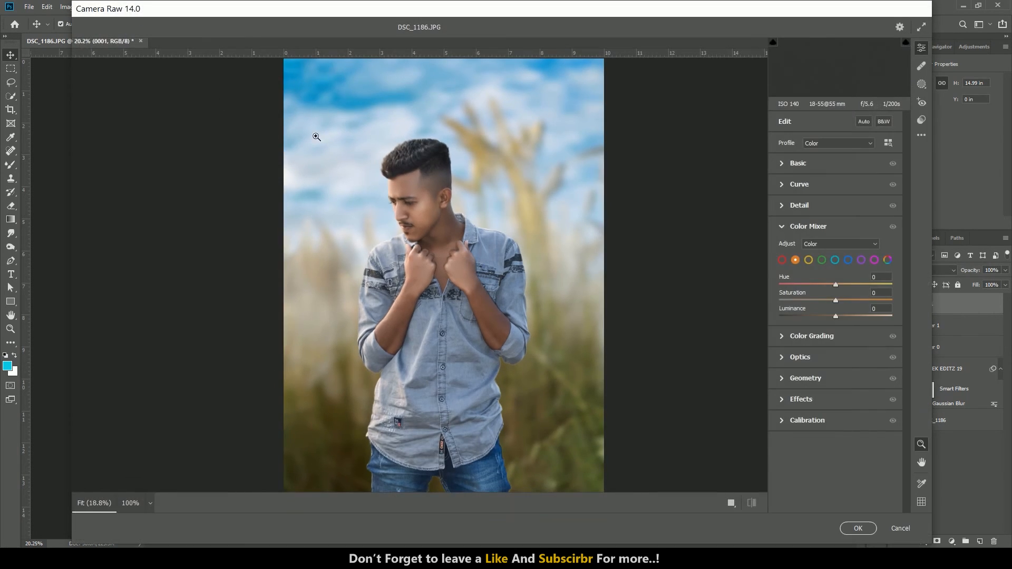
pyautogui.click(922, 120)
pyautogui.click(833, 196)
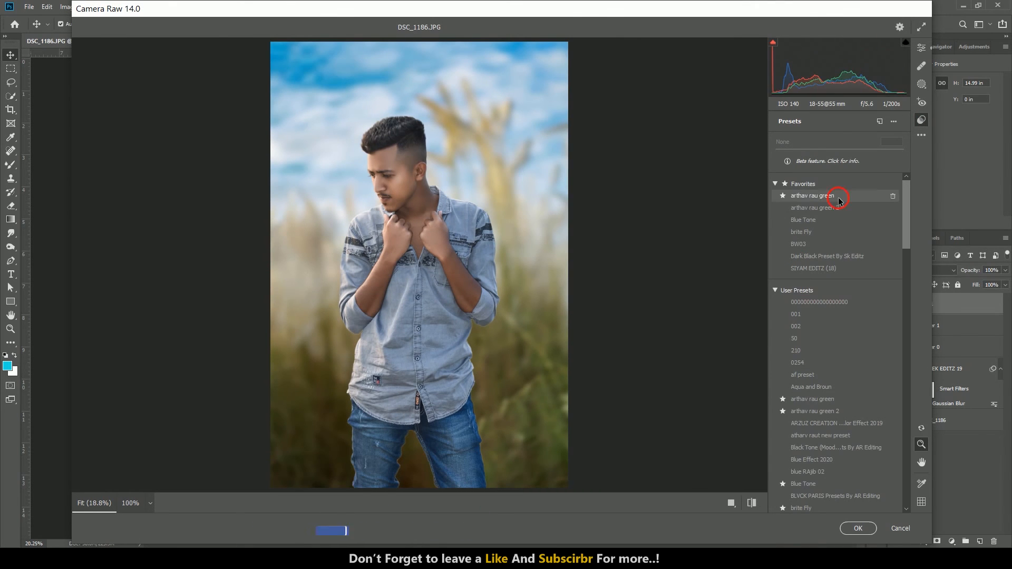
# Step: In the basic adjustments, set temperature to +3, tint to +5, contrast to -9 and highlights to -56
pyautogui.click(921, 47)
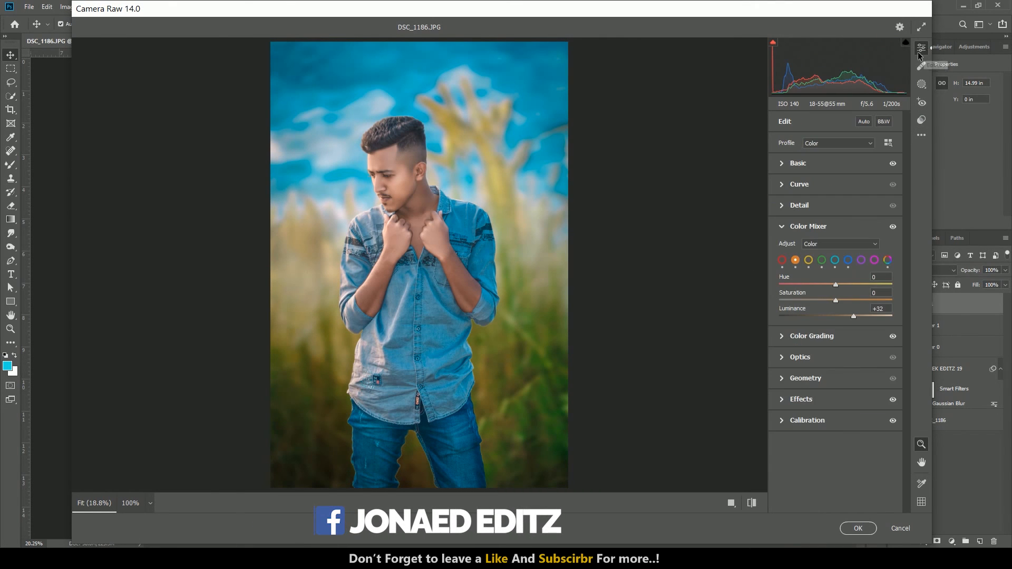
pyautogui.click(825, 167)
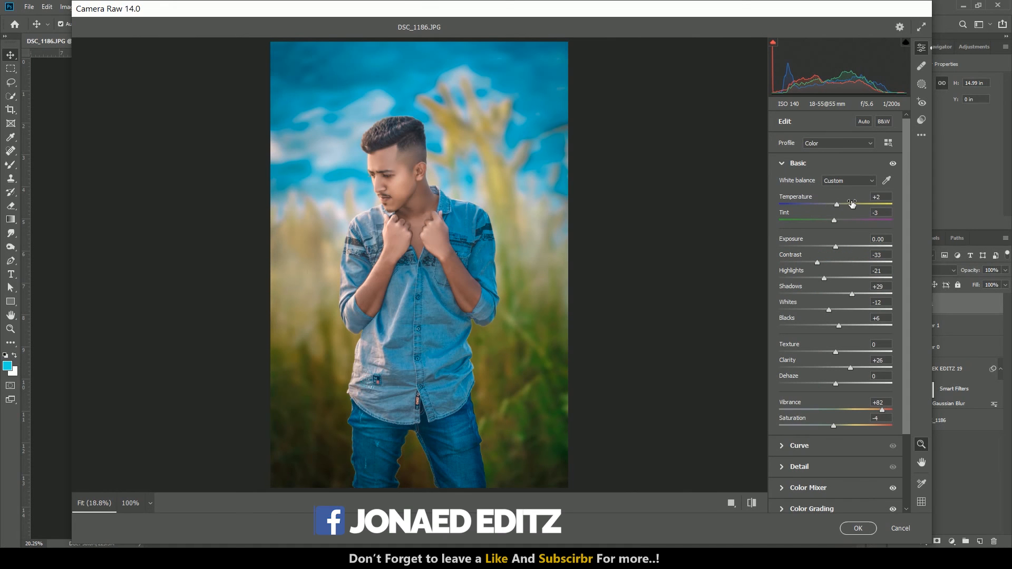
pyautogui.press('Down')
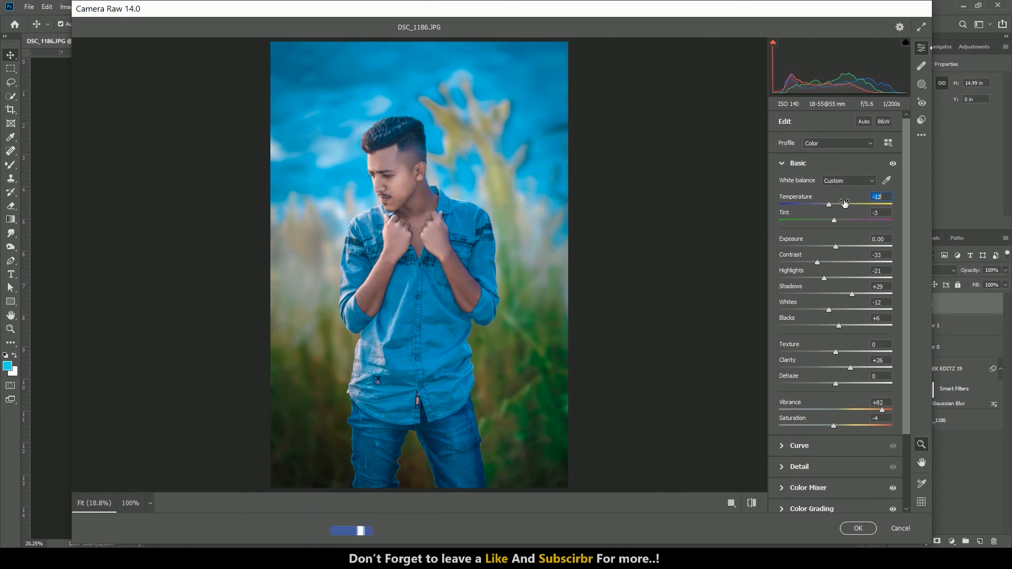
pyautogui.moveTo(851, 203); pyautogui.dragTo(857, 215)
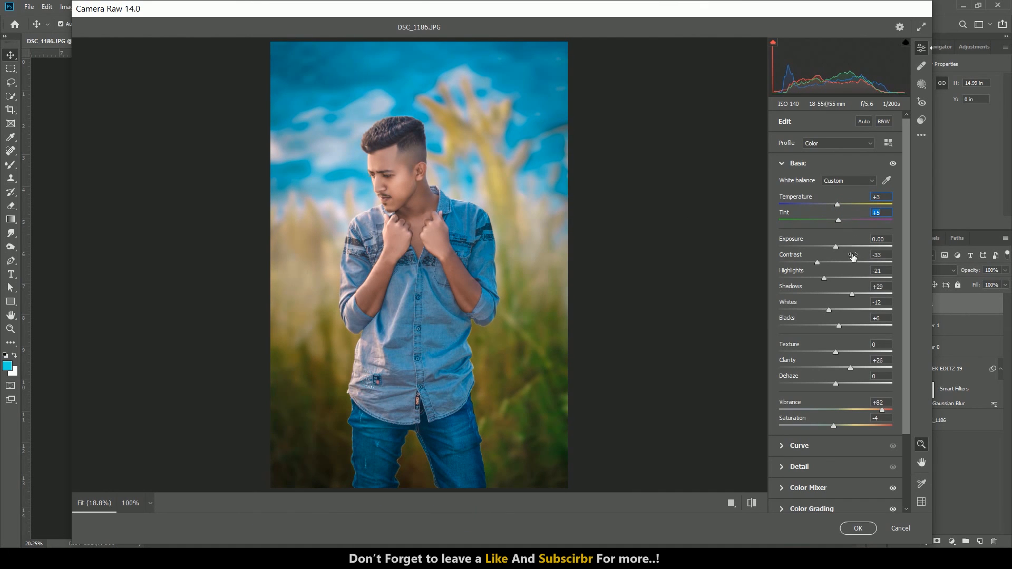
pyautogui.moveTo(852, 257); pyautogui.dragTo(866, 257)
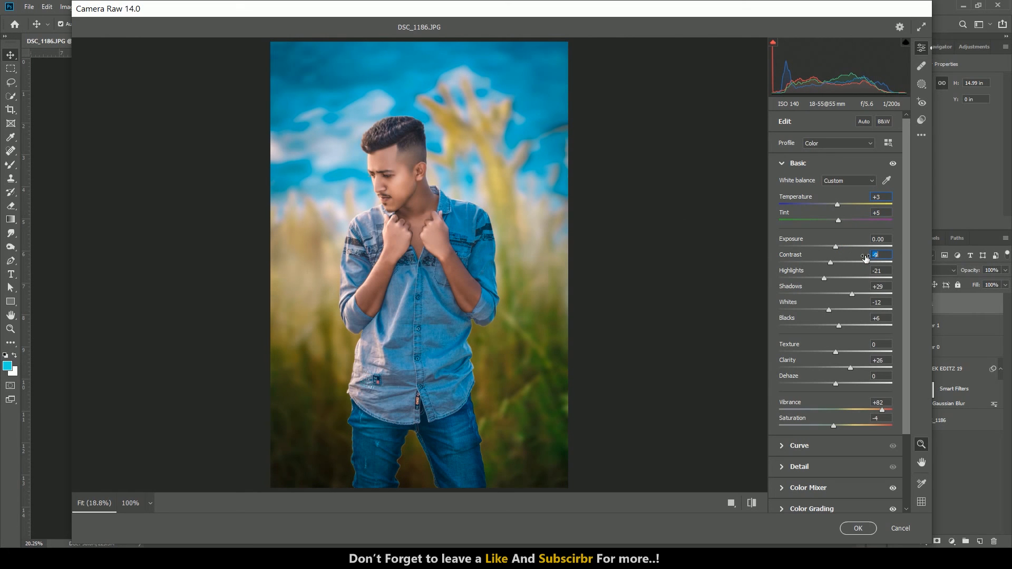
pyautogui.moveTo(857, 273); pyautogui.dragTo(840, 278)
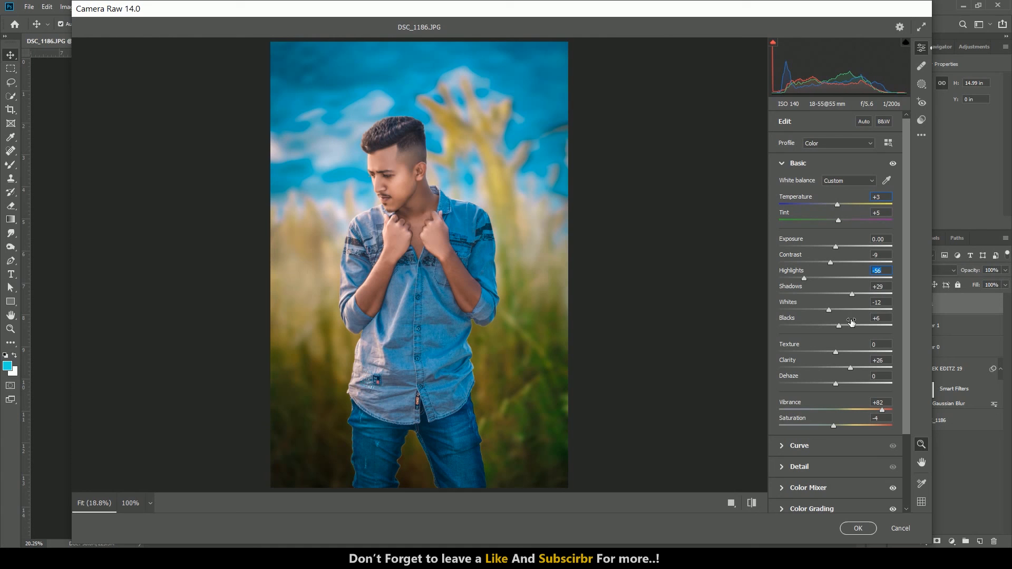
# Step: Set texture to +10, clarity to +15 and dehaze to +5
pyautogui.write('10')
pyautogui.click(887, 362)
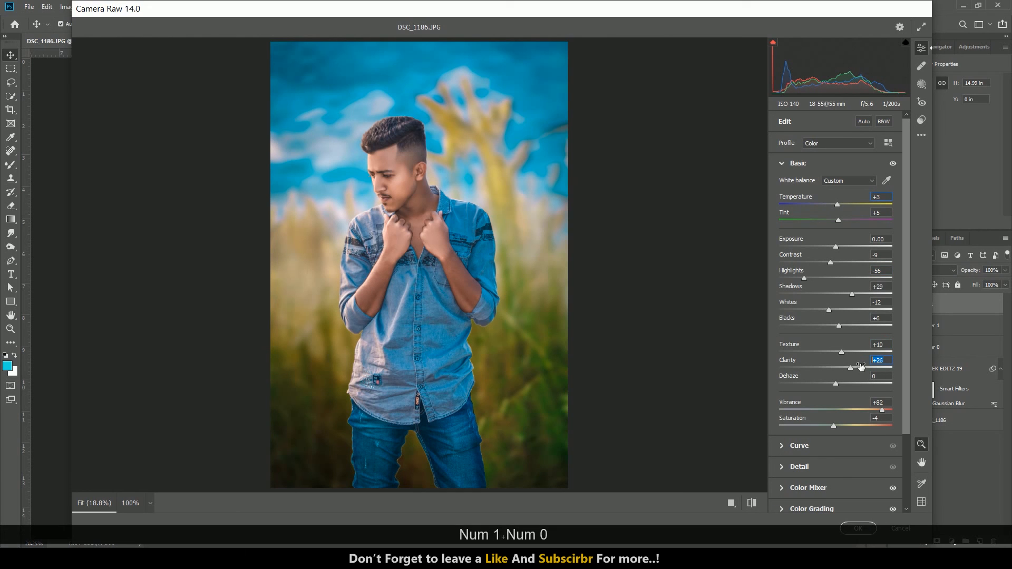
pyautogui.write('1')
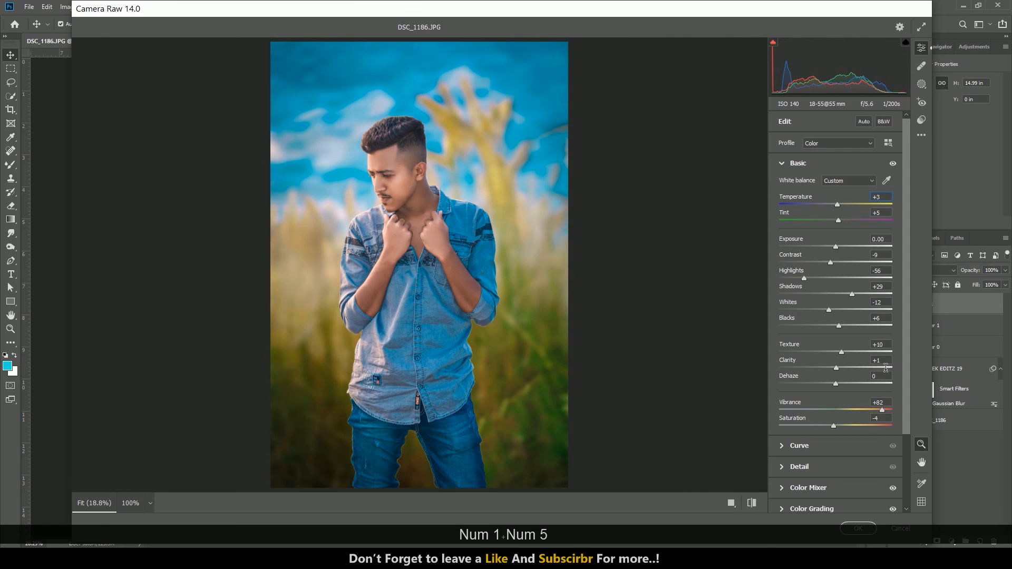
pyautogui.write('515')
pyautogui.click(885, 377)
pyautogui.write('05')
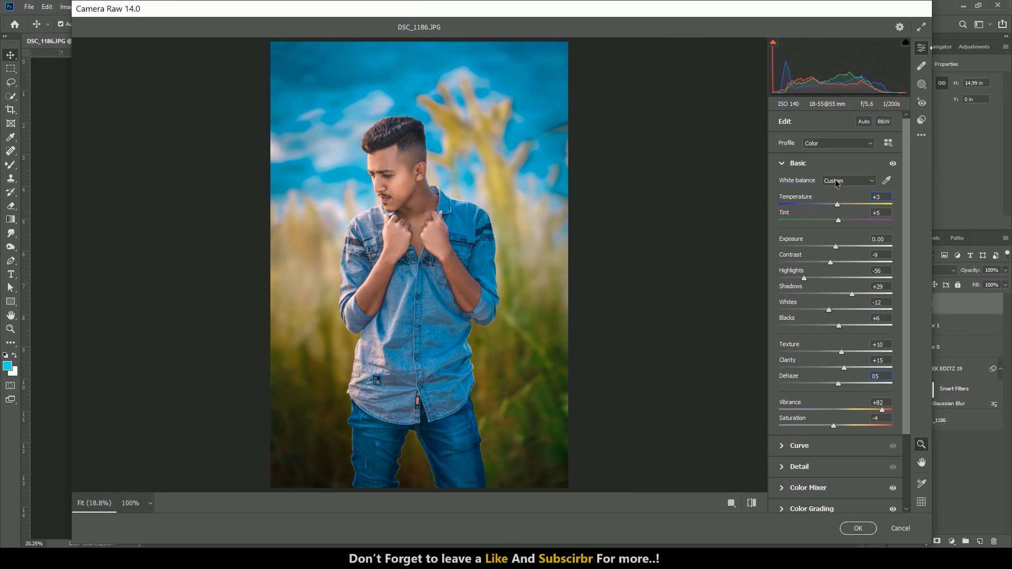
# Step: In the Color Mixer, set the greens to hue +52 and saturation +28, and the yellows to hue +72 and saturation +35
pyautogui.click(802, 164)
pyautogui.click(813, 228)
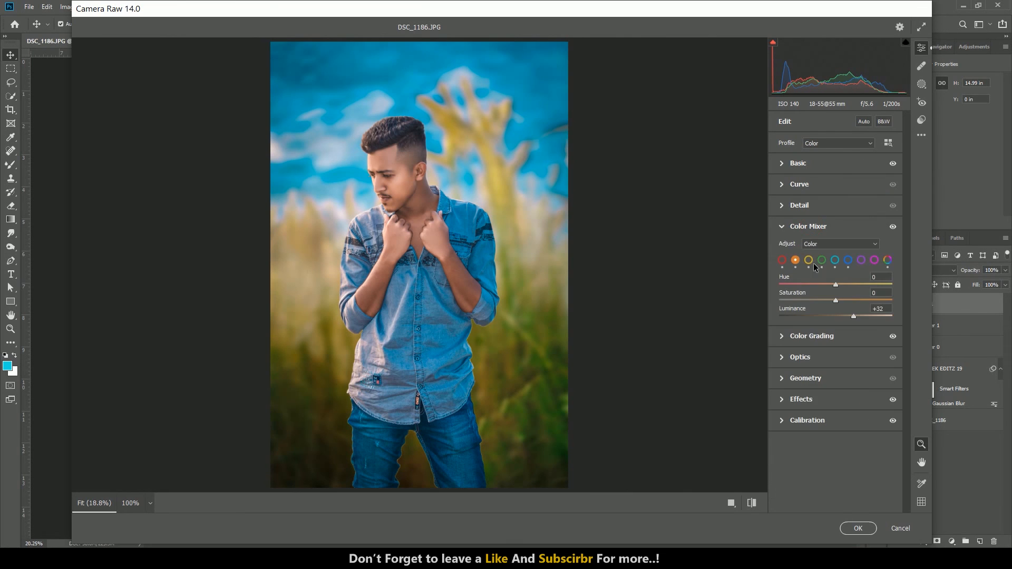
pyautogui.click(823, 261)
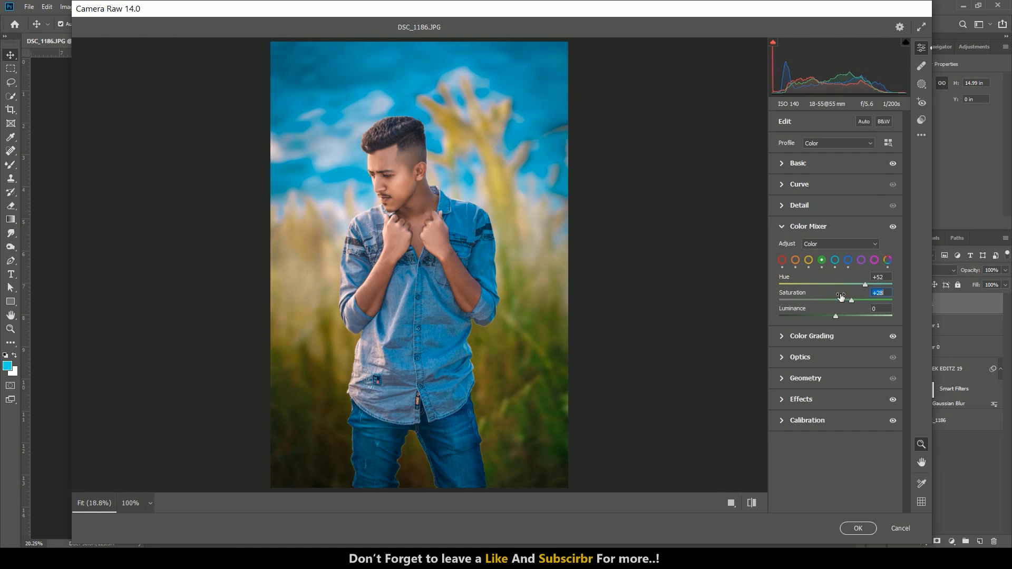
pyautogui.click(809, 260)
pyautogui.moveTo(820, 278); pyautogui.dragTo(857, 298)
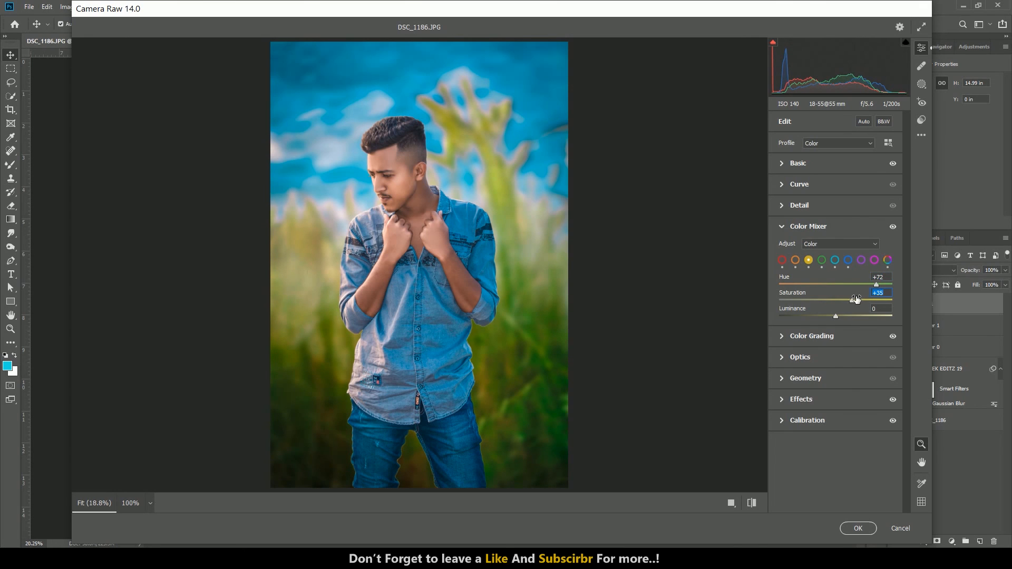
# Step: Set the orange saturation to -5, compare the image before and after, and apply the Camera Raw adjustments
pyautogui.click(794, 260)
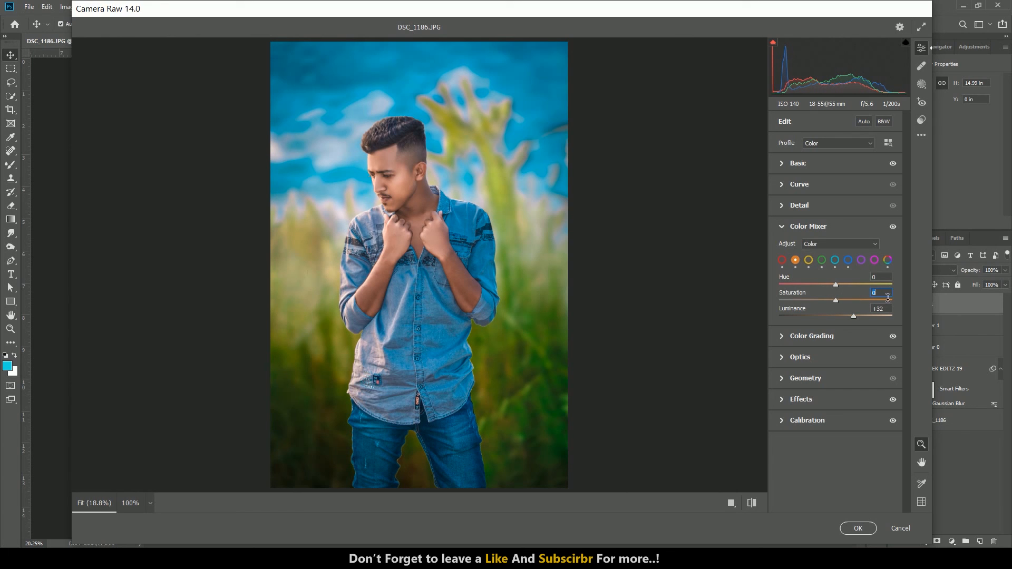
pyautogui.write('-05')
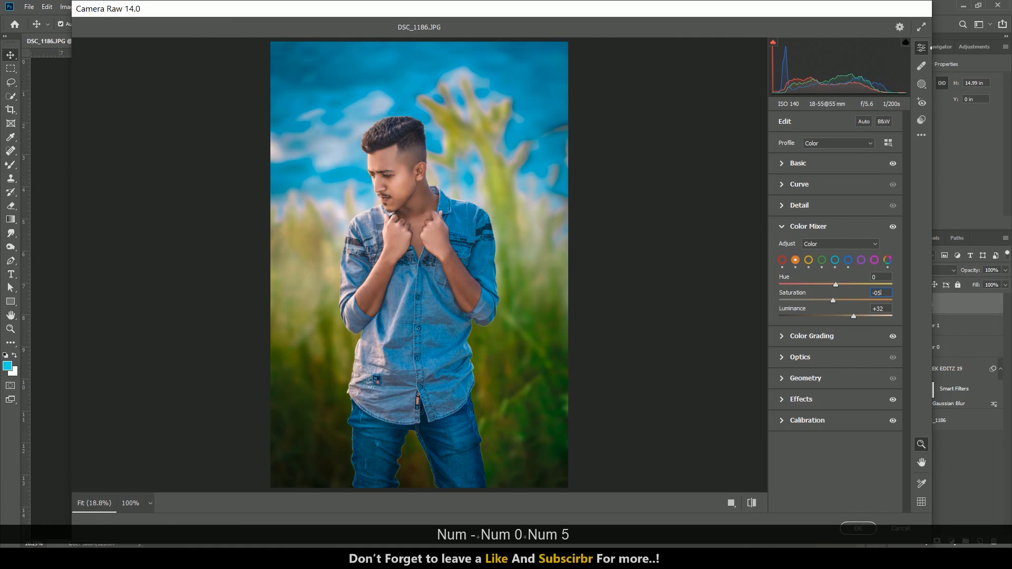
pyautogui.click(783, 261)
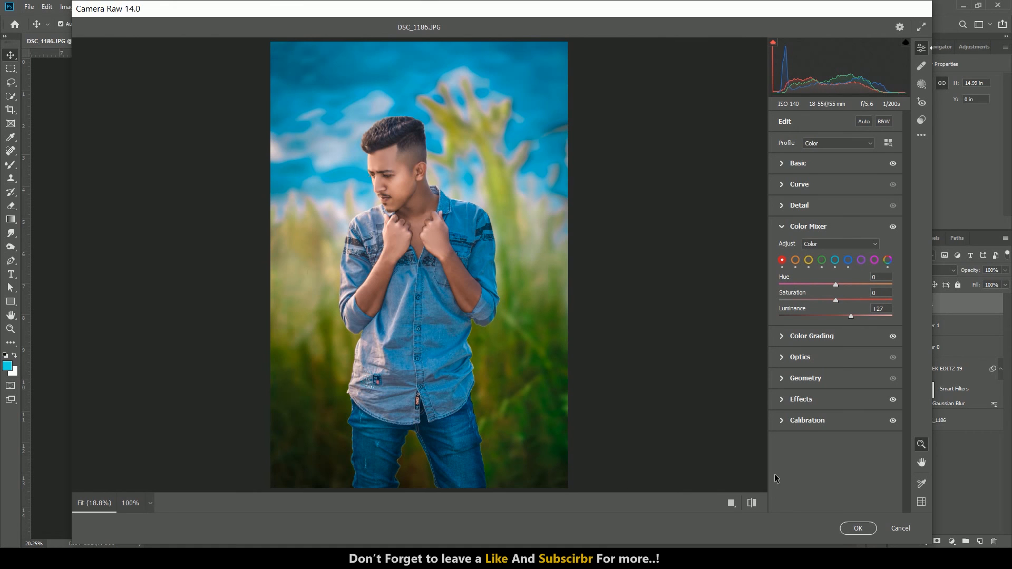
pyautogui.click(752, 503)
pyautogui.click(753, 503)
pyautogui.click(859, 527)
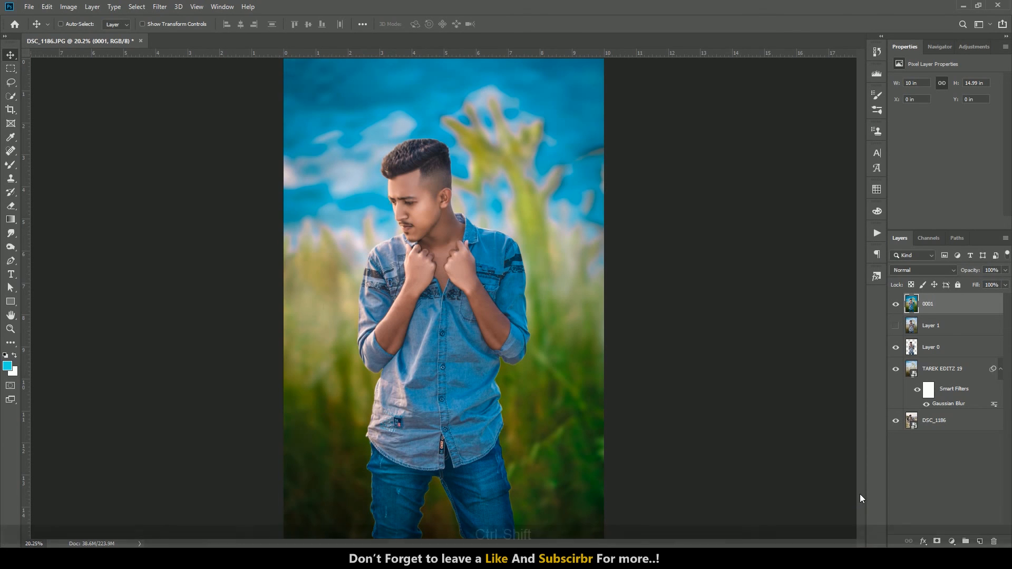
# Step: Save the image as a JPEG named DSC_1186ssg in Downloads at maximum quality 12, Baseline ("Standard")
pyautogui.hotkey('ctrl', 'shift', 's')
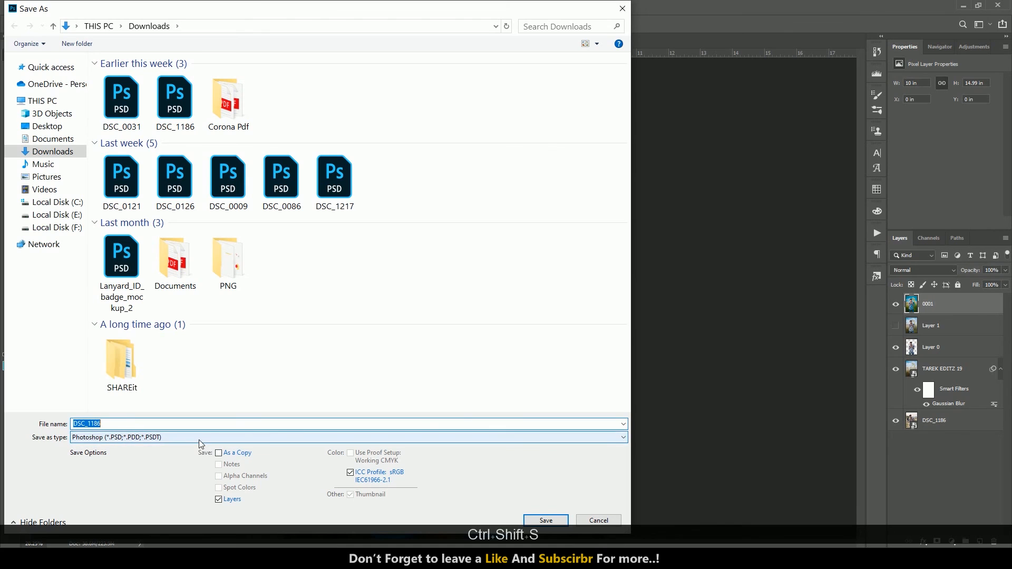
pyautogui.click(199, 438)
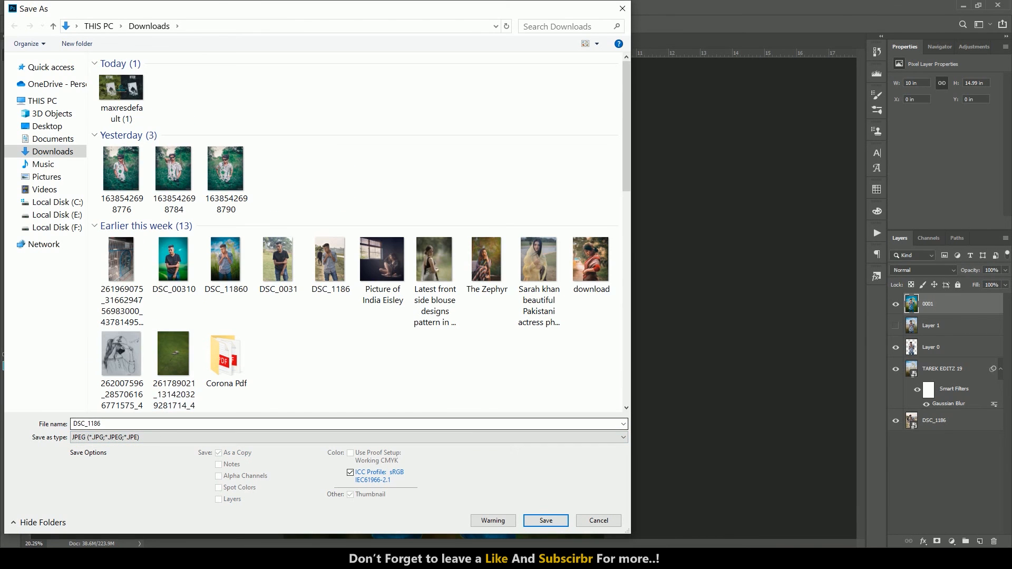
pyautogui.write('ssg')
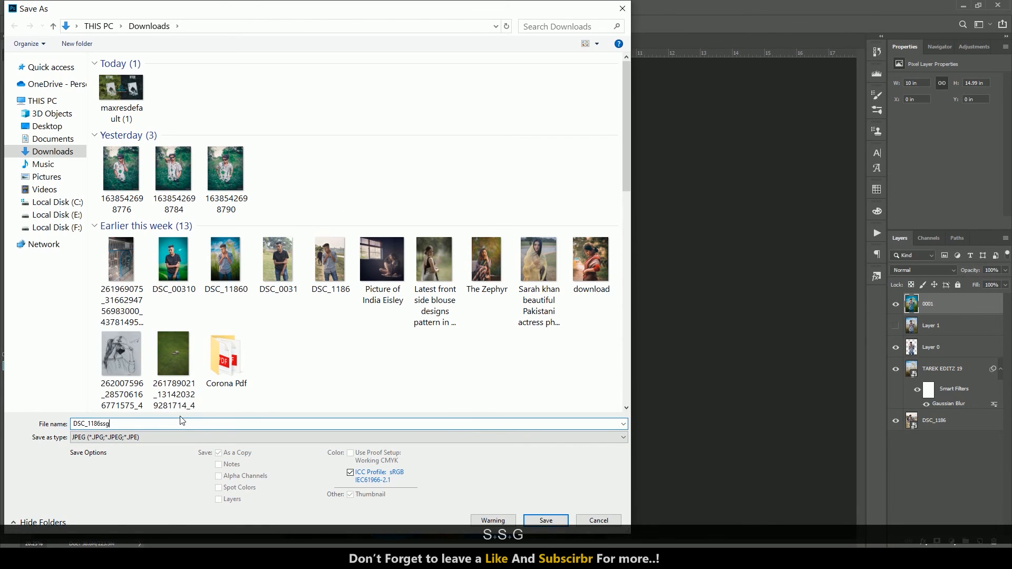
pyautogui.press('Return')
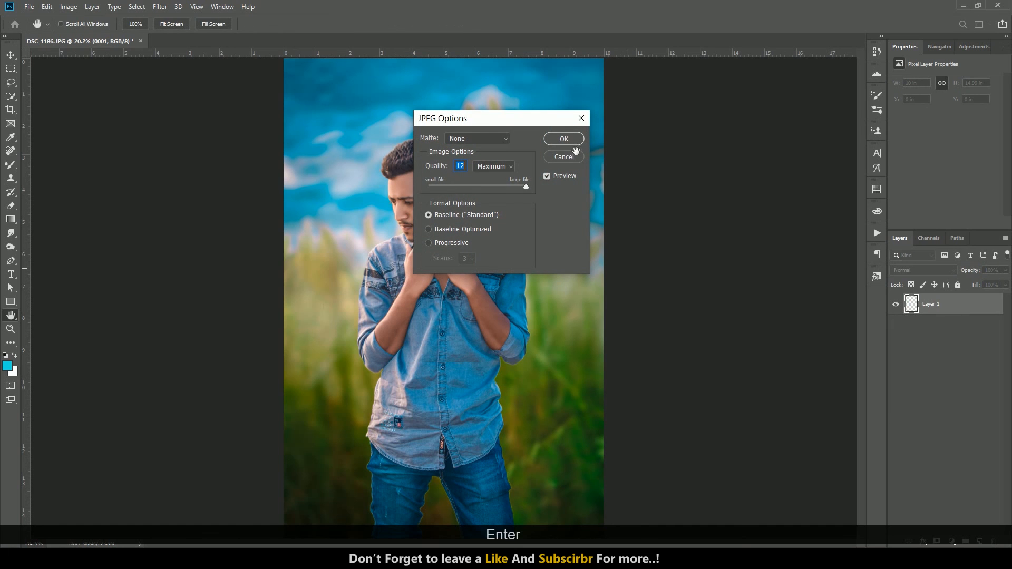
pyautogui.click(566, 138)
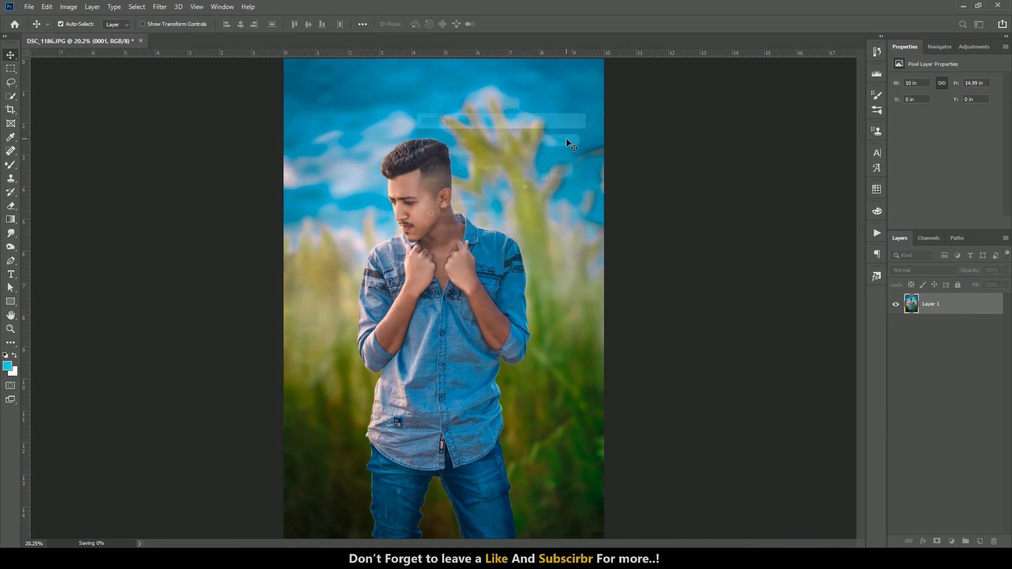